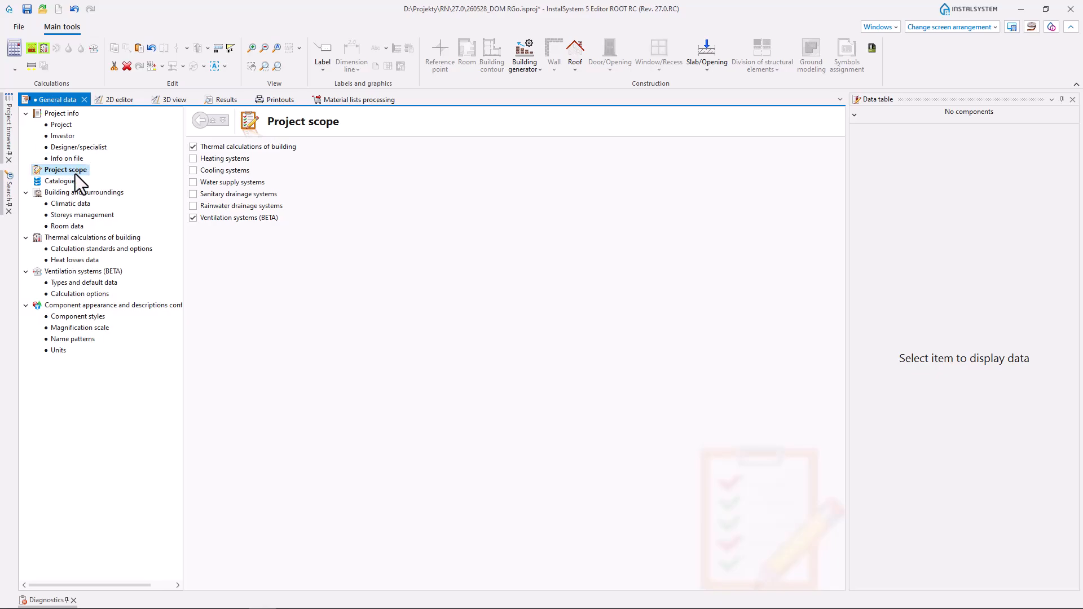
- Add all four available ventilation catalogues, from the air intakes catalogue through the Spiro type ducts, to the project
click(74, 182)
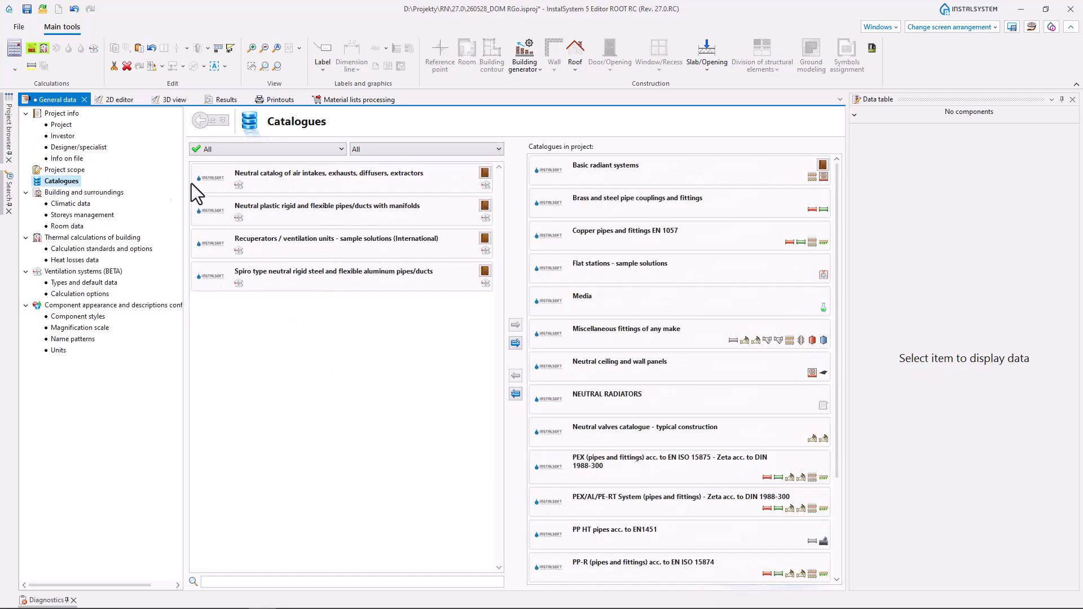
click(330, 150)
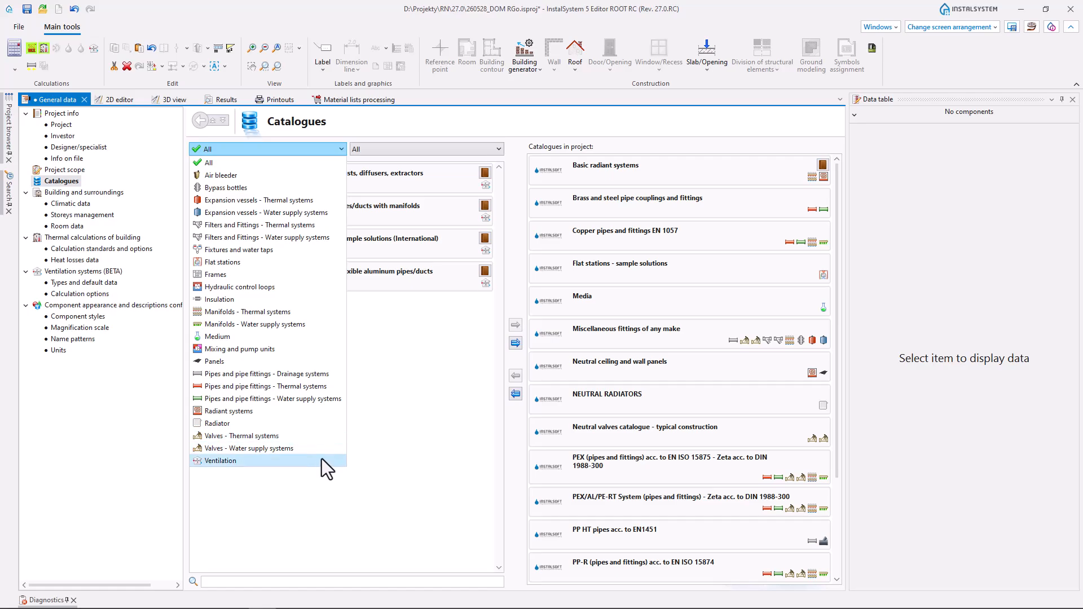
click(388, 432)
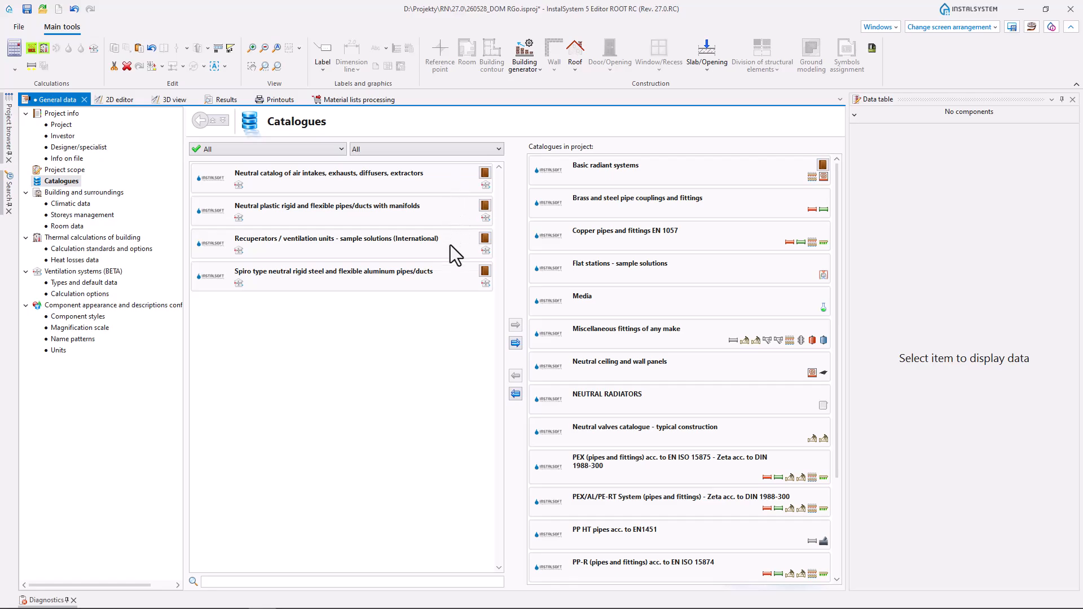
click(446, 182)
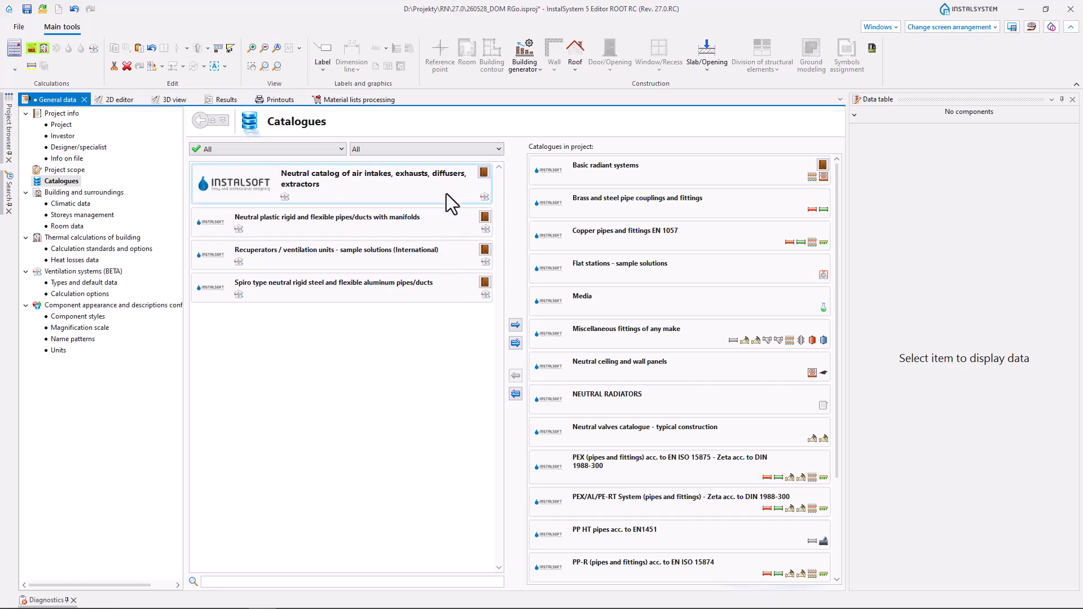
shift+click(445, 286)
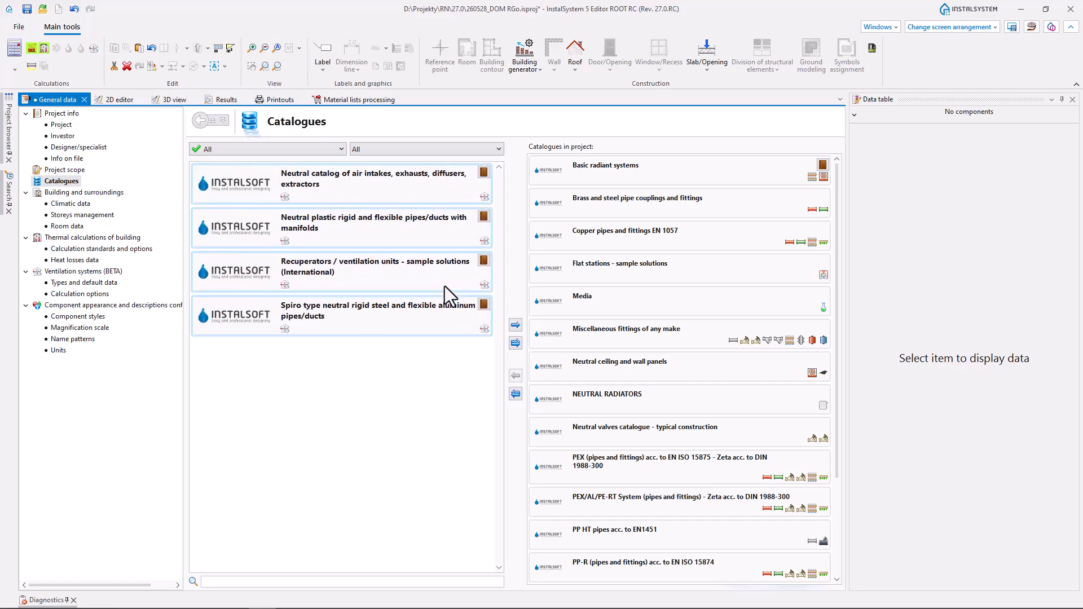
click(516, 325)
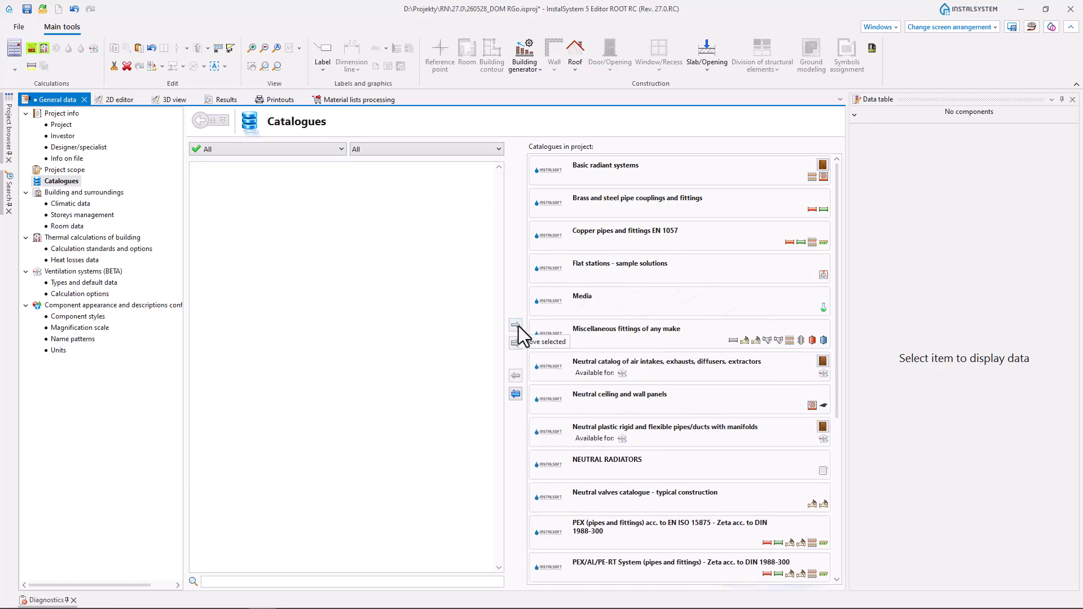
- Activate the Ventilation layer in the 2D editor and examine the single to quadruple variants of rigid and flexible ventilation ducts
click(123, 101)
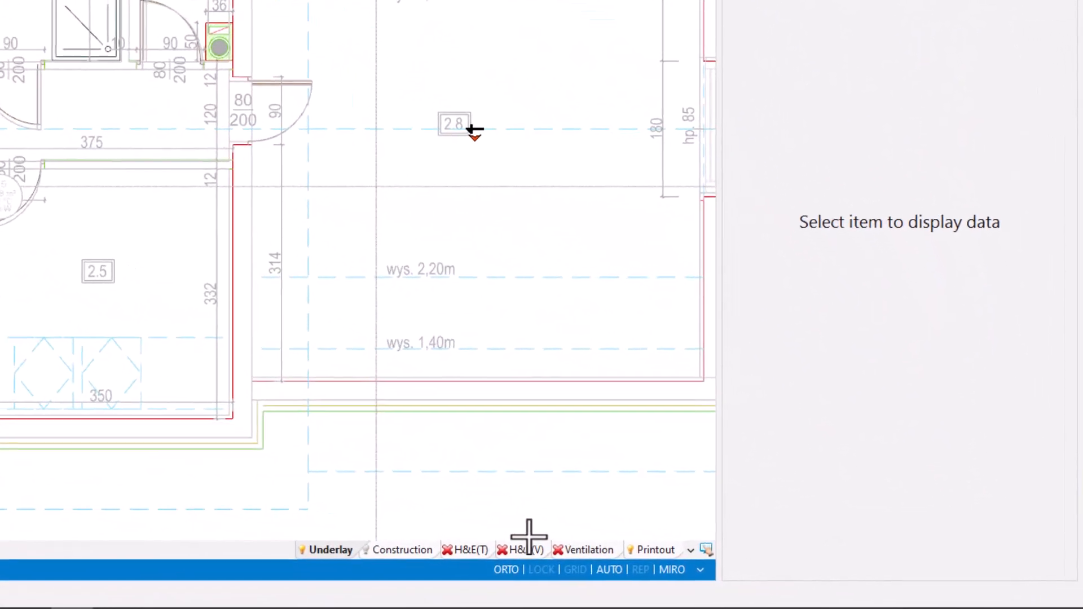
click(588, 552)
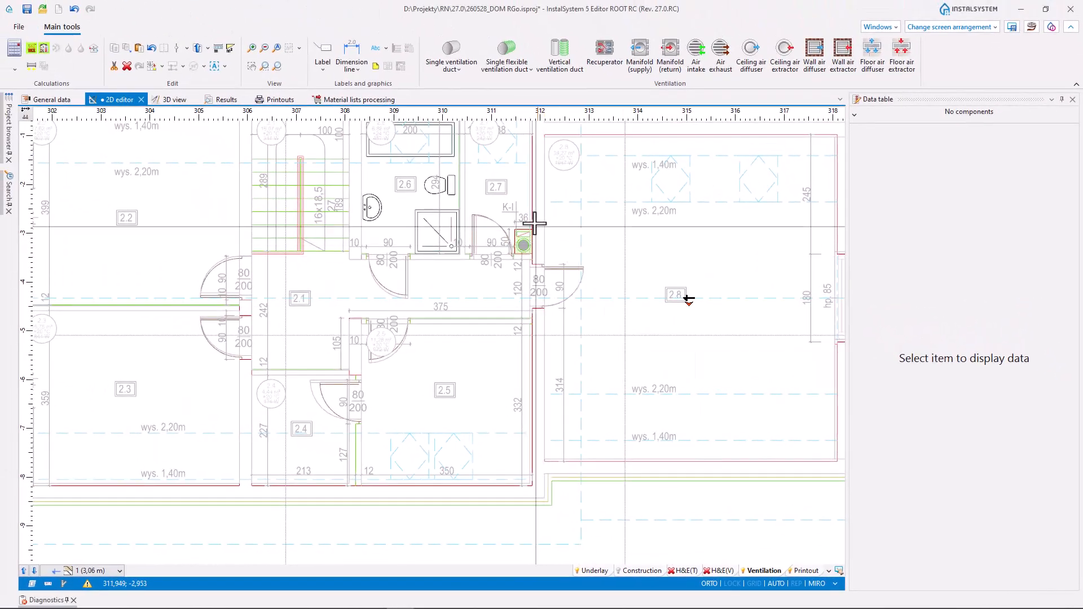
click(424, 78)
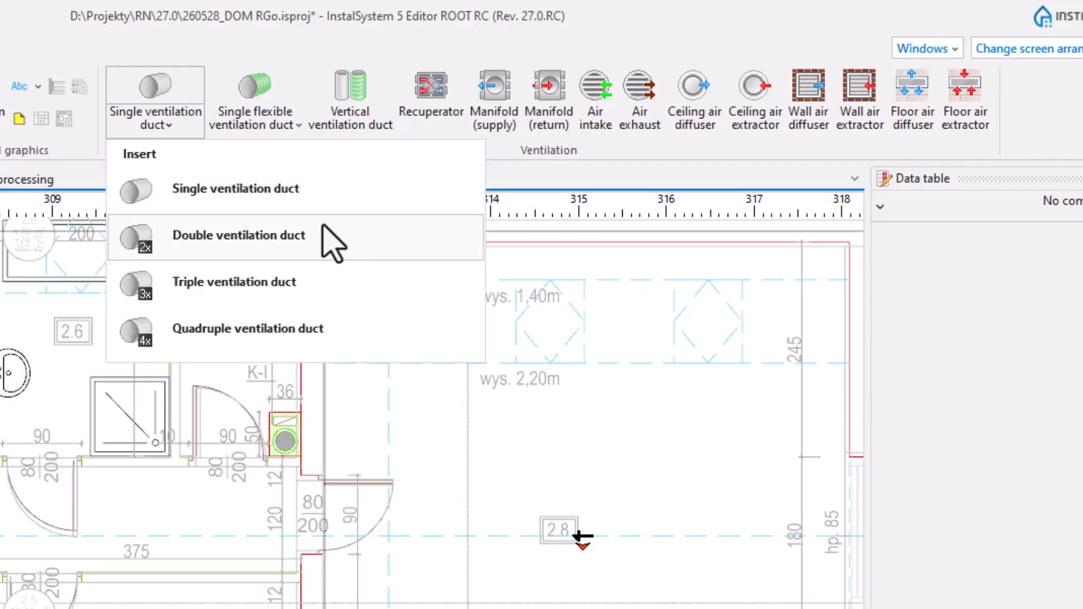
click(299, 125)
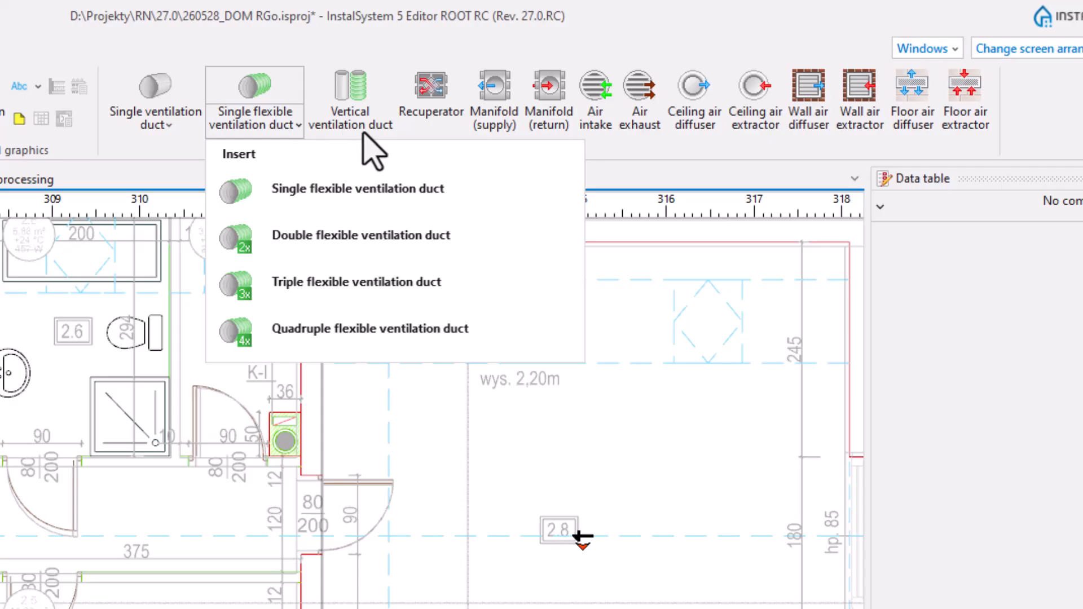
click(299, 126)
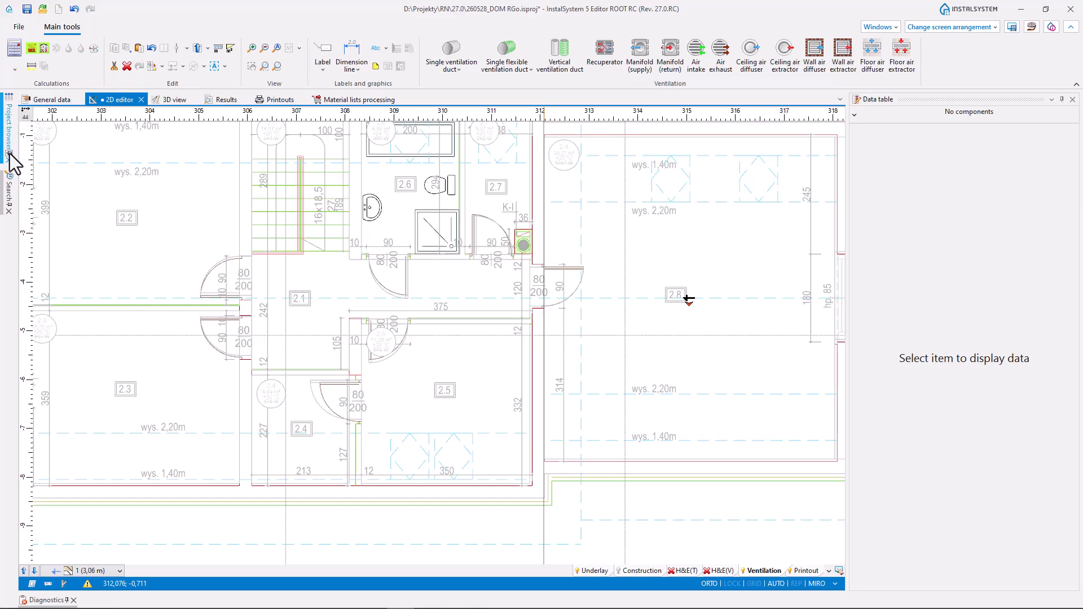
- Set the project browser's scope to Ventilation systems (BETA)
click(9, 154)
click(46, 124)
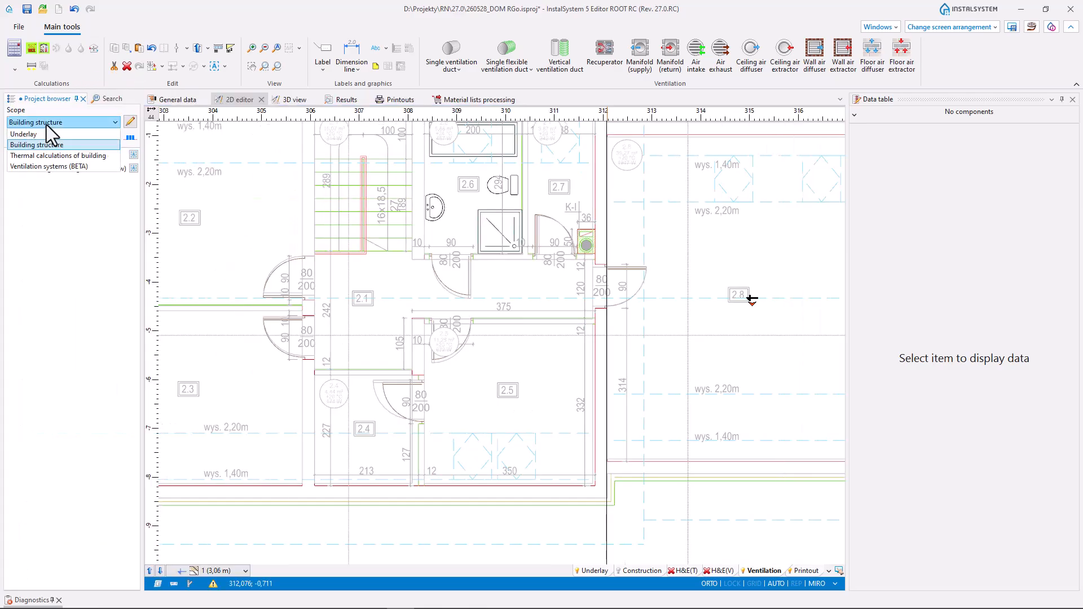
click(46, 167)
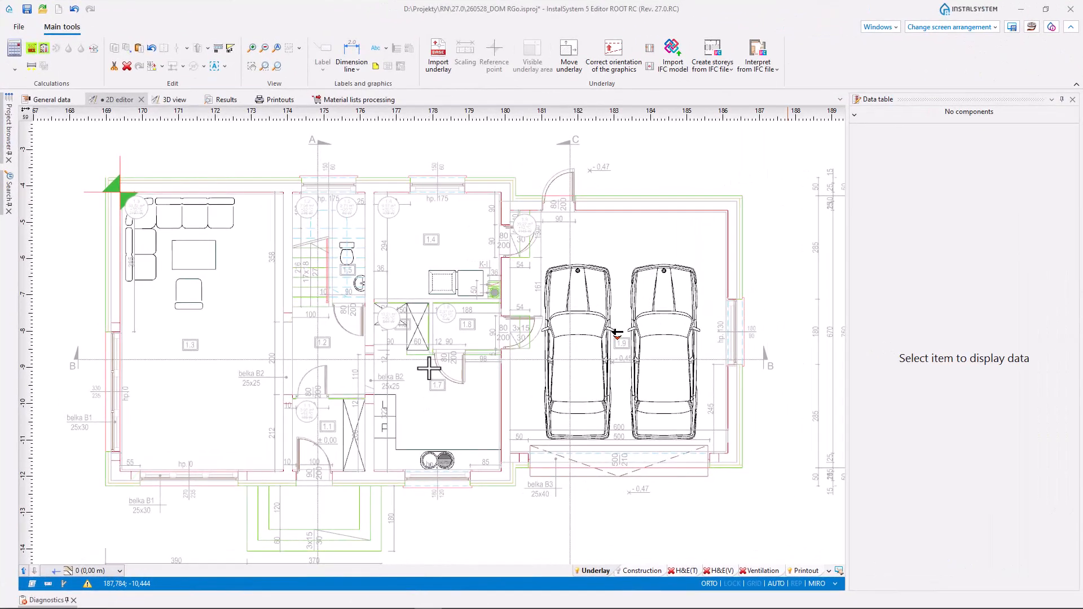
- Examine the ground-floor underlay's properties and the file formats supported for importing an underlay drawing, leaving without importing a file
click(425, 363)
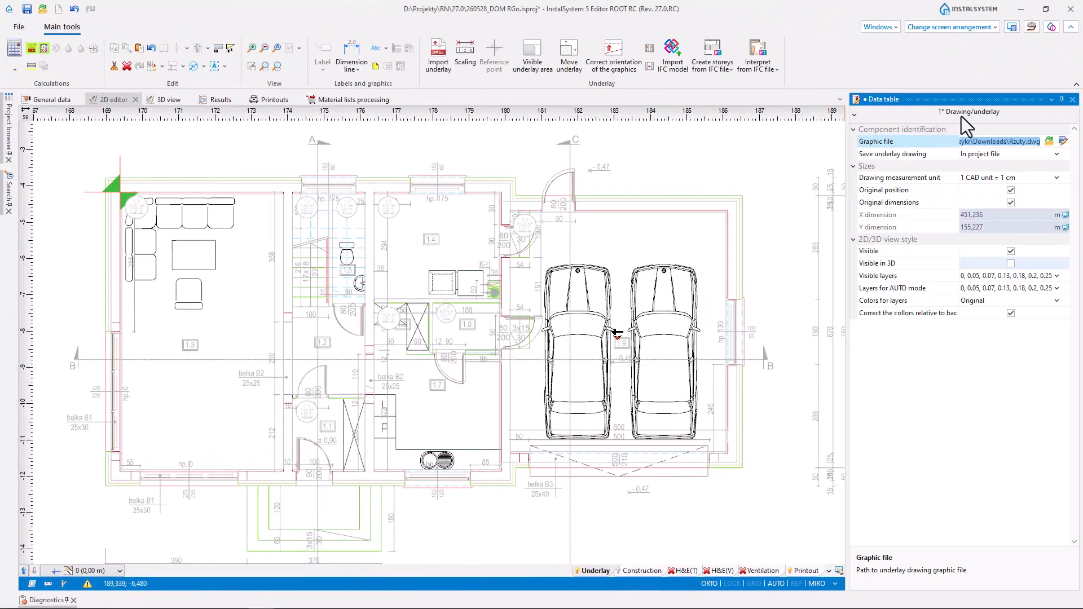
click(443, 58)
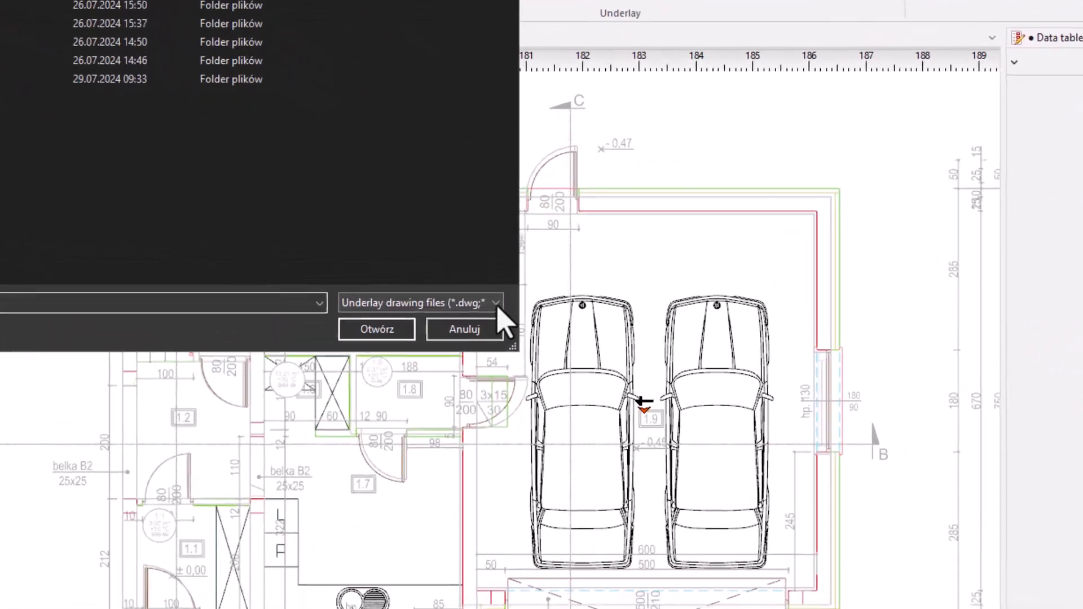
click(505, 271)
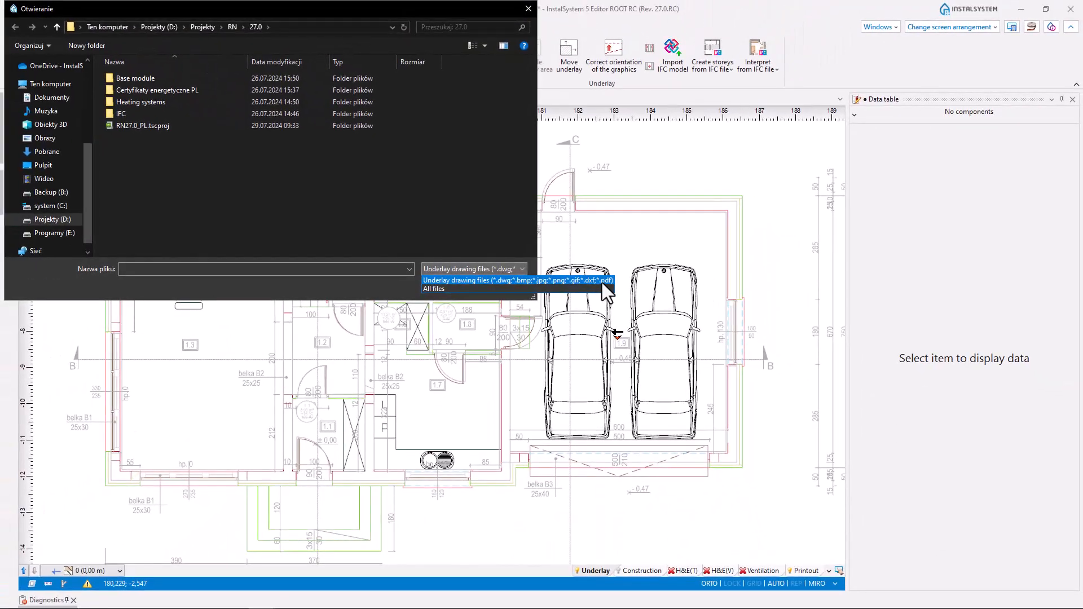
click(602, 282)
click(498, 285)
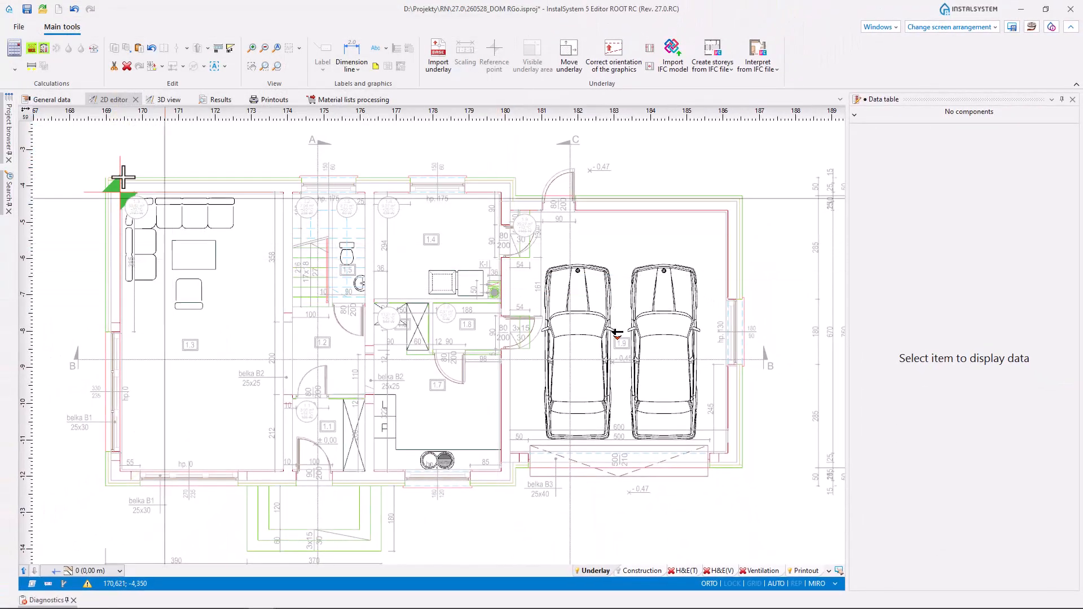
- Set the default rigid ventilation duct to the 125 x 0,5 Spiro rigid steel pipe for all three locations
click(59, 99)
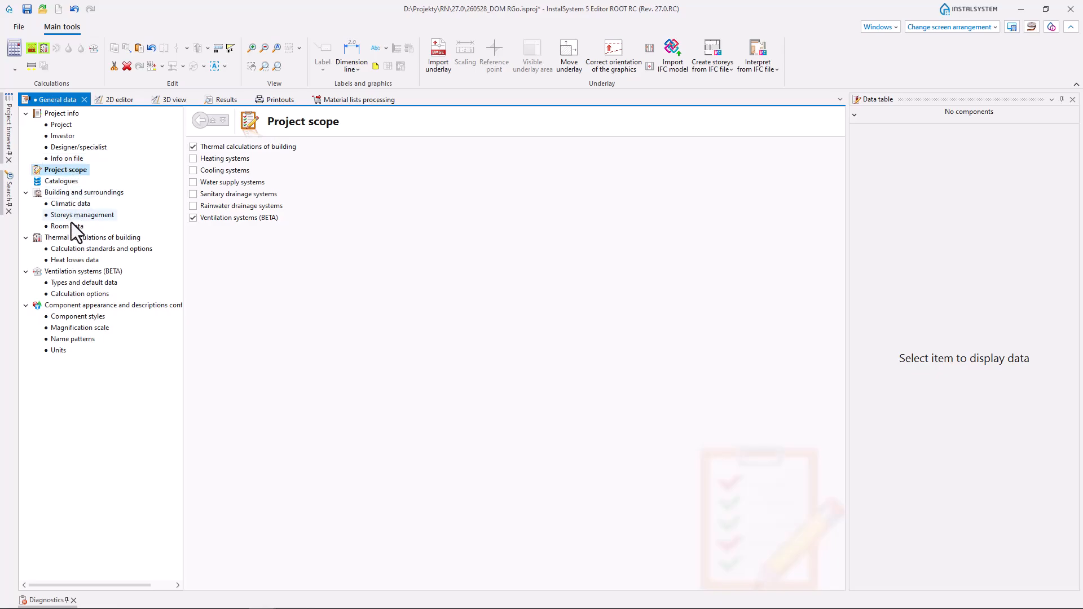
click(115, 284)
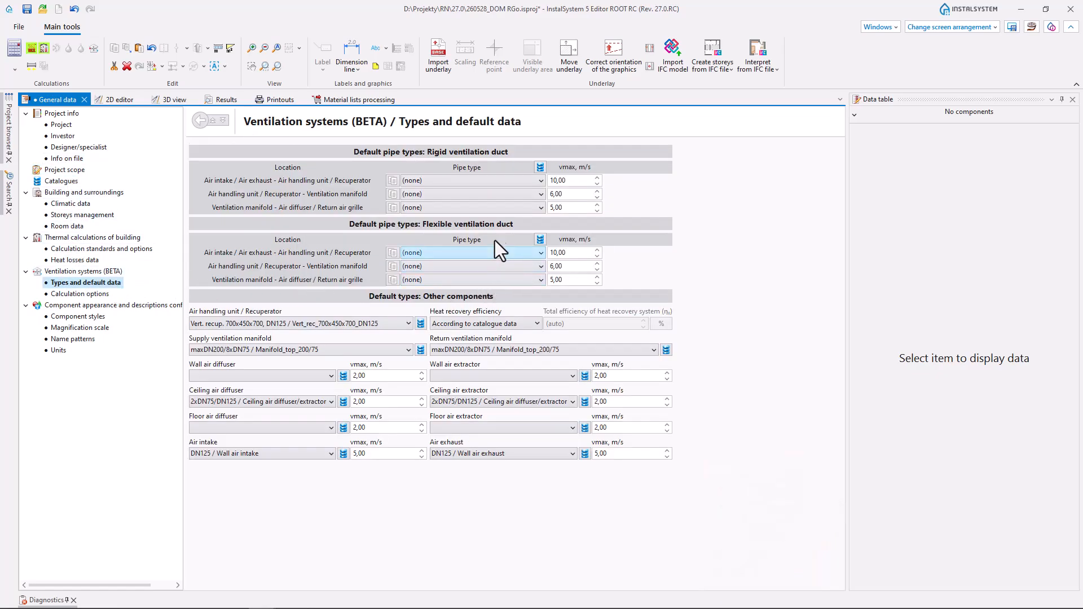
click(540, 181)
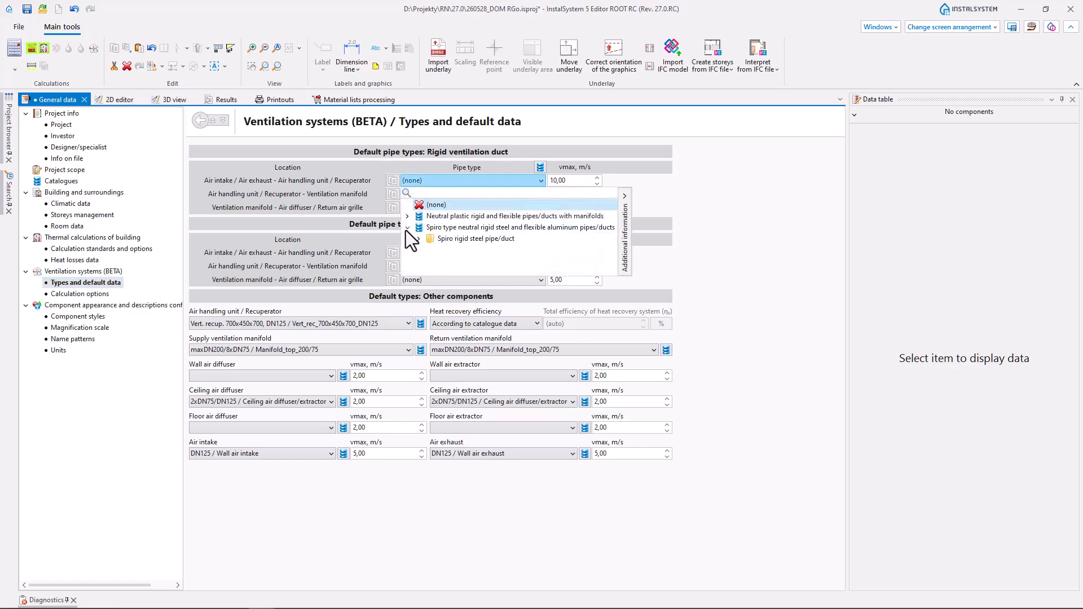
click(418, 239)
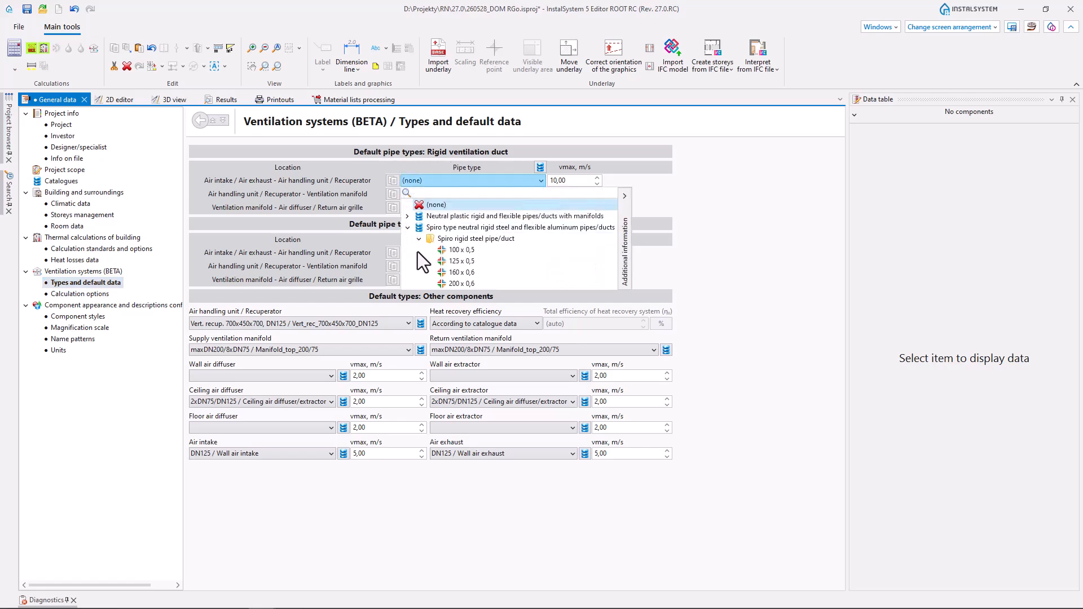
click(476, 262)
click(394, 181)
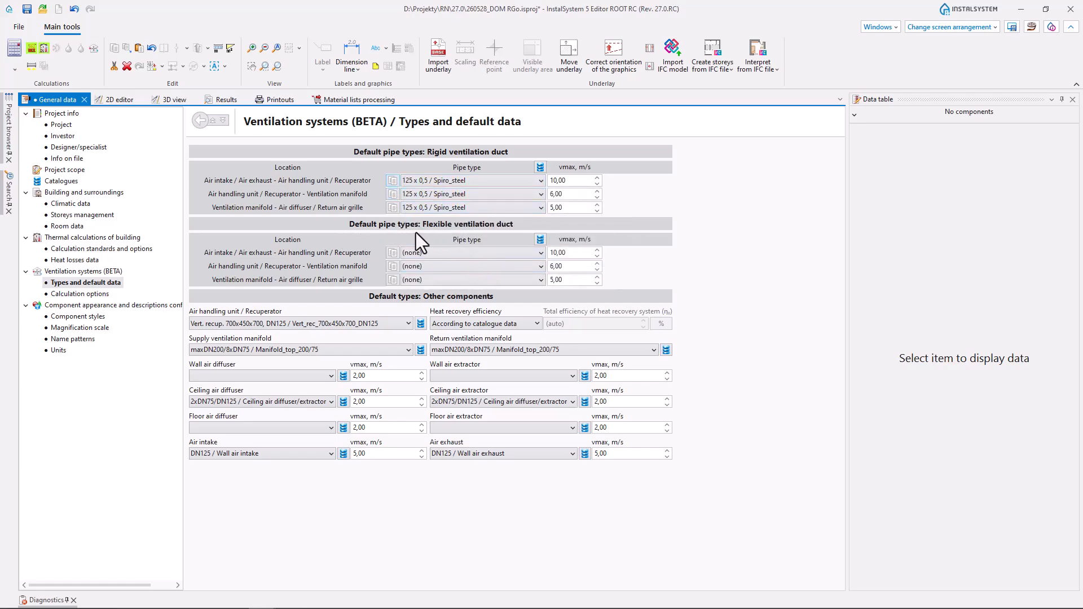
- Set the default flexible duct between air intake/exhaust and recuperator to the 75 x 7,0 round flexible plastic pipe
click(542, 252)
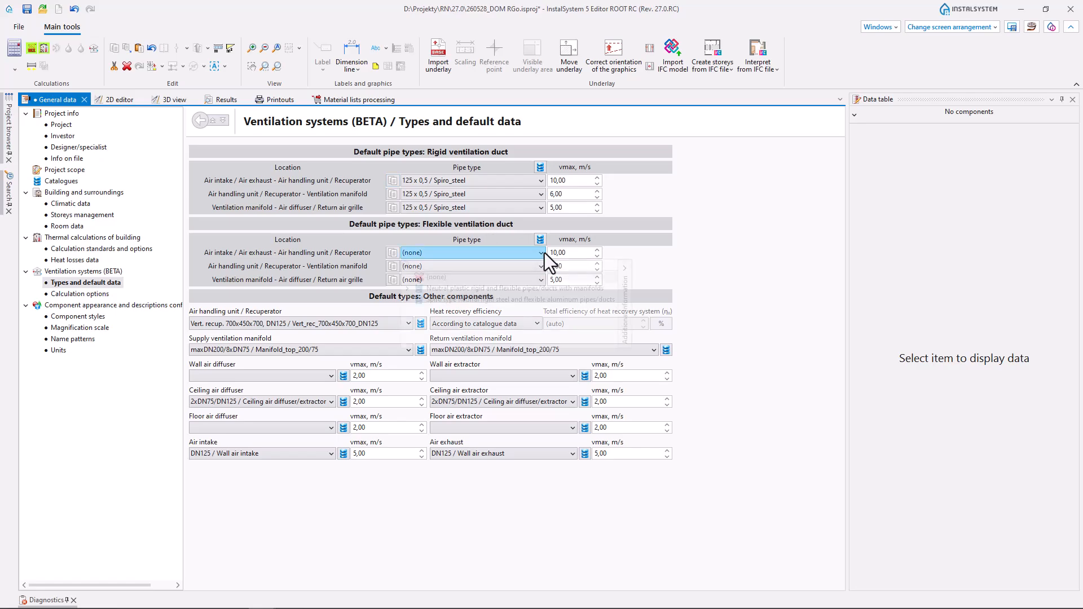
click(407, 289)
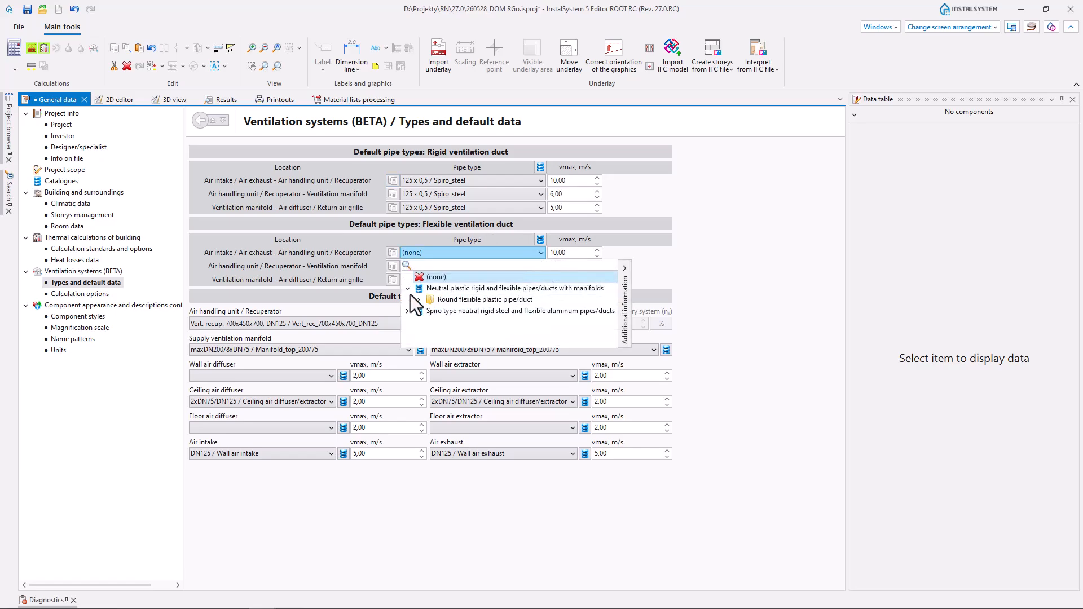
click(419, 299)
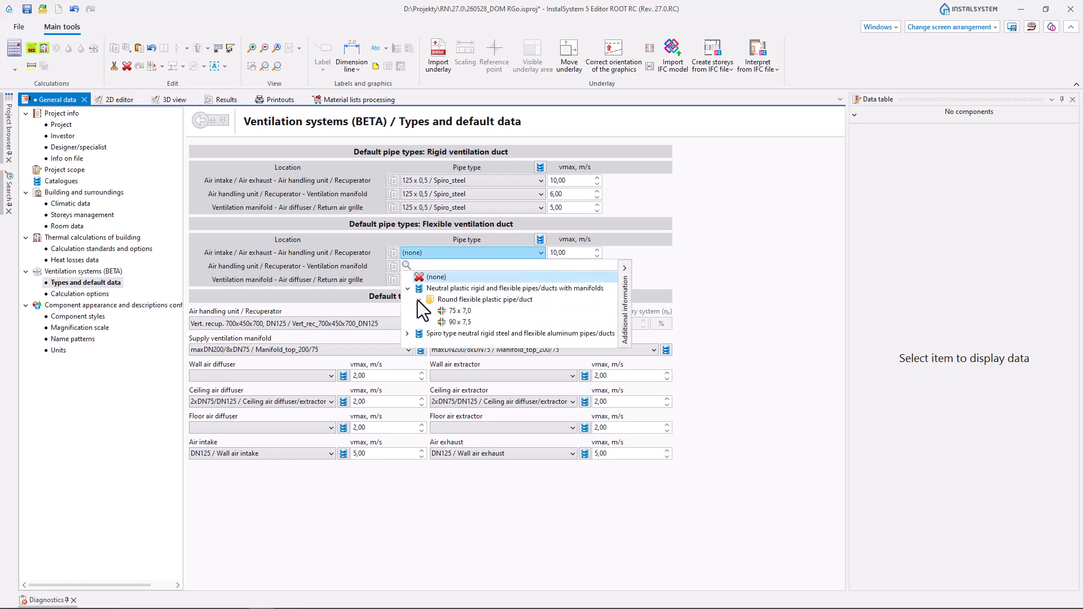
click(479, 313)
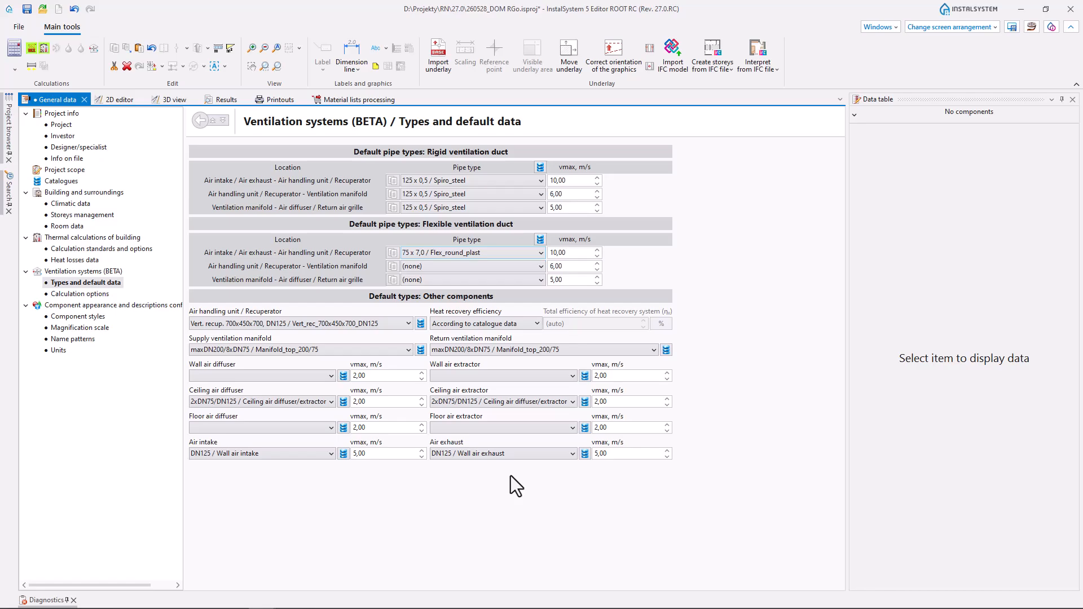
- On the 2D editor's Ventilation layer, insert three ceiling air diffusers in room 1.3: near the upper-right corner, the left window and the bottom window
click(111, 101)
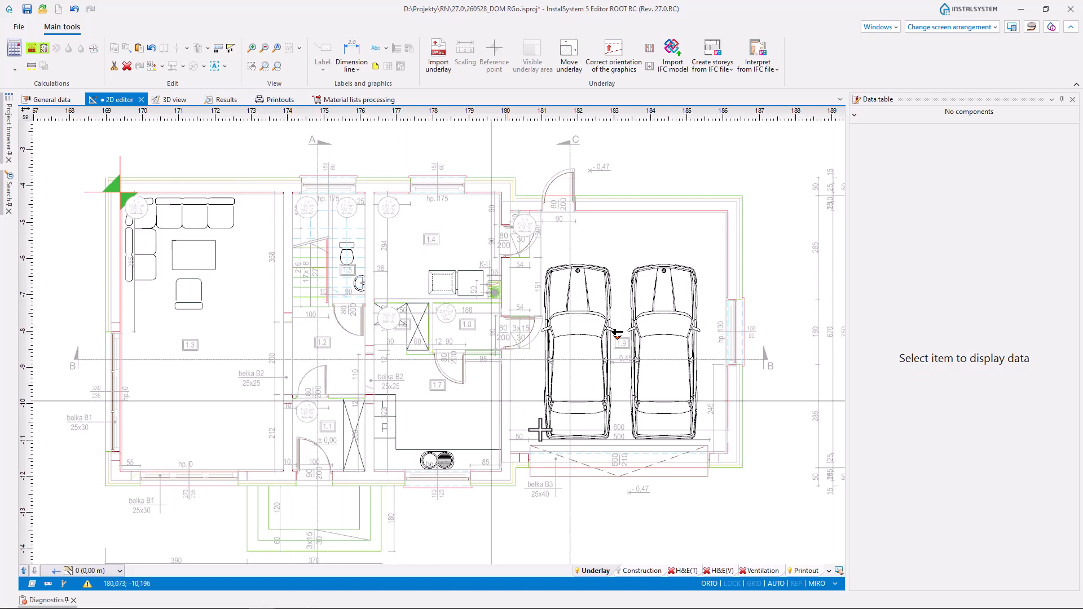
click(762, 571)
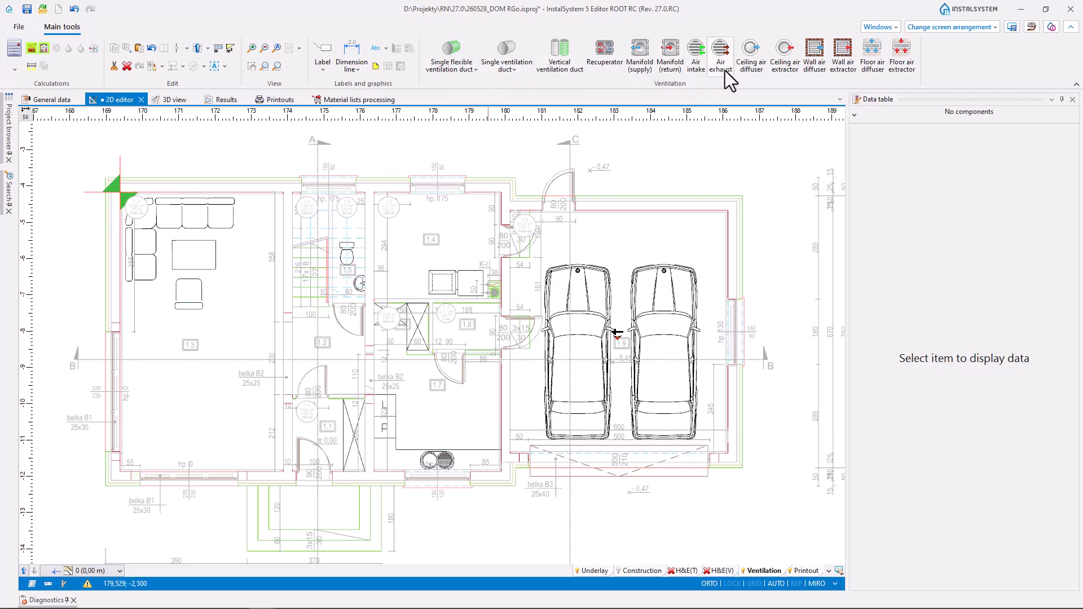
click(747, 70)
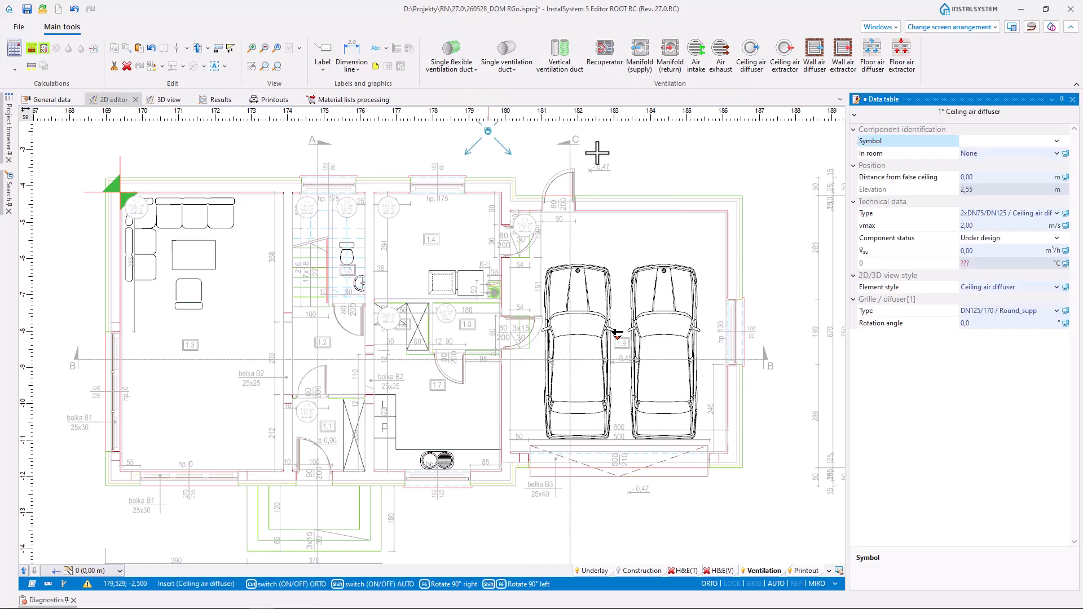
click(256, 212)
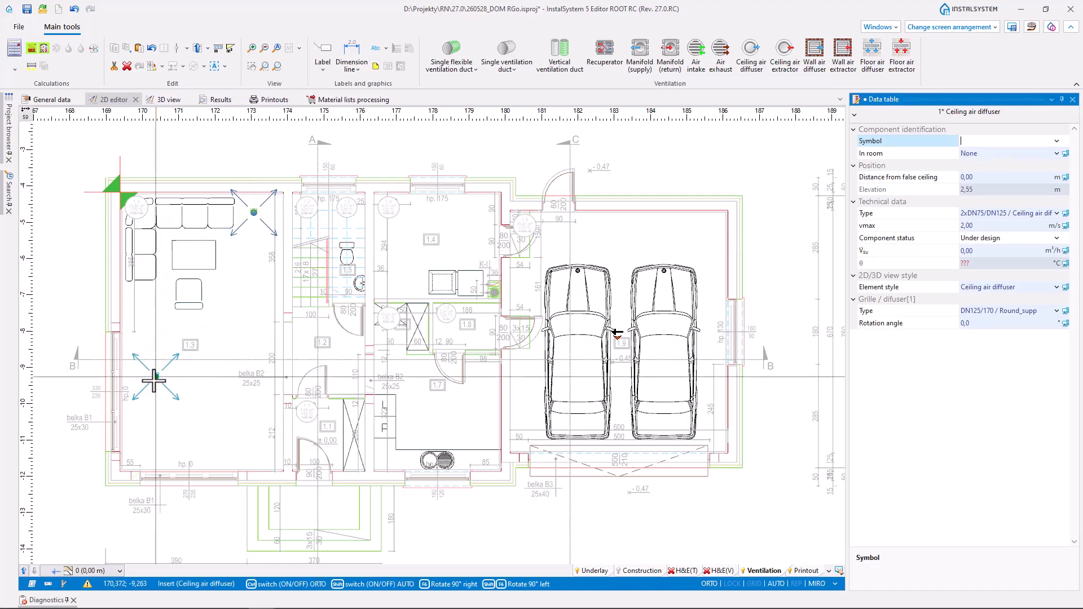
click(137, 389)
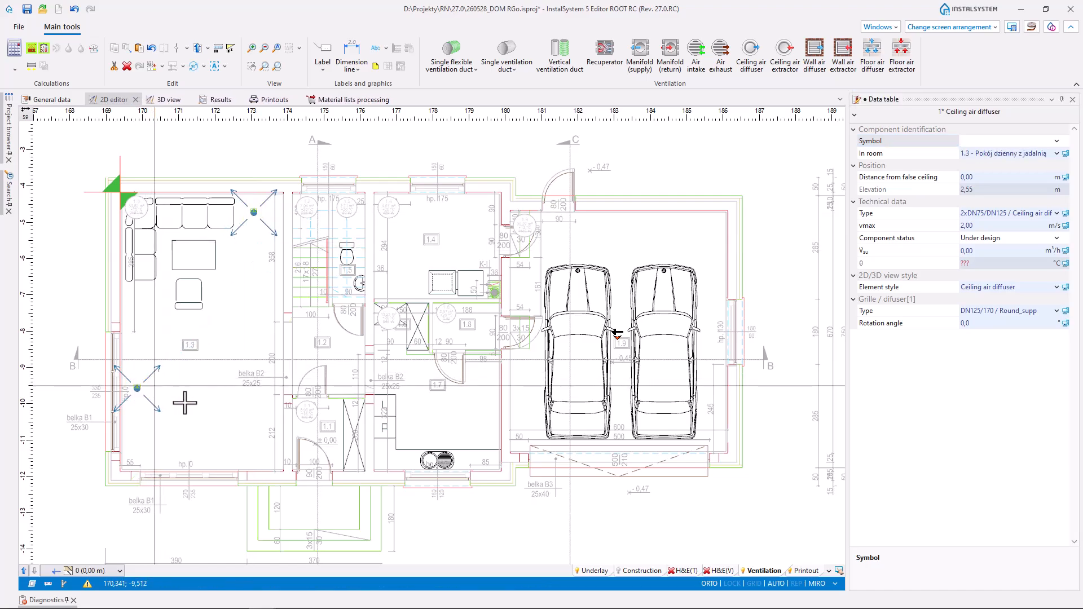
click(166, 458)
key(Escape)
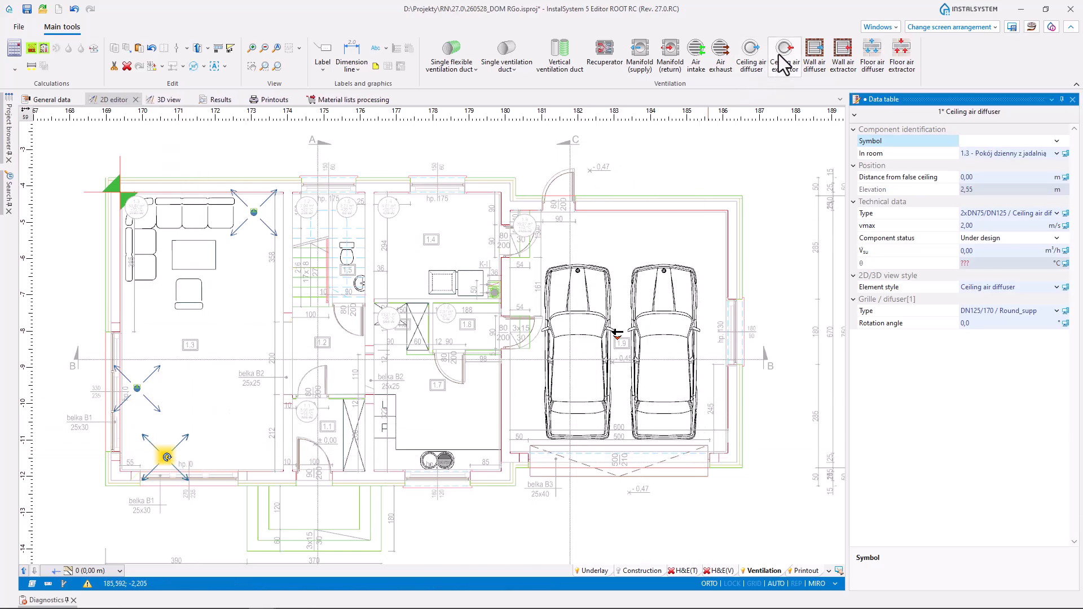
- Insert one ceiling air extractor in room 1.1 and one near the right wall of room 1.7
click(778, 54)
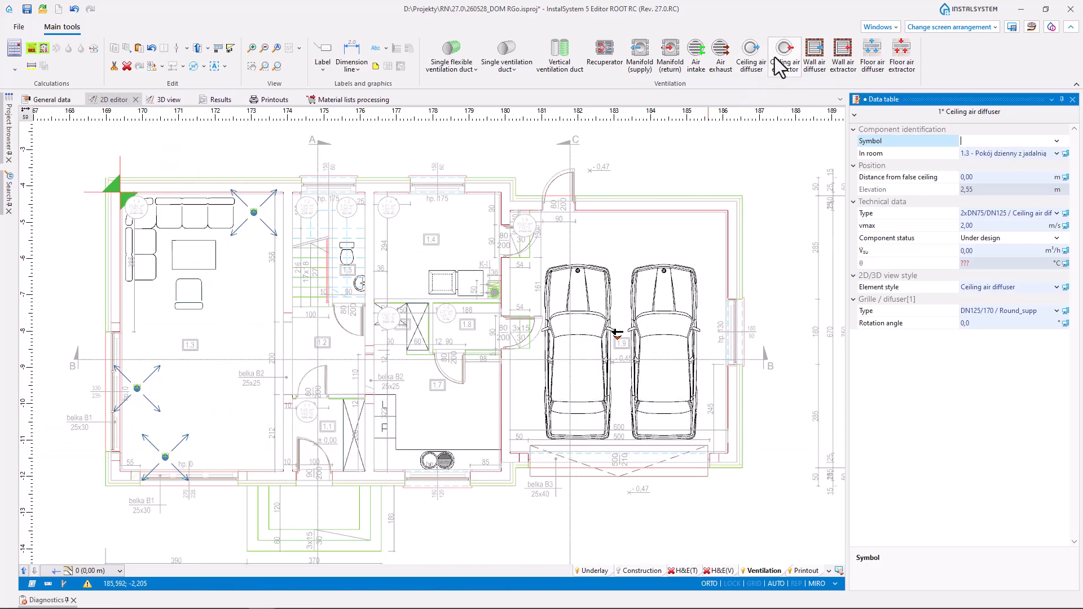
click(299, 424)
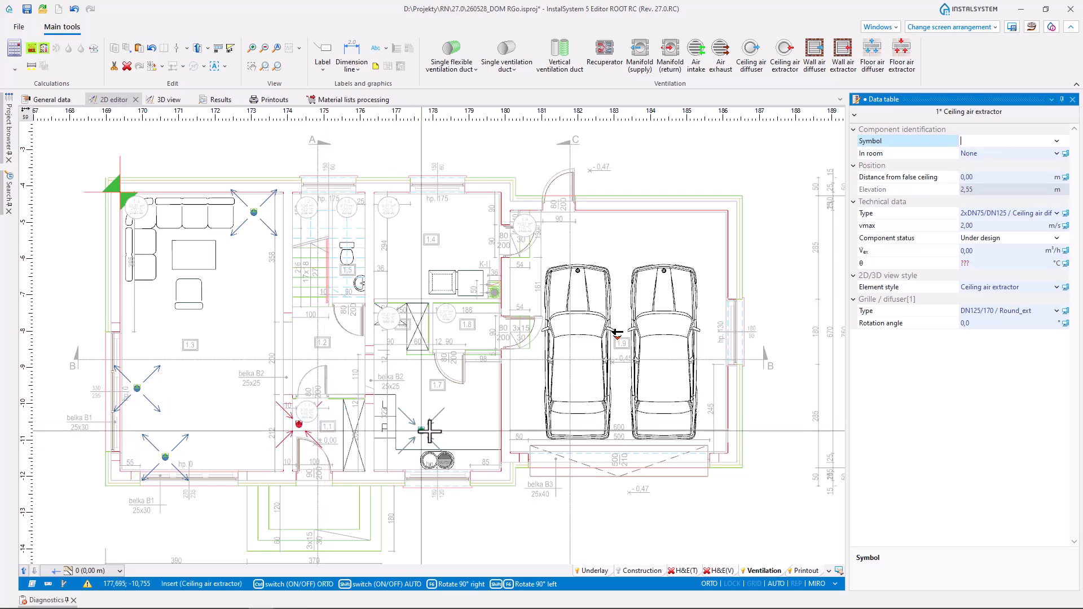
click(484, 431)
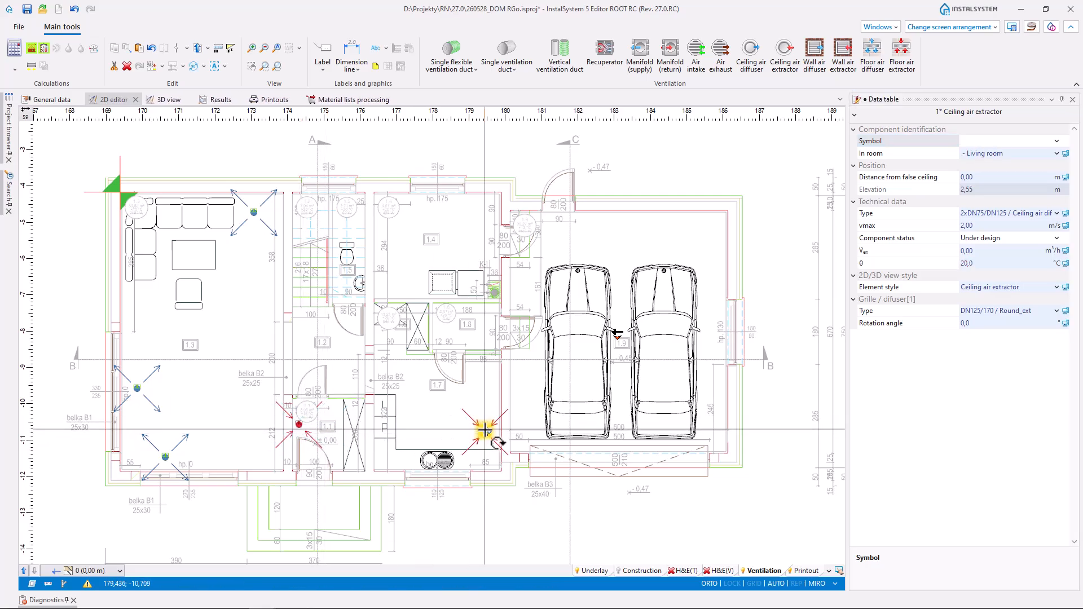
- Insert a ceiling air extractor in room 1.6
click(418, 314)
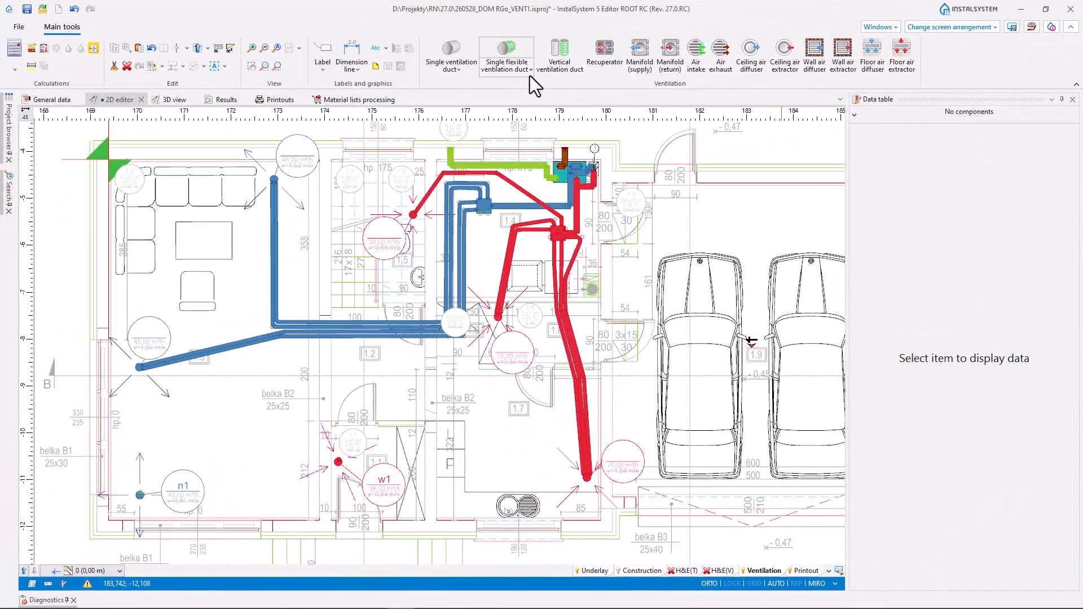
- Draw a double flexible ventilation duct from the supply manifold in room 1.4 to ceiling diffuser n1 in room 1.3
click(530, 74)
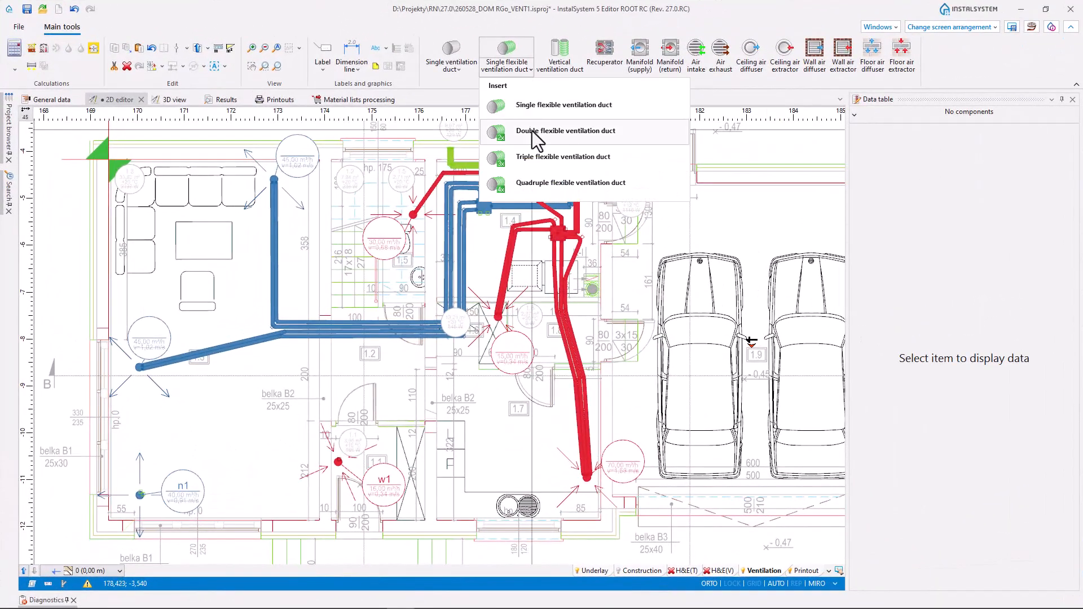
click(573, 132)
scroll(481, 225, up, 3)
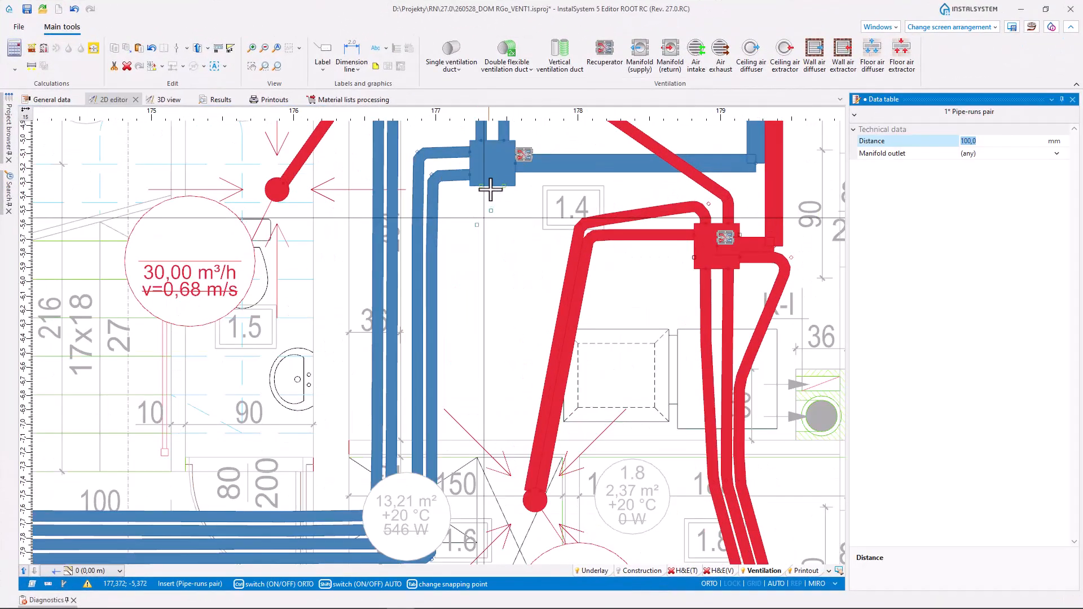
middle_drag(489, 247, 577, 70)
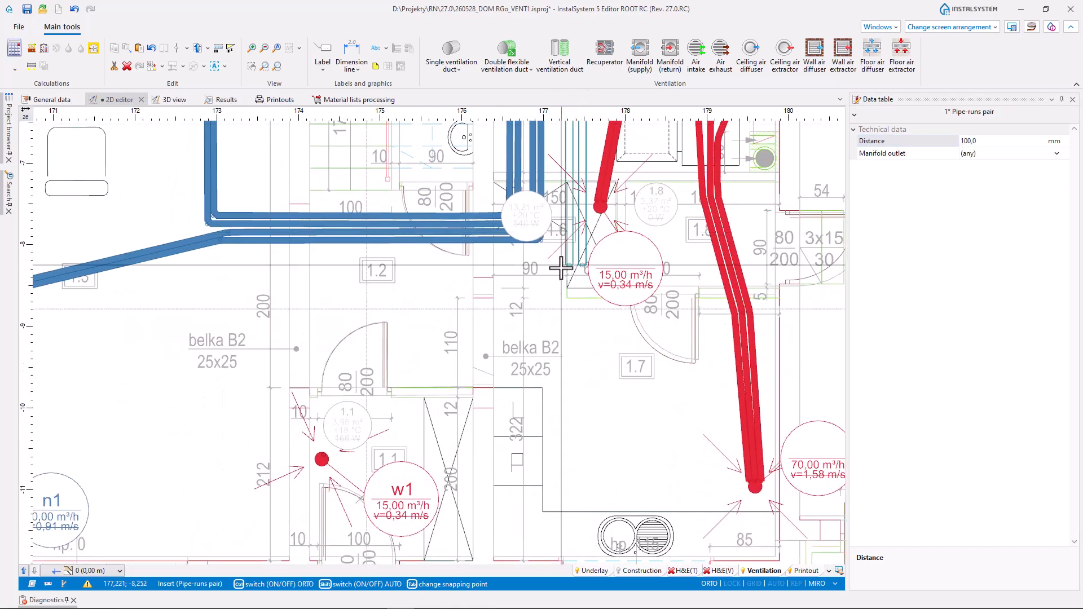
middle_drag(645, 235, 644, 234)
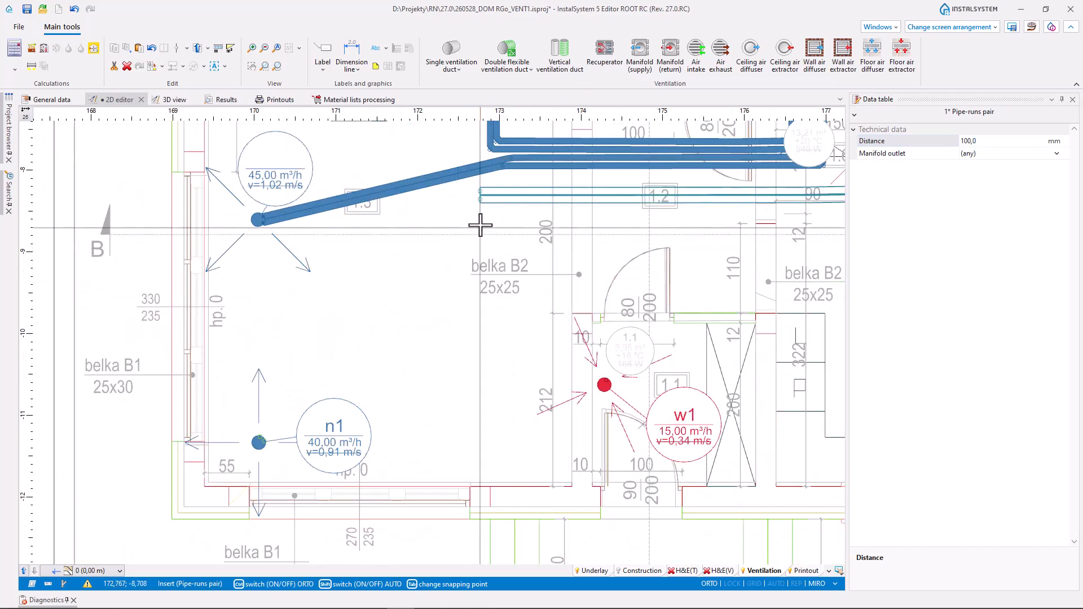
click(500, 208)
key(ctrl)
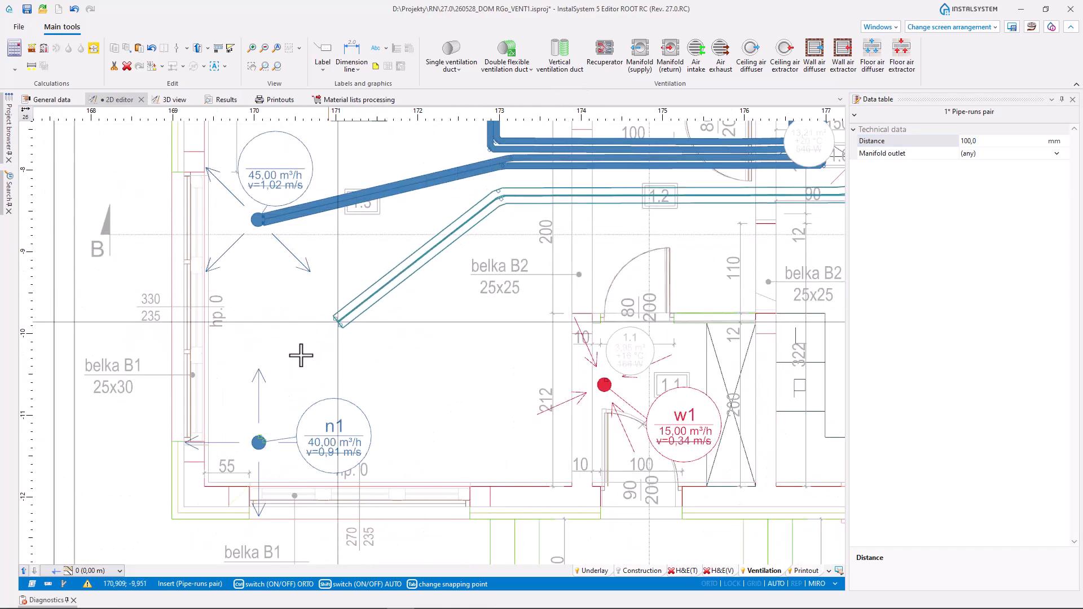
click(258, 443)
- Draw a single flexible ventilation duct from the return manifold in room 1.4 through room 1.7 to extractor w1 in room 1.1
scroll(479, 380, down, 2)
scroll(587, 342, down, 3)
scroll(571, 223, up, 6)
click(530, 70)
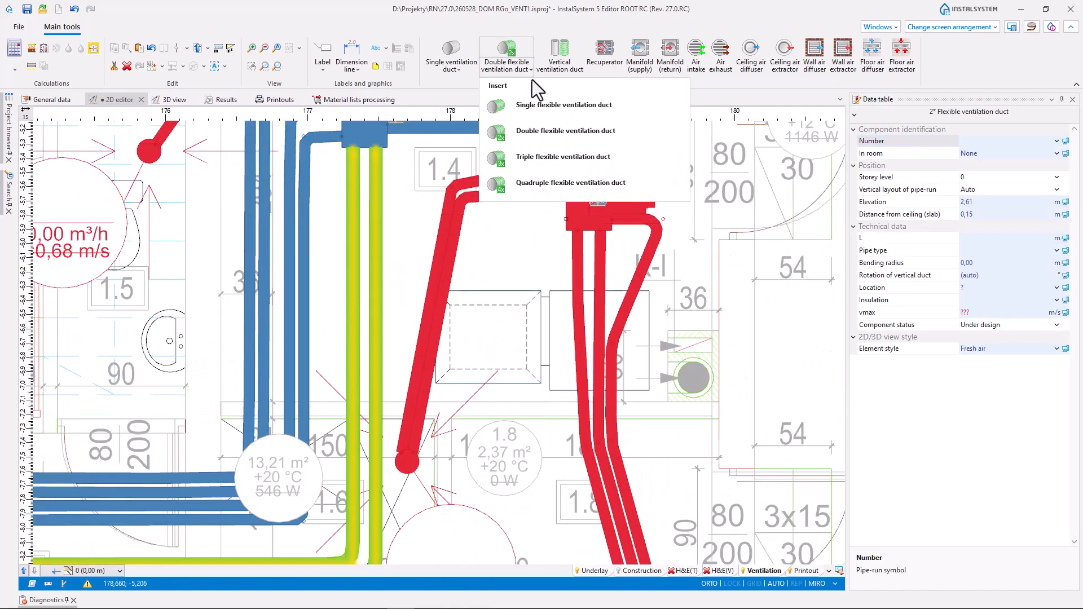
click(530, 105)
click(566, 221)
click(502, 220)
scroll(506, 410, down, 1)
middle_drag(508, 413, 561, 193)
scroll(560, 193, down, 2)
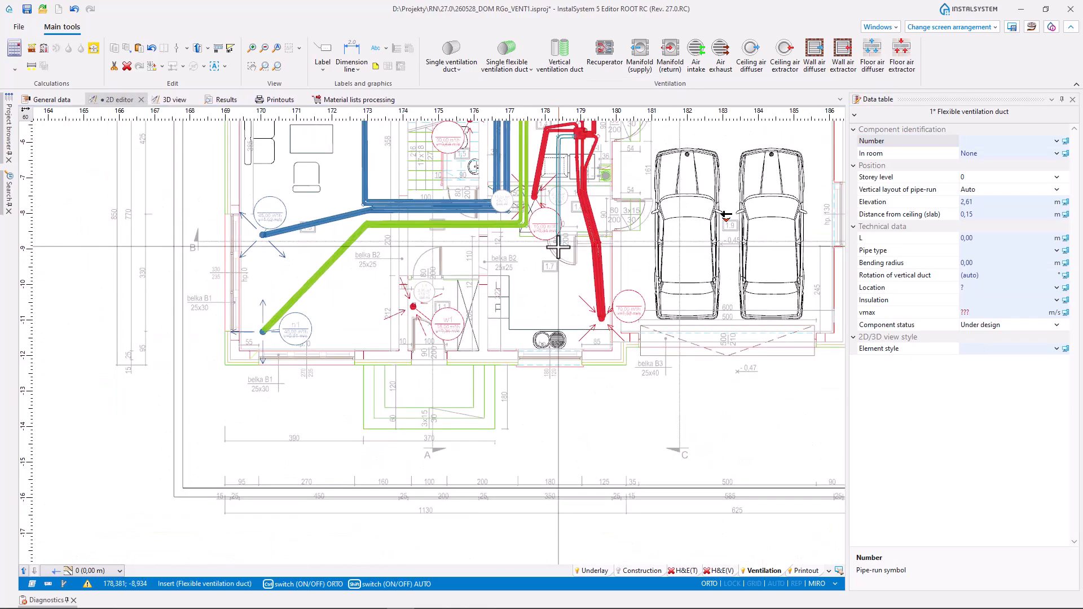
scroll(411, 299, up, 4)
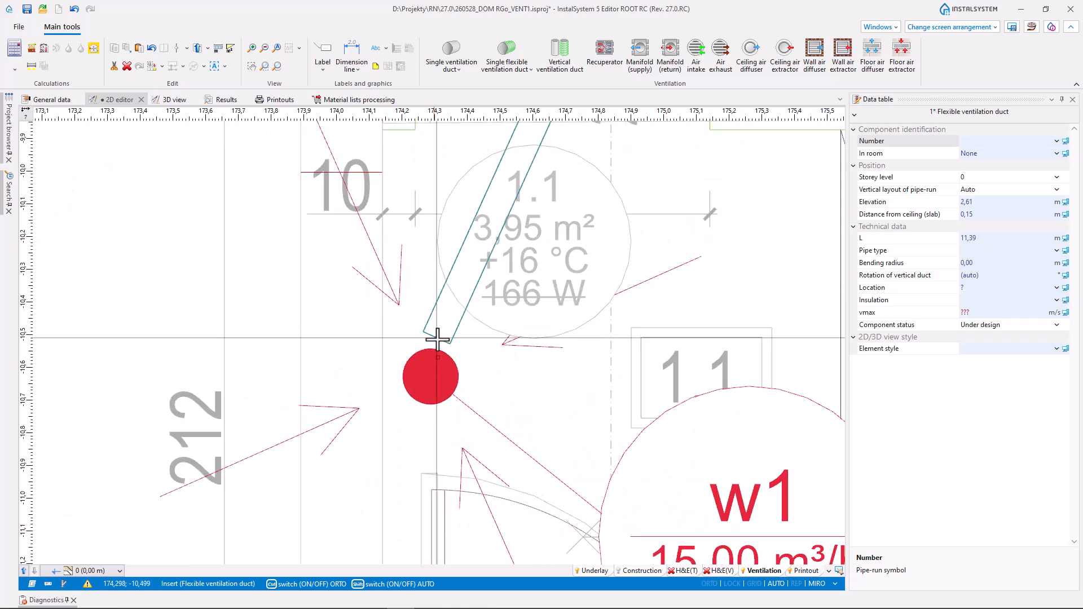
click(440, 353)
scroll(554, 344, down, 4)
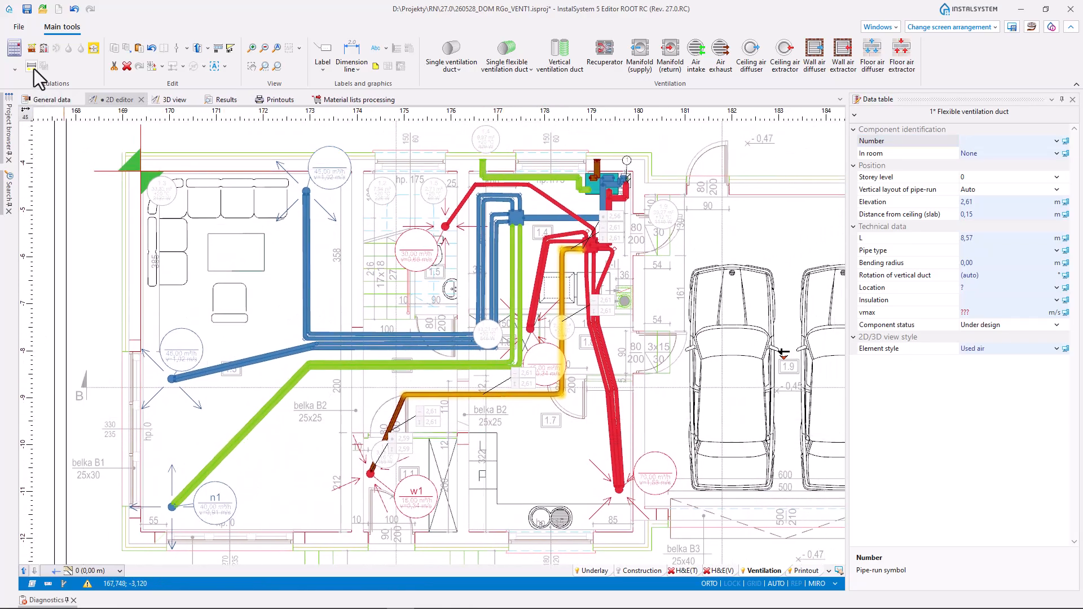
- Run the automatic processing of the ventilation network with the newly drawn ducts
click(32, 66)
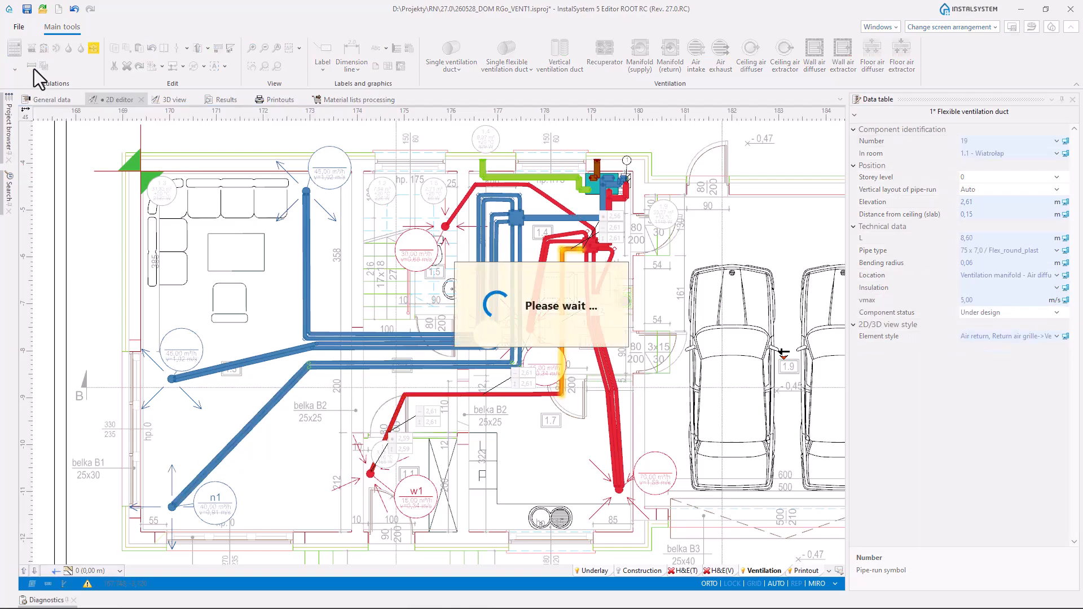
scroll(721, 314, down, 1)
middle_drag(731, 320, 641, 304)
- Switch the 2D plan to storey 1 at 3,06 m and examine its duct layout
click(96, 571)
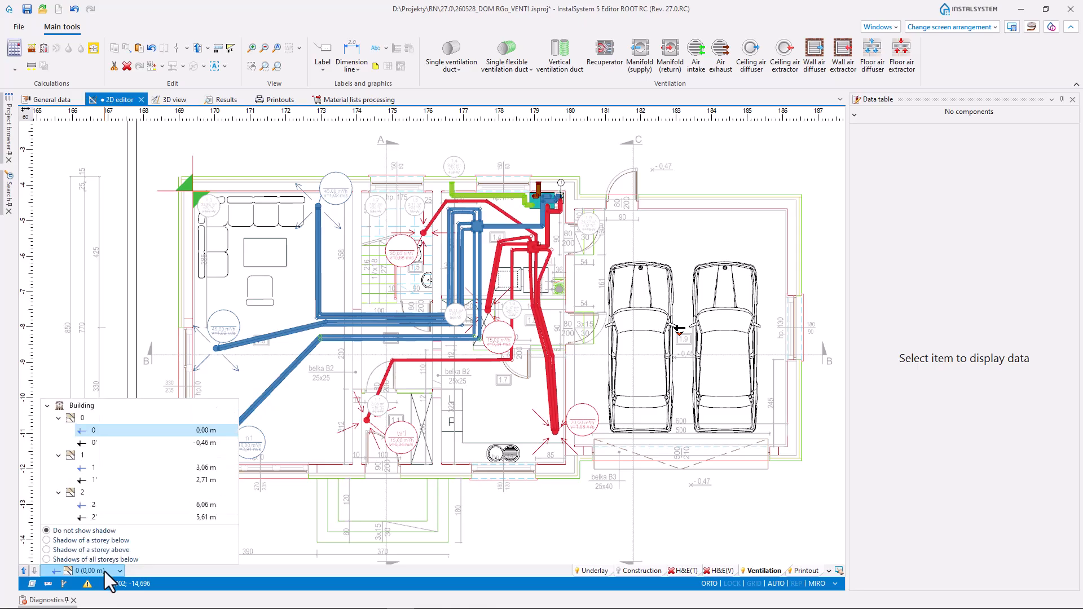
click(93, 468)
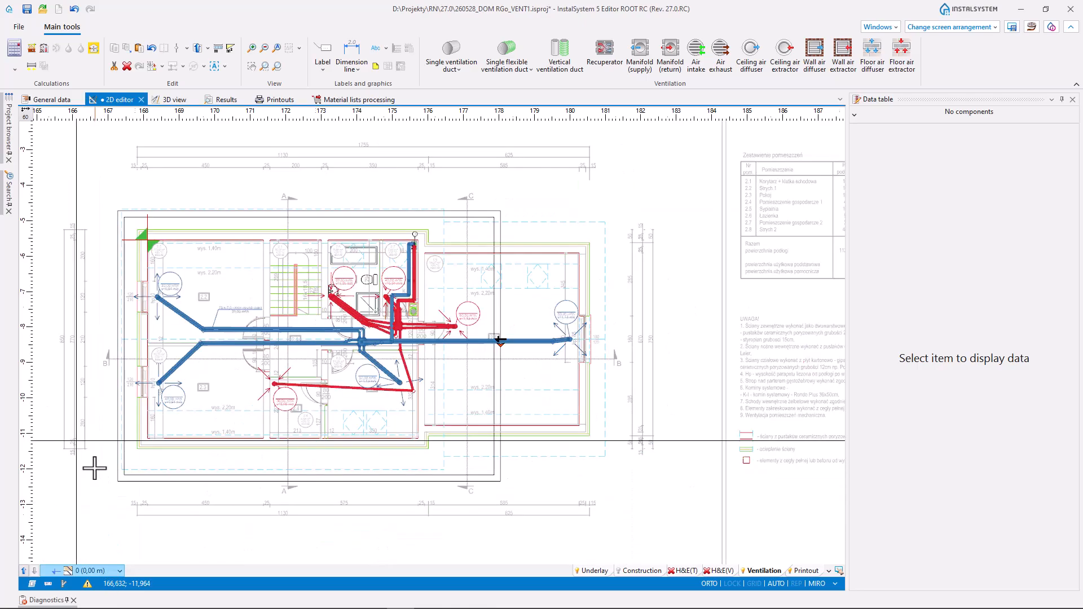
scroll(242, 442, up, 2)
middle_drag(447, 435, 364, 433)
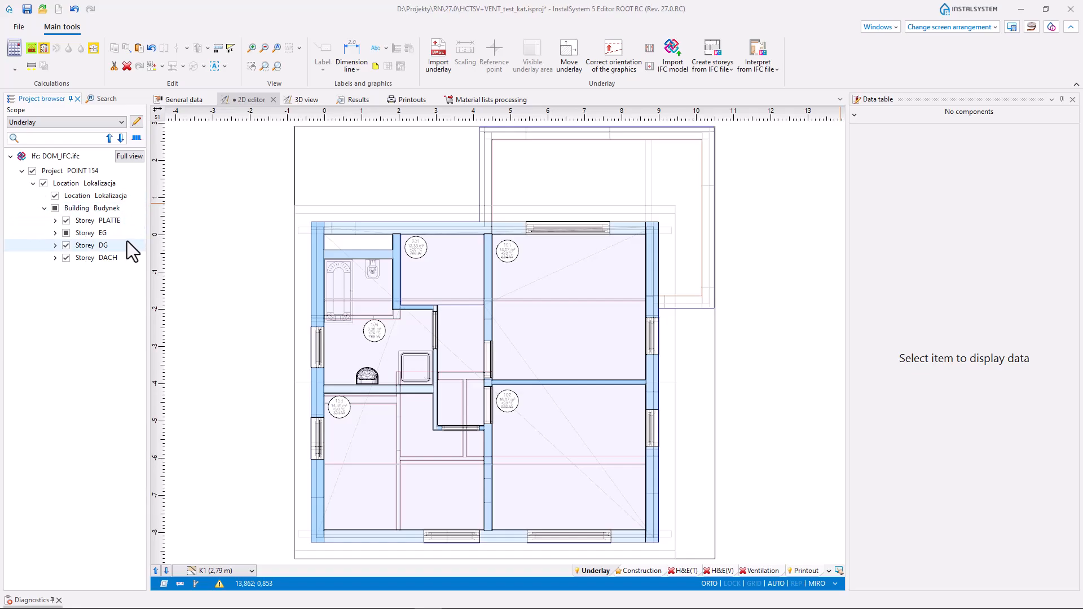
- In the 3D view of the HCTSV+VENT_test_kat project, hide the DACH storey of the IFC underlay
click(302, 99)
middle_drag(380, 258, 467, 310)
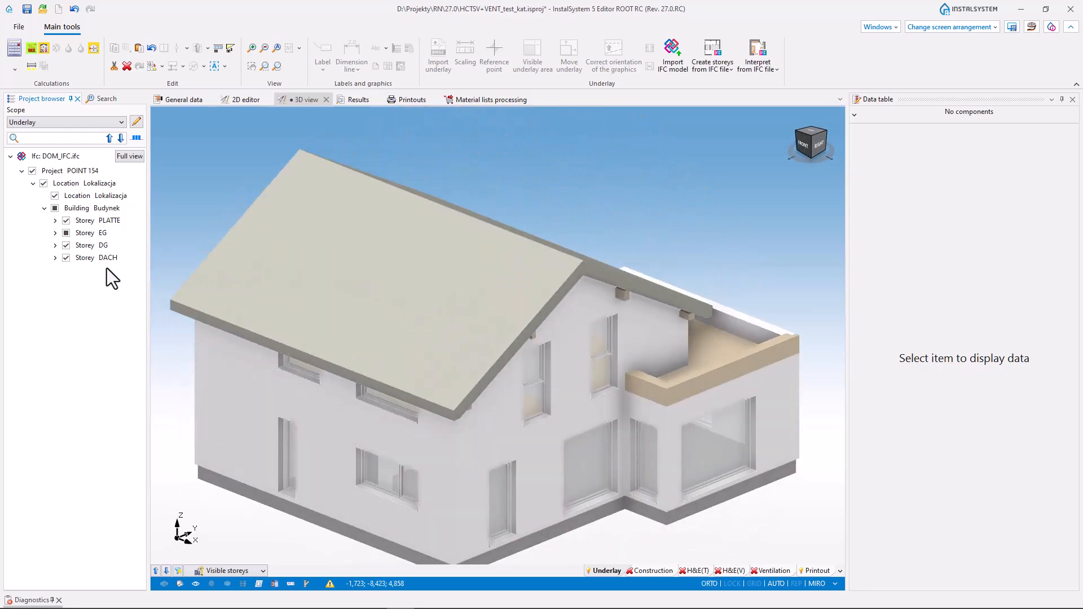
click(67, 259)
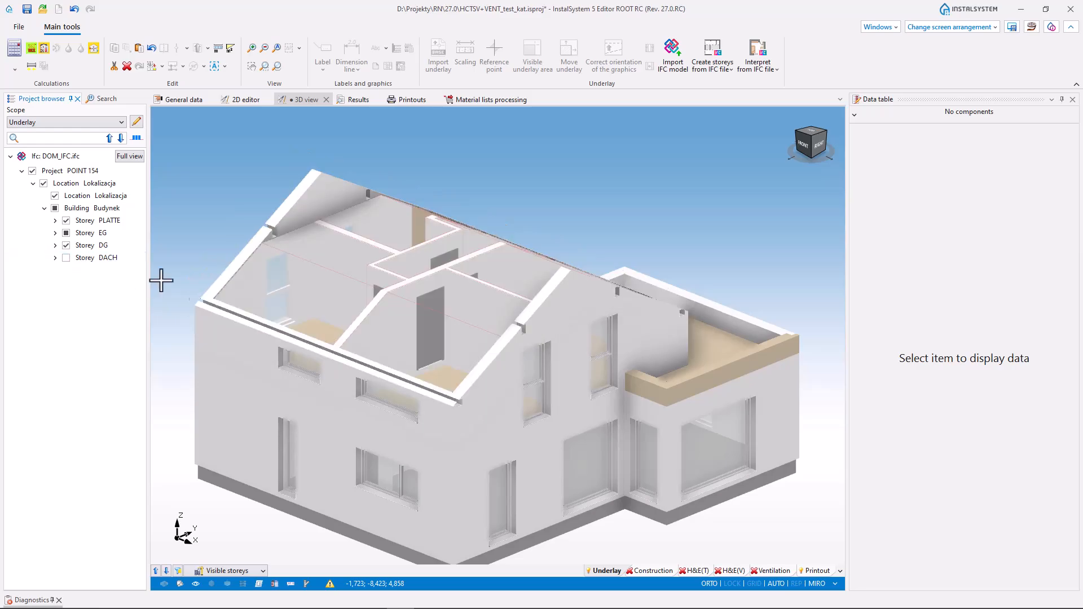
- Show the Ventilation layer in 3D and examine the ducts, manifolds and recuperator on the upper storey
click(771, 572)
scroll(390, 219, up, 5)
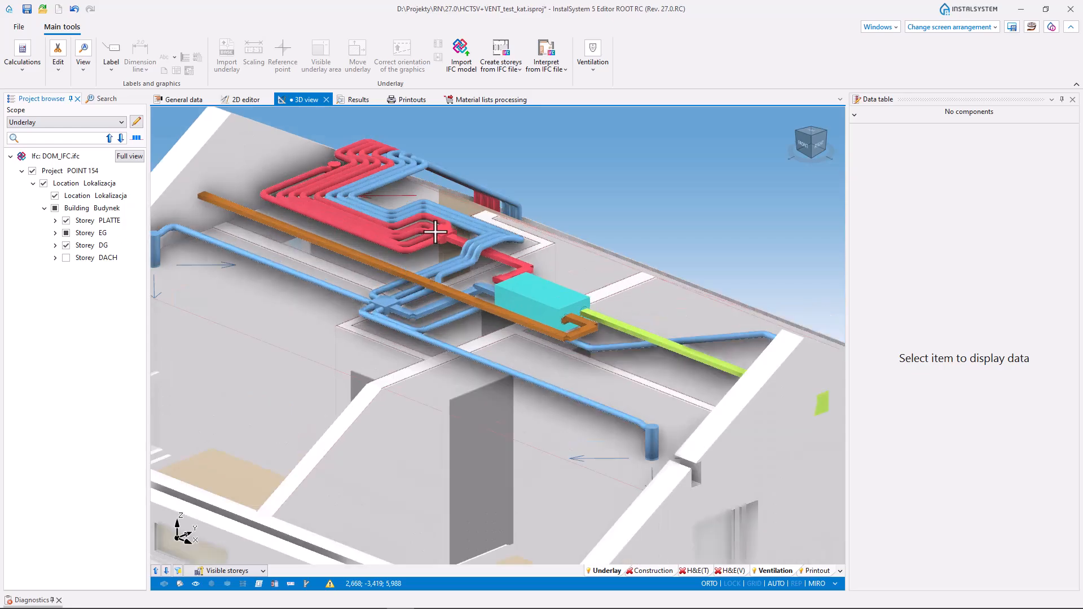
middle_drag(390, 311, 479, 373)
middle_drag(602, 375, 544, 299)
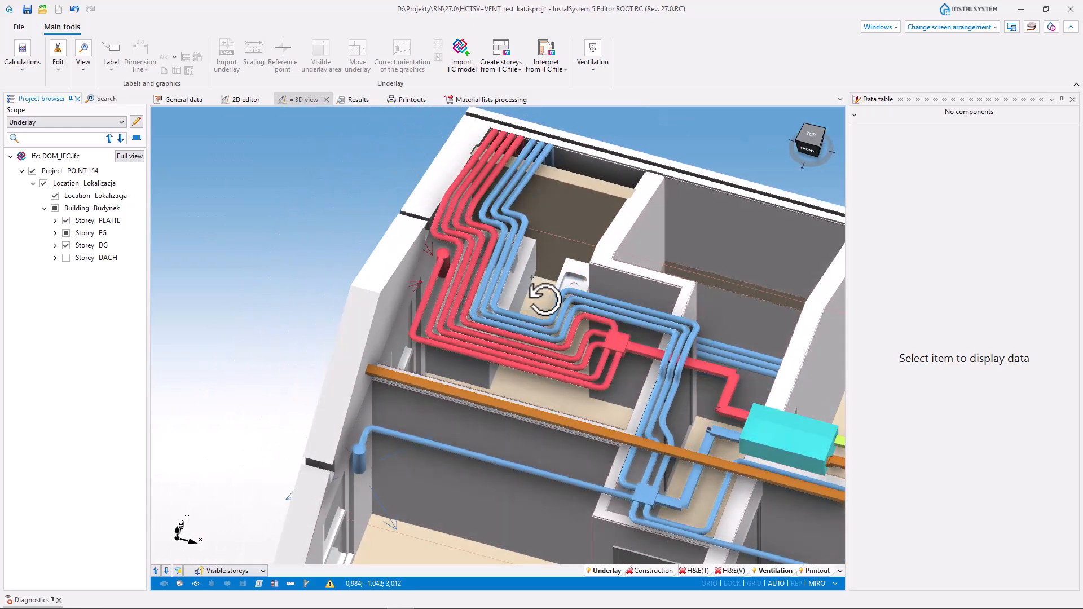
scroll(606, 315, down, 3)
middle_drag(670, 337, 501, 257)
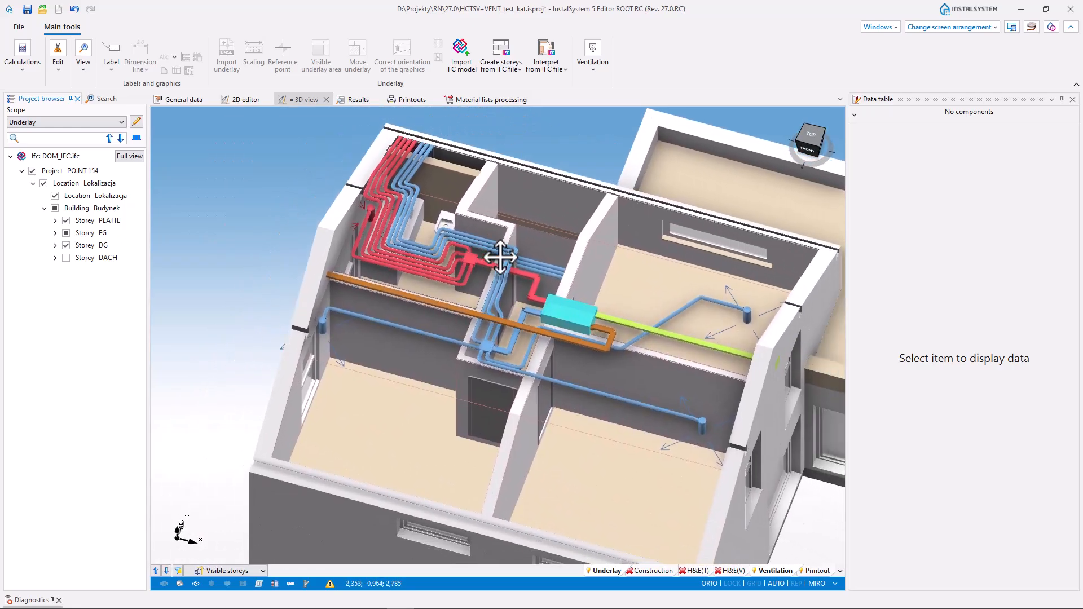
middle_drag(622, 346, 615, 306)
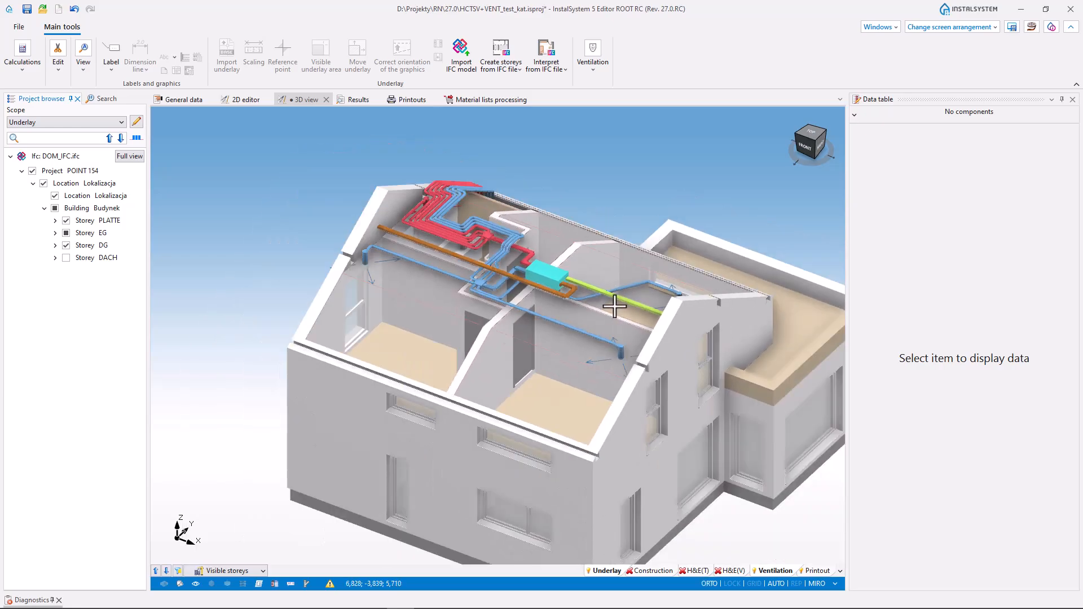
- Hide the underlay's DG storey and the building's Poddasze storey, and examine the ventilation ducts of the lower floors
click(66, 246)
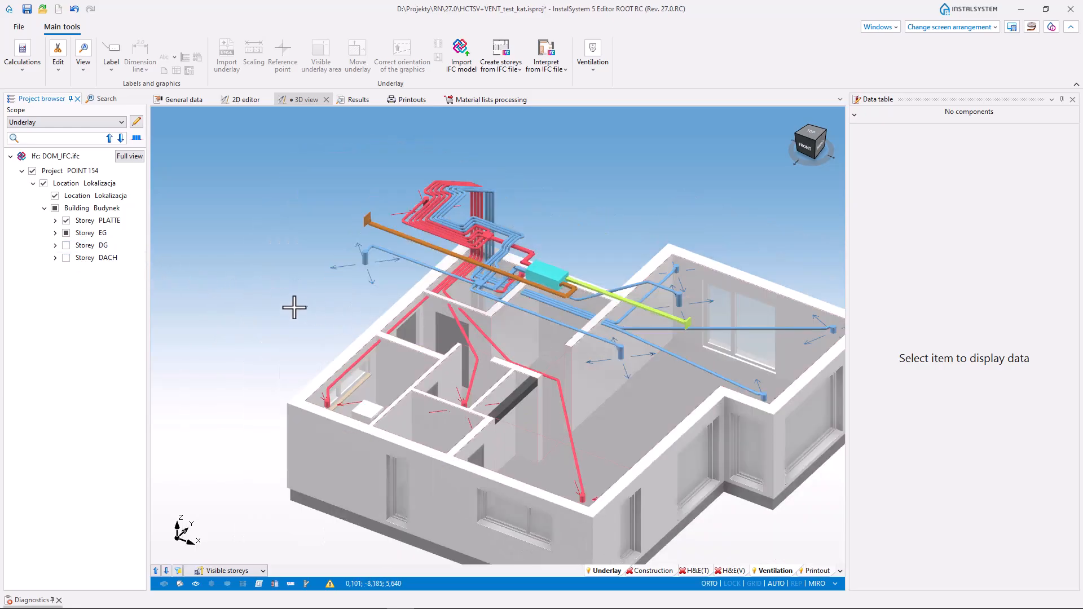
click(255, 571)
click(214, 556)
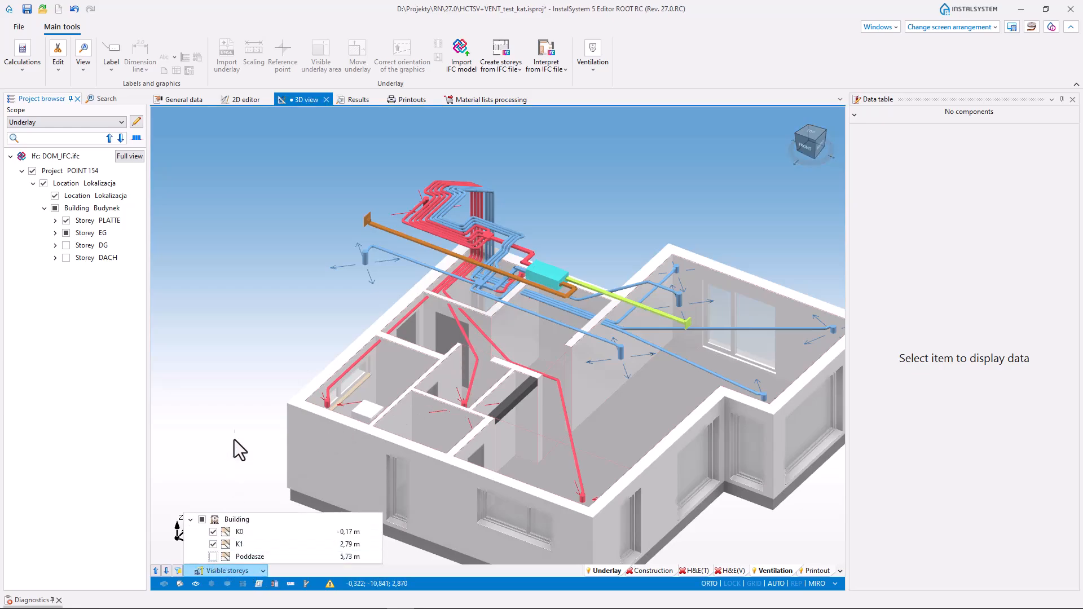
middle_drag(529, 423, 650, 423)
scroll(482, 450, up, 3)
middle_drag(482, 450, 513, 429)
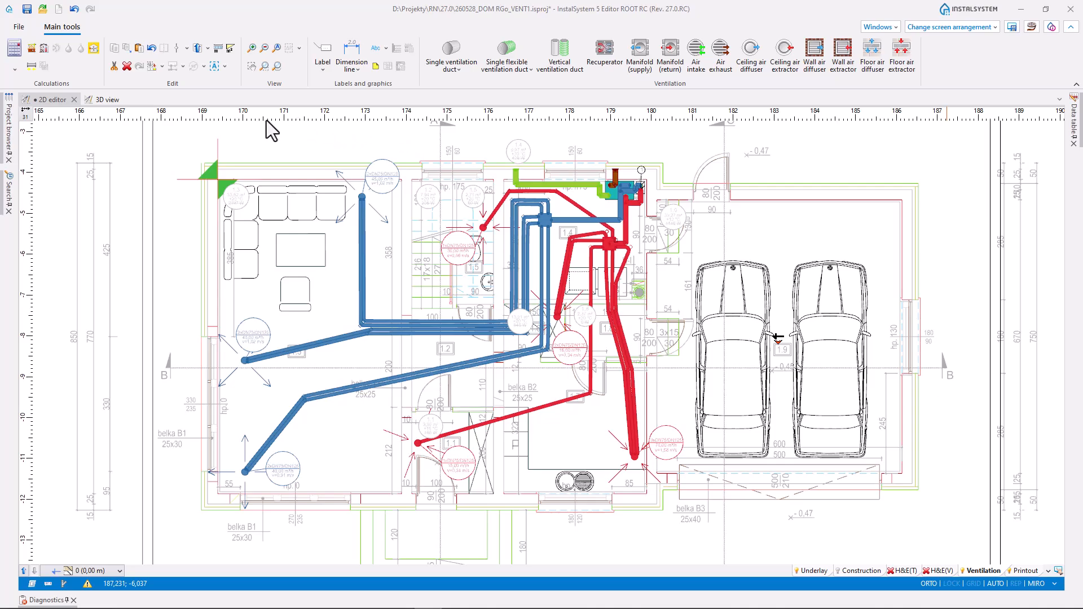
- Run the ventilation calculation in the DOM RGo_VENT1 project and inspect the results of ceiling air diffuser n1
click(94, 48)
scroll(242, 476, up, 4)
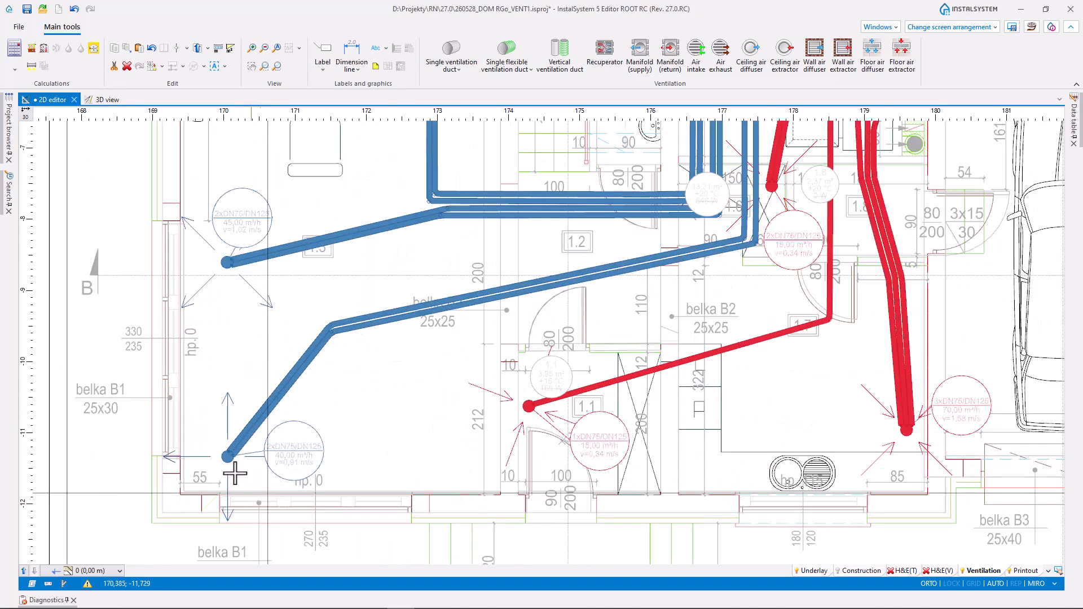
scroll(217, 470, up, 3)
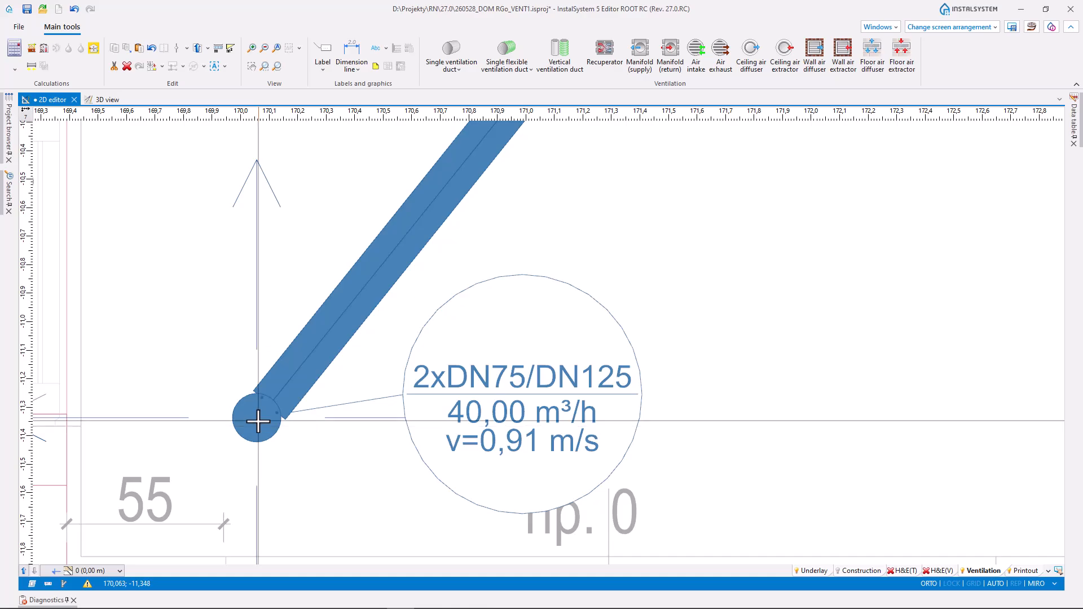
mouse_move(258, 420)
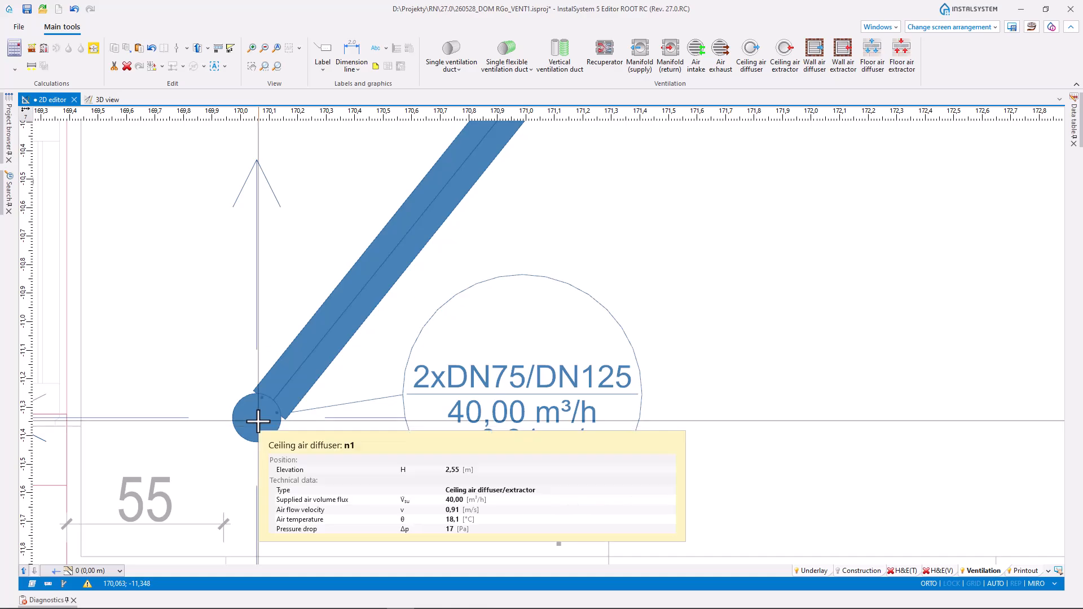
- Inspect the calculated data of the flexible duct leading to the extractor in room 1.1
scroll(258, 421, down, 4)
middle_drag(608, 416, 426, 478)
scroll(642, 355, up, 3)
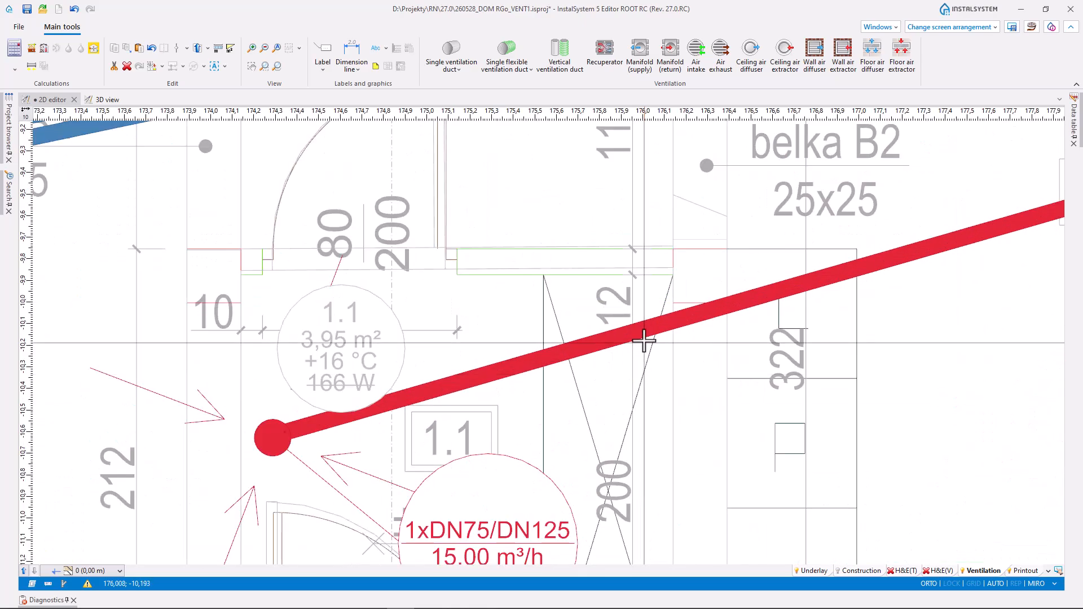
mouse_move(643, 334)
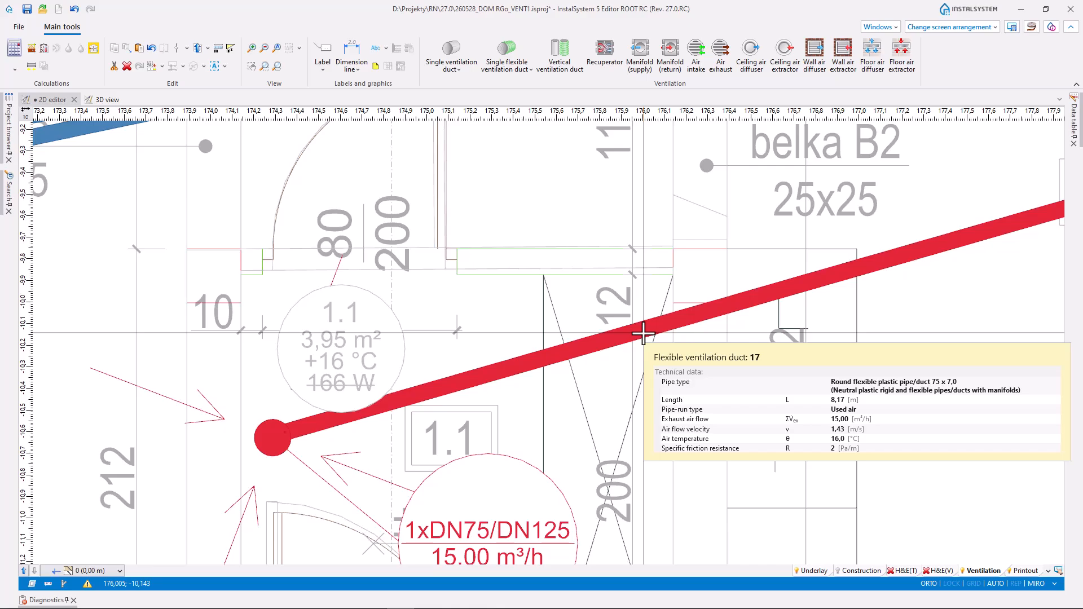
- Inspect the calculated data of the return ventilation manifold in room 1.4
scroll(643, 333, down, 4)
middle_drag(756, 320, 689, 545)
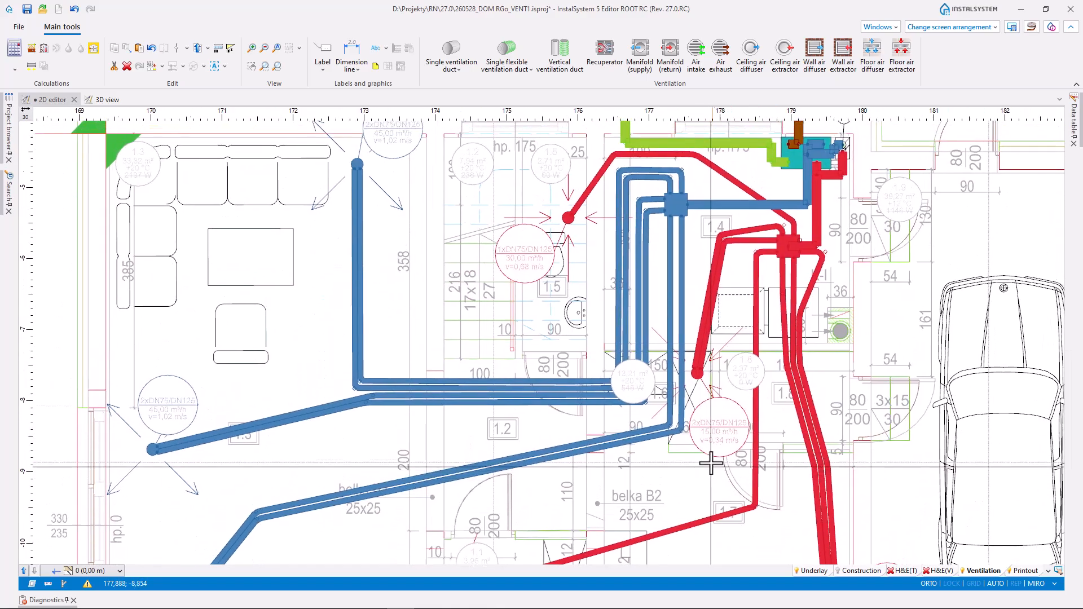
scroll(783, 246, up, 5)
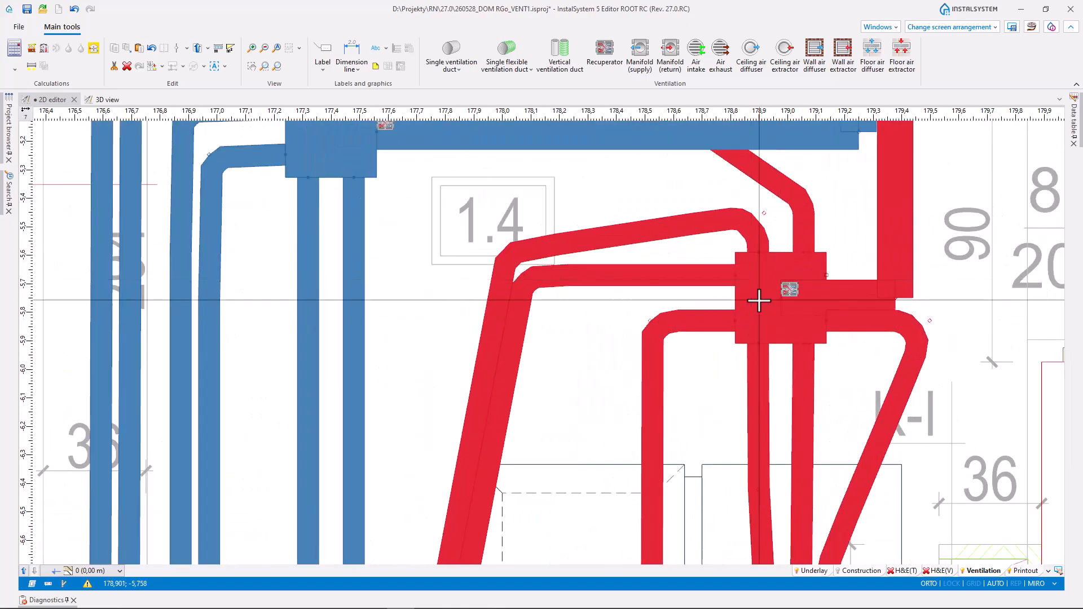
mouse_move(759, 300)
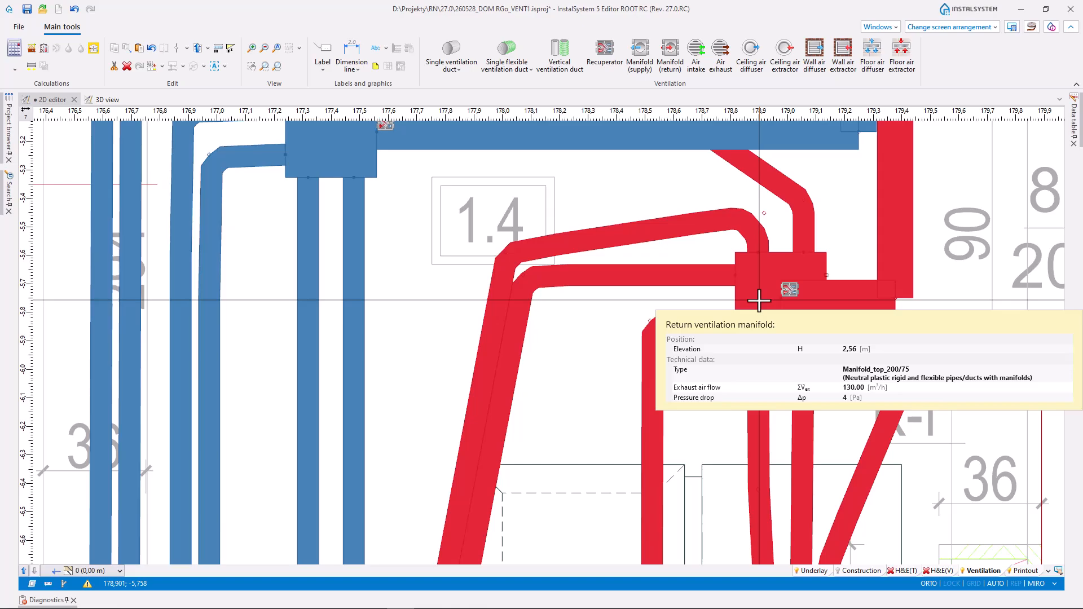
- Open the 3D view and examine the ventilation ducts up close
click(107, 100)
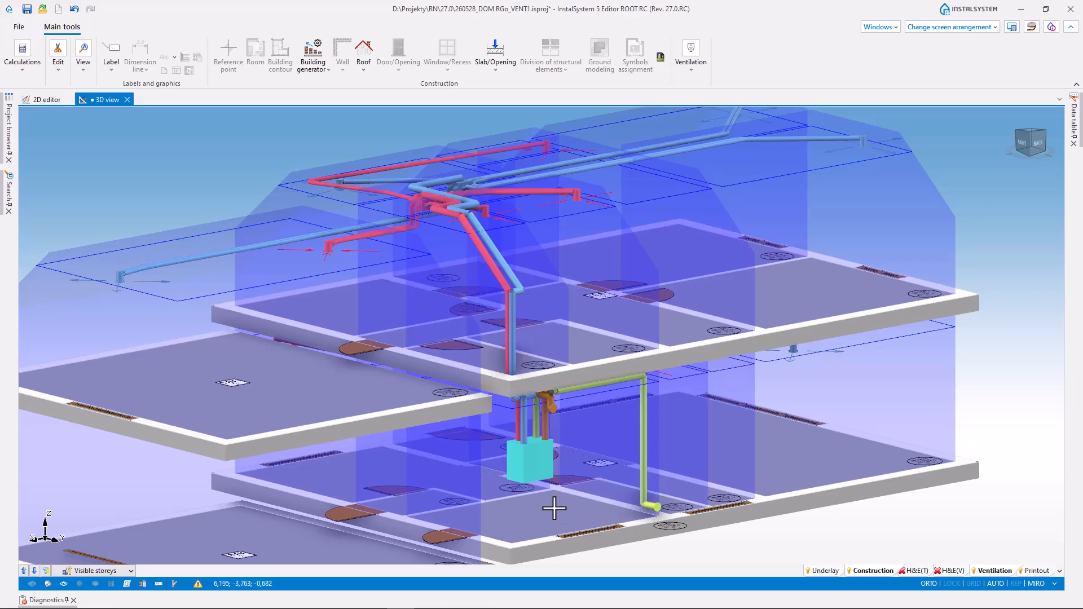
scroll(554, 509, up, 5)
mouse_move(488, 388)
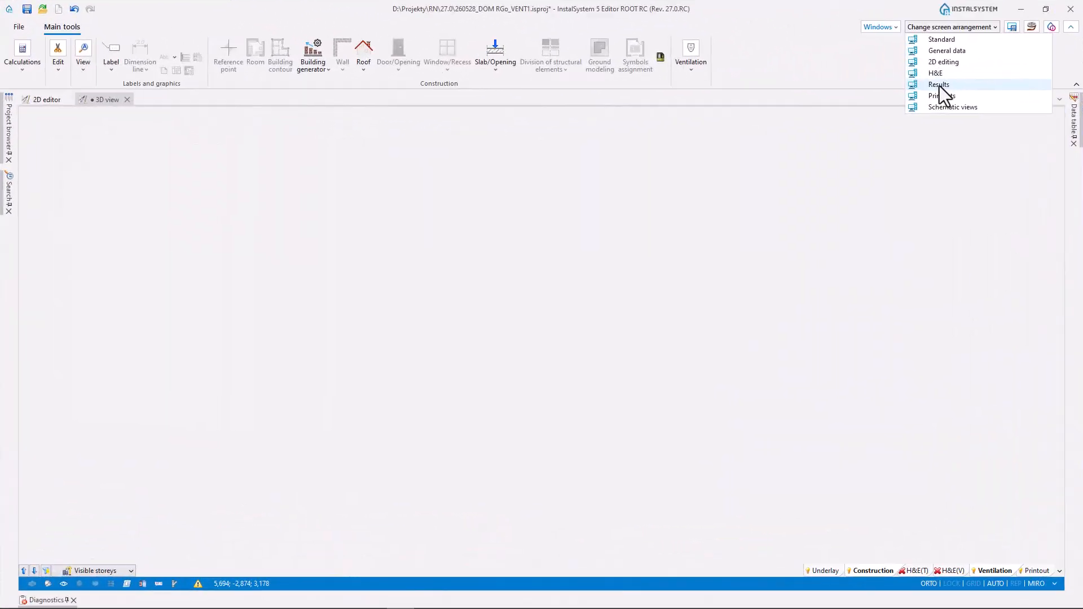
- Switch the screen arrangement to Results, with the whole floor plan shown beside the ventilation ducts table
click(940, 86)
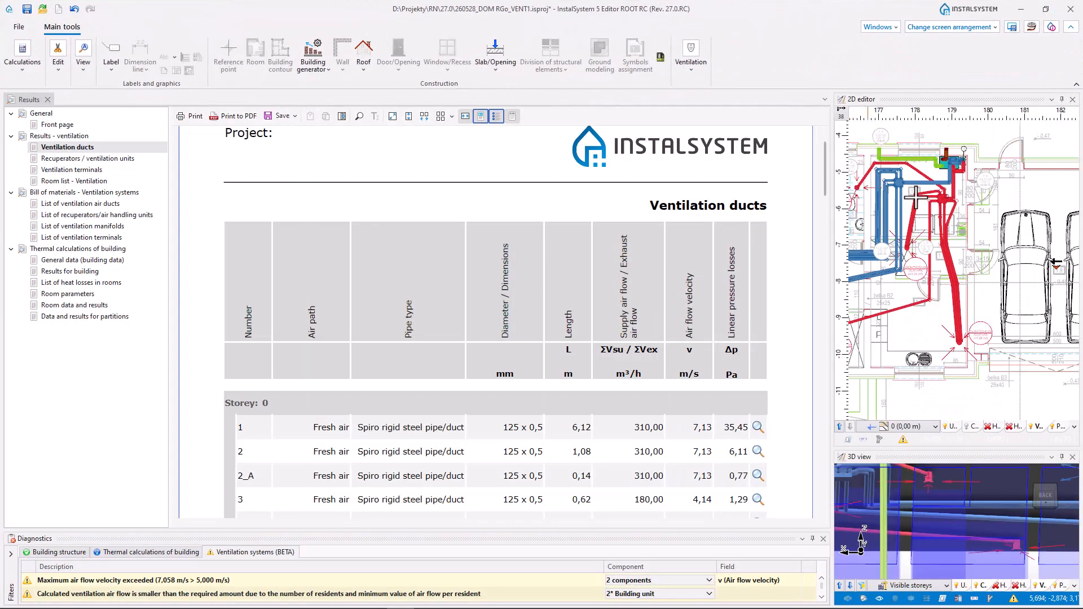
middle_drag(950, 225, 1010, 256)
scroll(976, 508, down, 4)
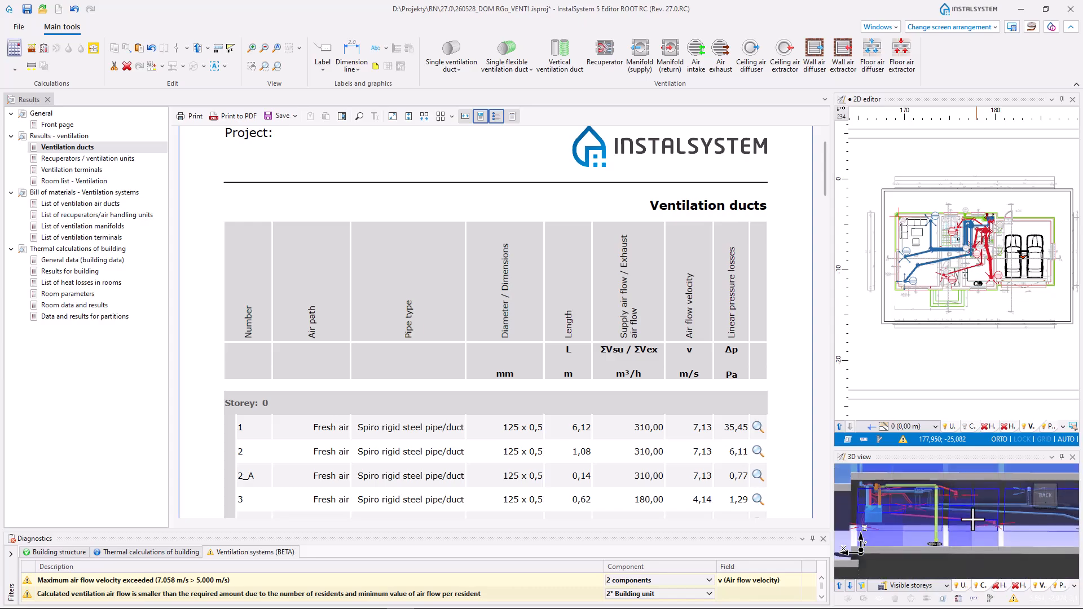
- Locate used-air ducts 1 and 12 of the ventilation ducts table on the floor plan and in the 3D view
middle_drag(968, 521, 987, 539)
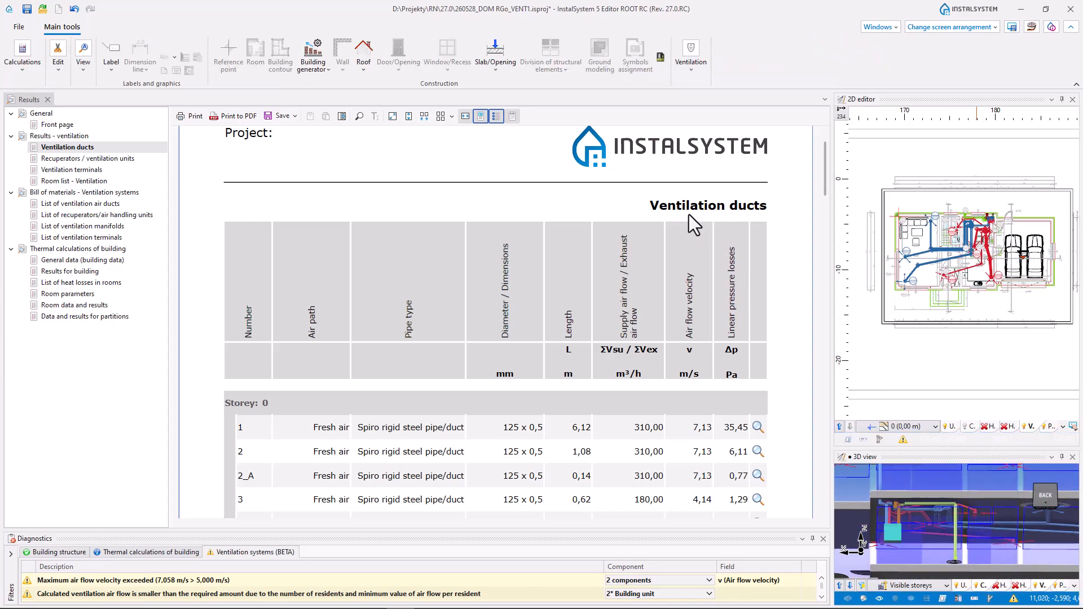
drag(827, 171, 822, 223)
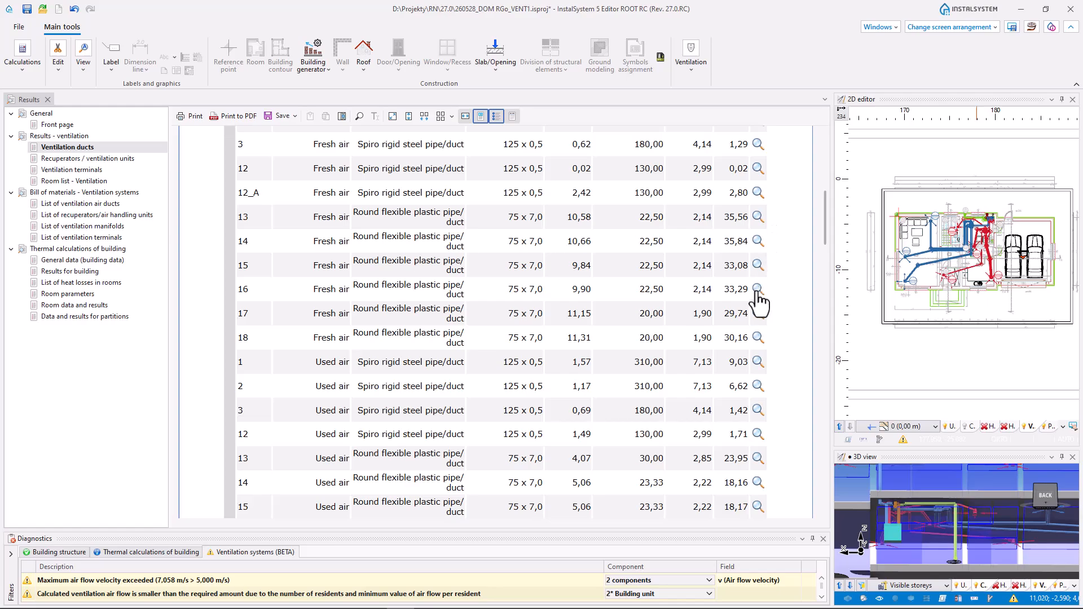
click(758, 364)
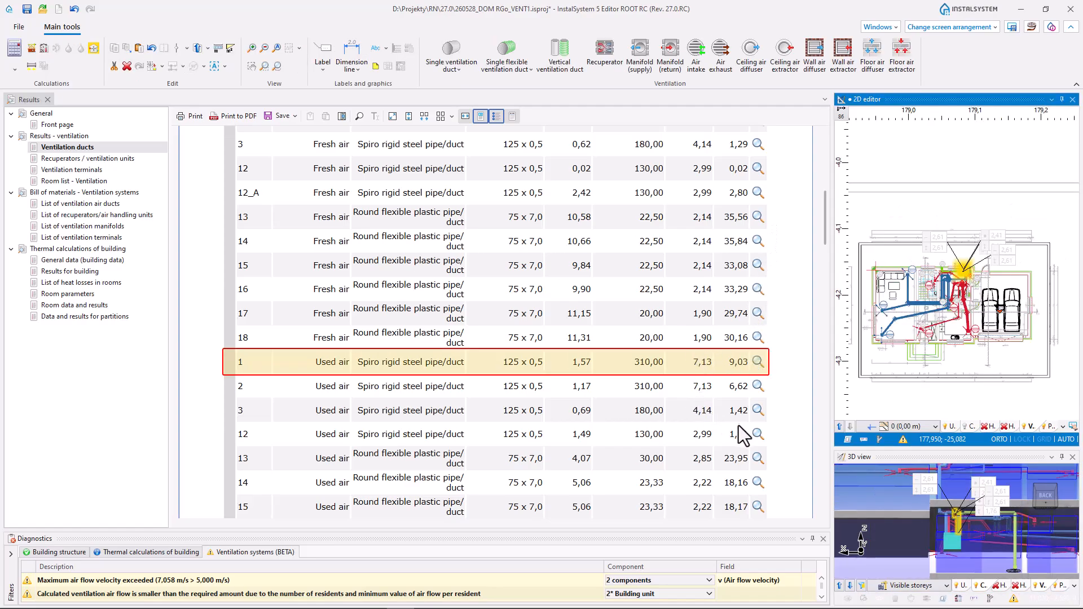
click(757, 436)
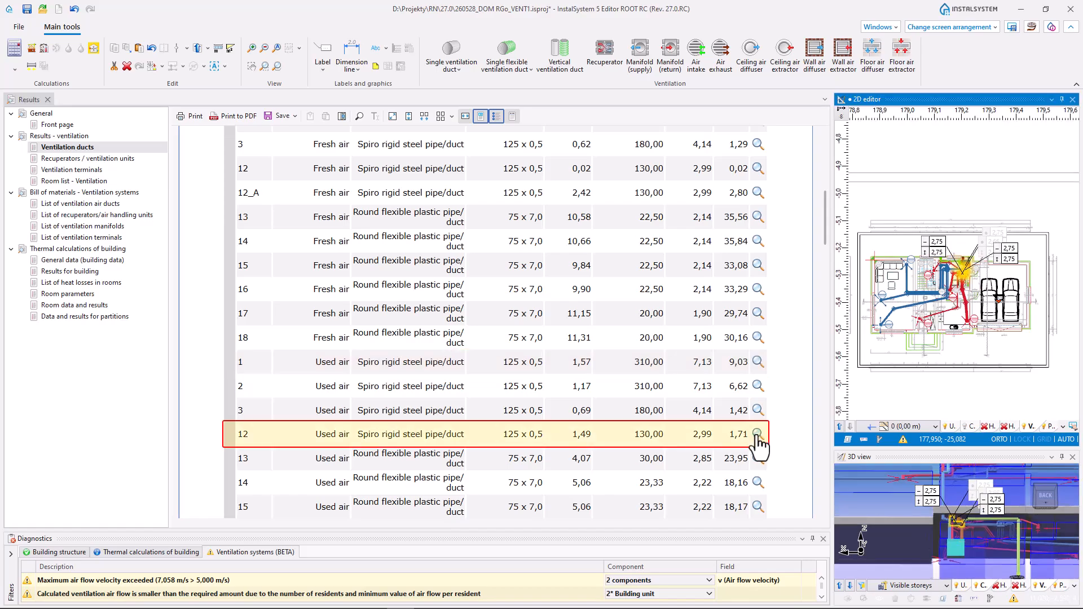
- Open the ventilation terminals results and locate the three ceiling air diffusers of room 1.3 in the plan
click(107, 171)
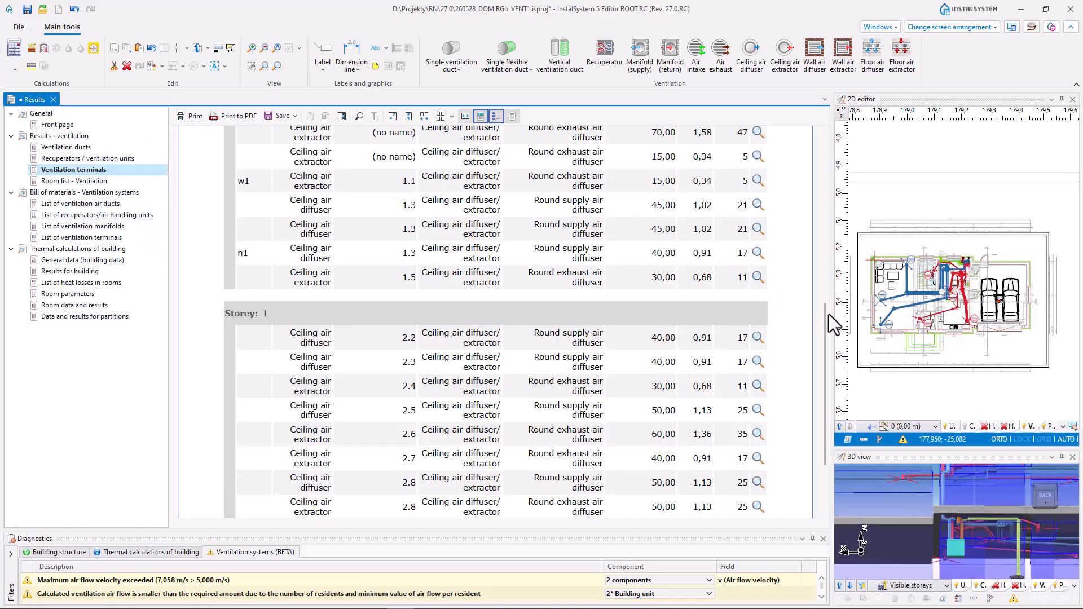
drag(827, 317, 831, 232)
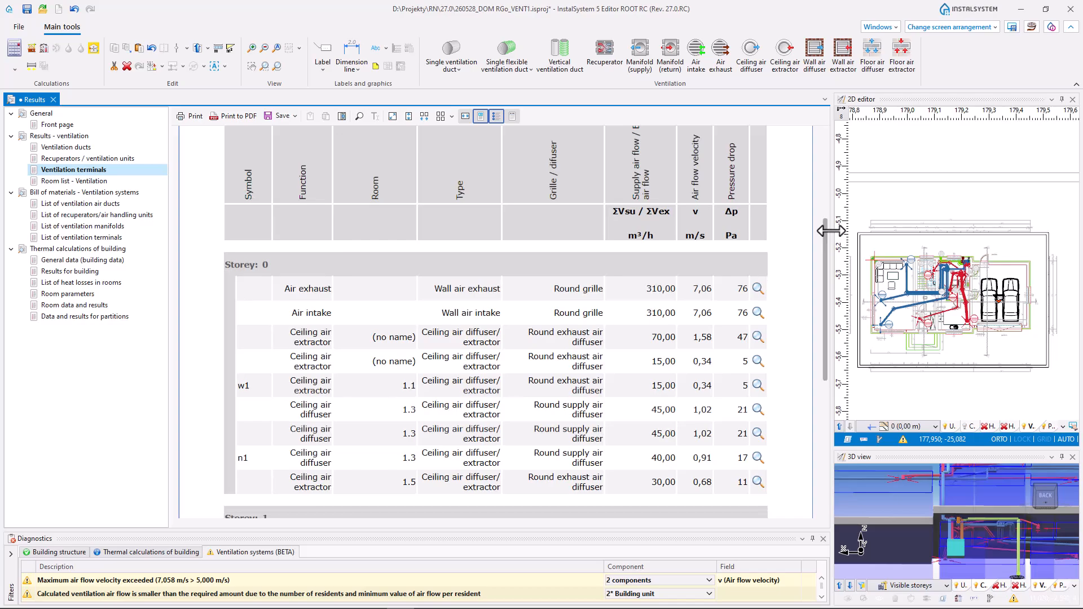
click(759, 411)
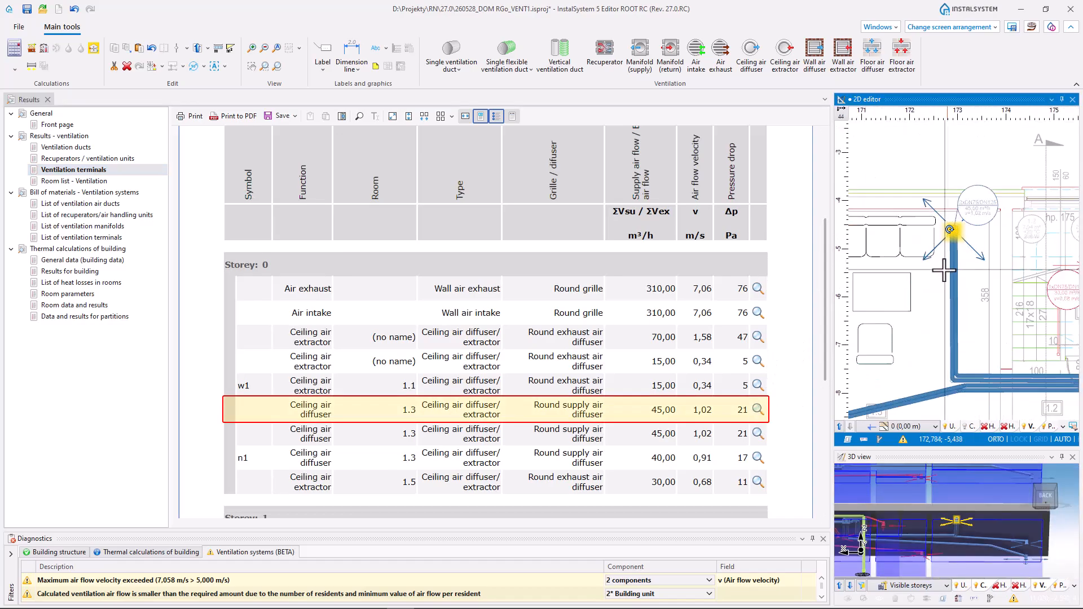
click(758, 433)
click(759, 458)
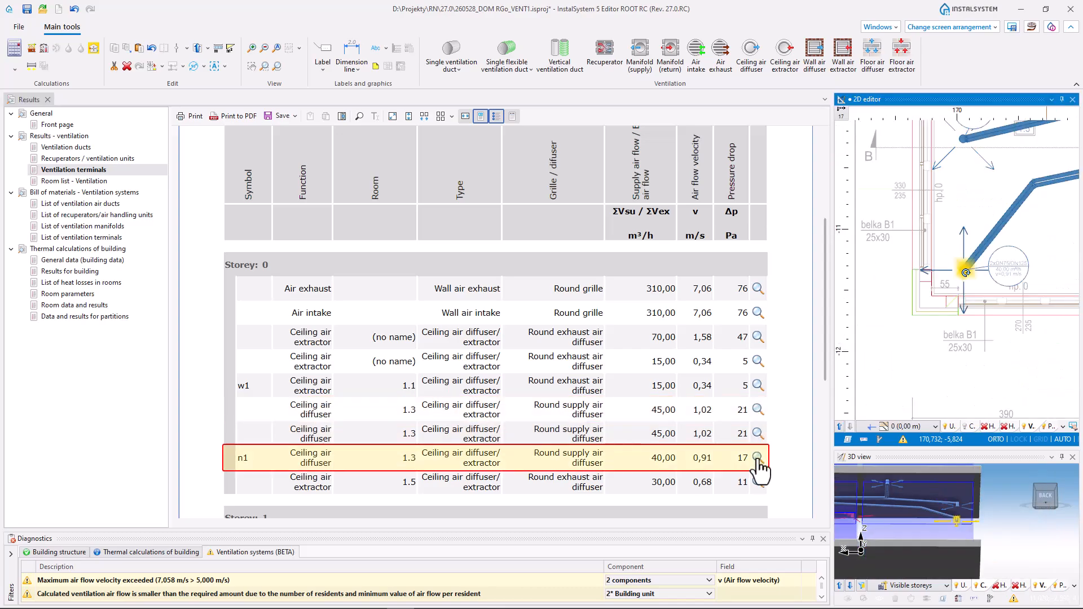
- Open the ventilation room list results and locate rooms 1.1 and 1.5 in the plan
click(70, 183)
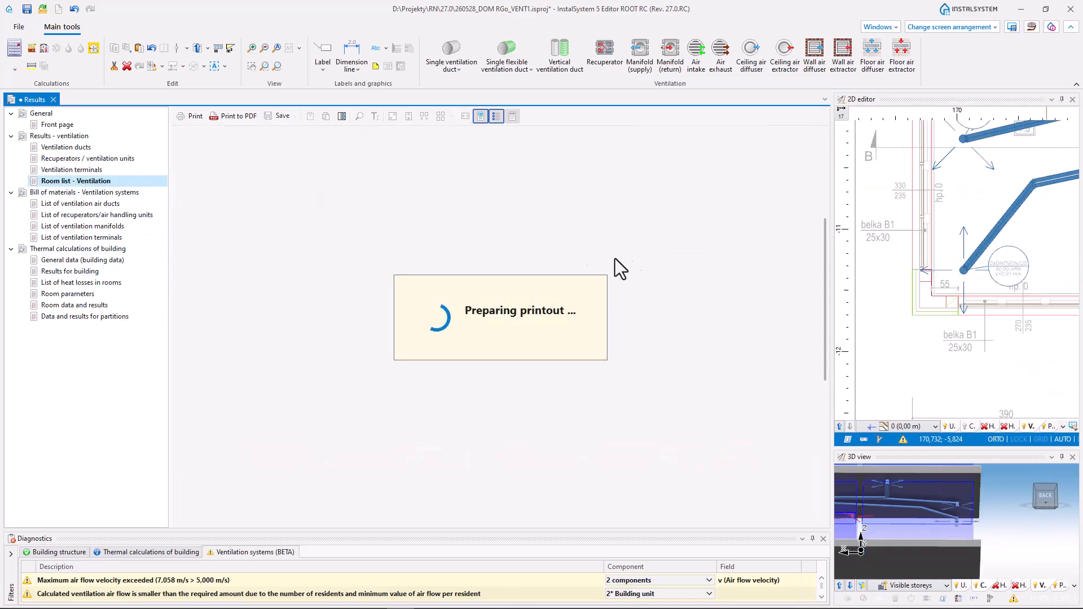
mouse_move(828, 254)
mouse_down()
mouse_move(835, 185)
mouse_move(832, 240)
mouse_up()
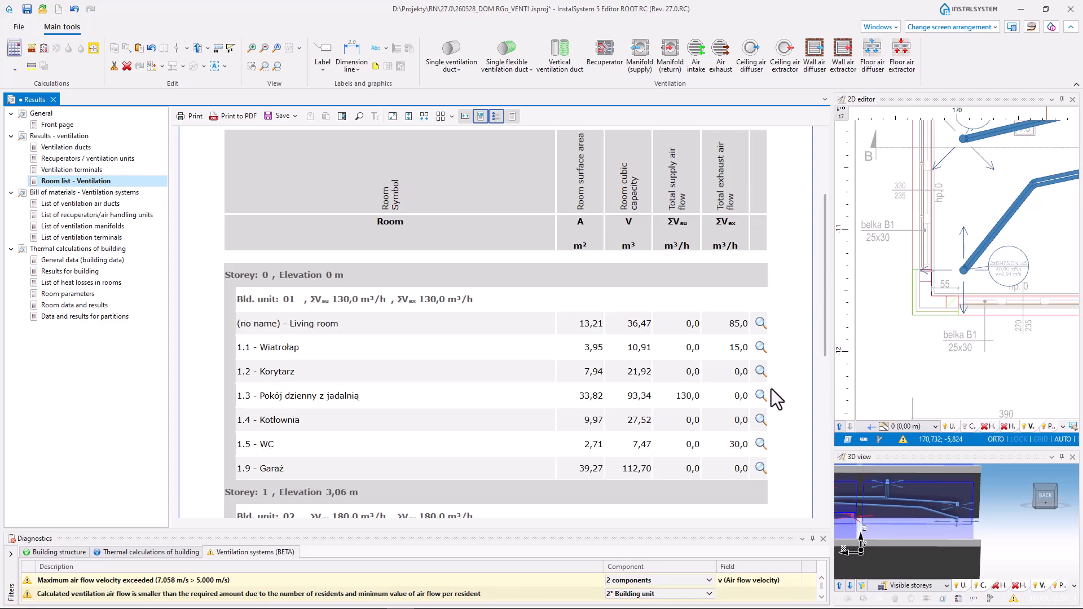
click(763, 346)
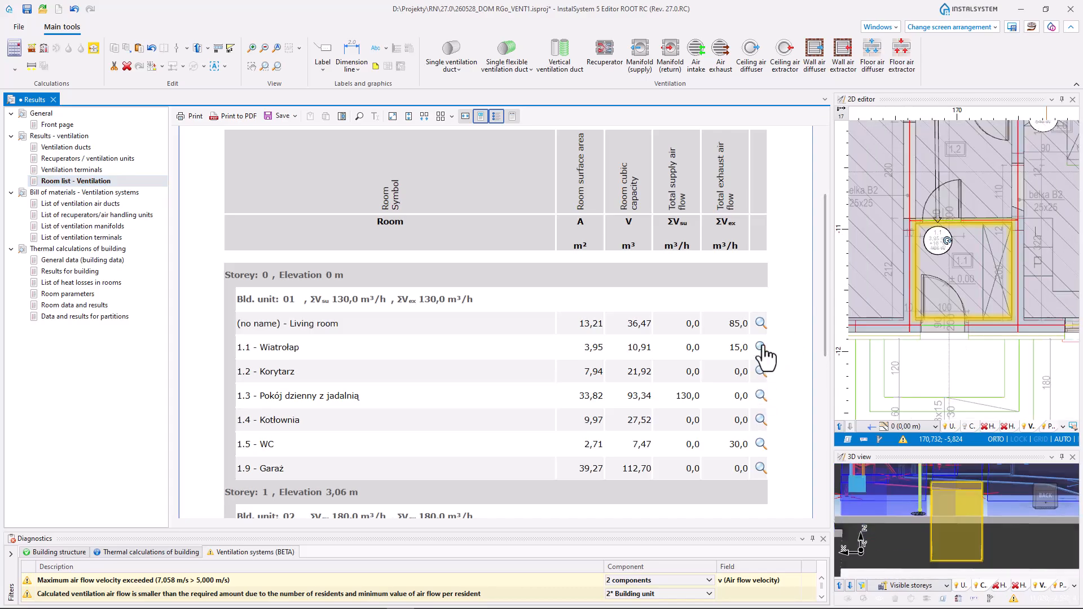
click(760, 444)
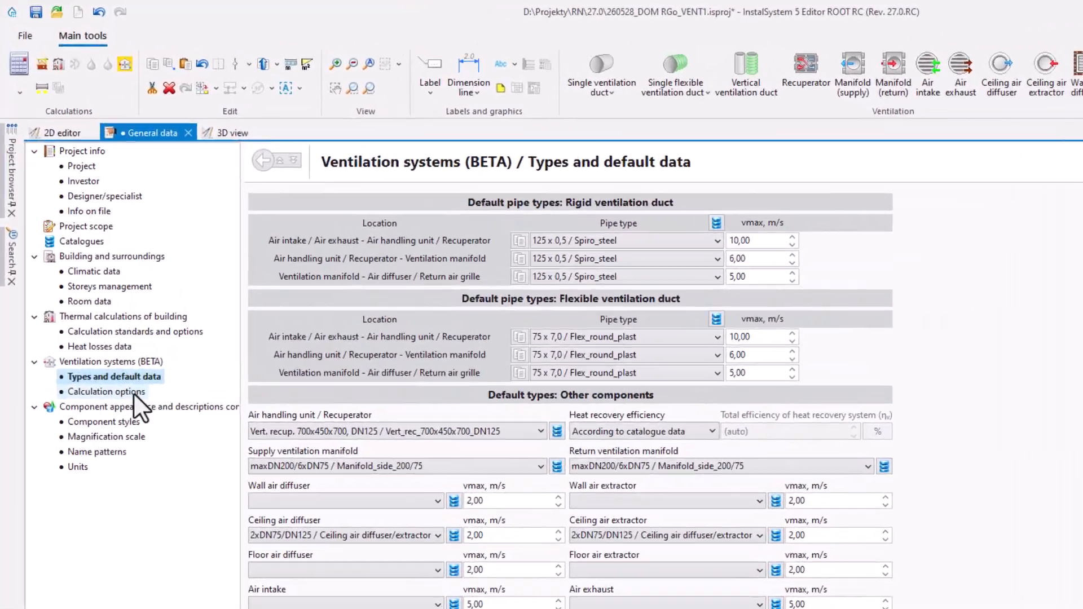
- Open the ventilation calculation options in the general data, run the ventilation calculation and return to the 2D plan
click(107, 294)
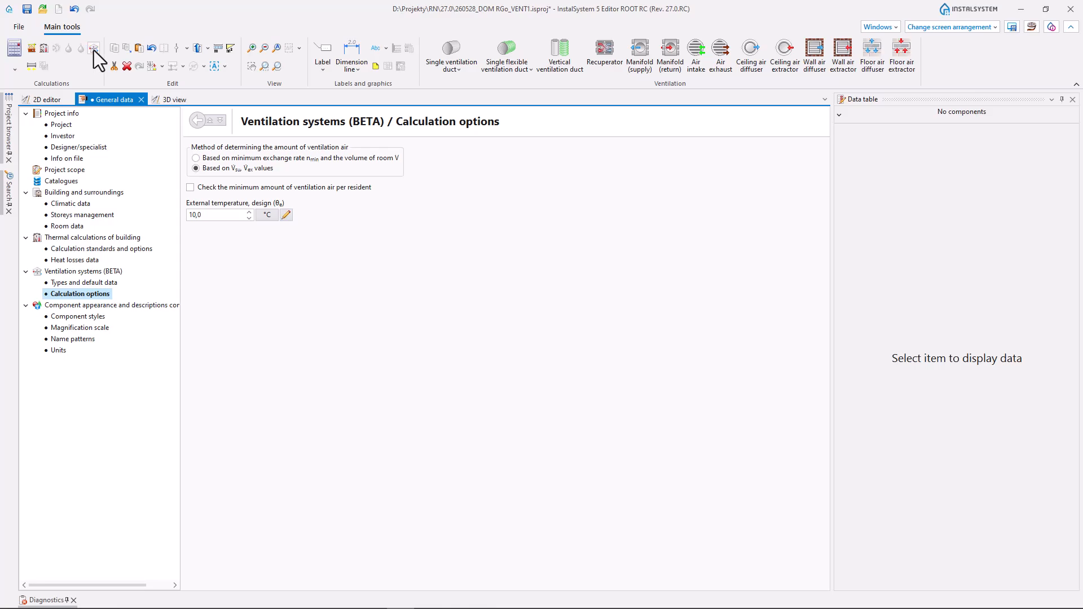
click(94, 49)
click(49, 99)
- Examine the air flow and velocity labels of the diffuser in room 1.3 and the extractors in room 1.1 and the kitchen
scroll(261, 473, up, 6)
middle_drag(375, 467, 306, 444)
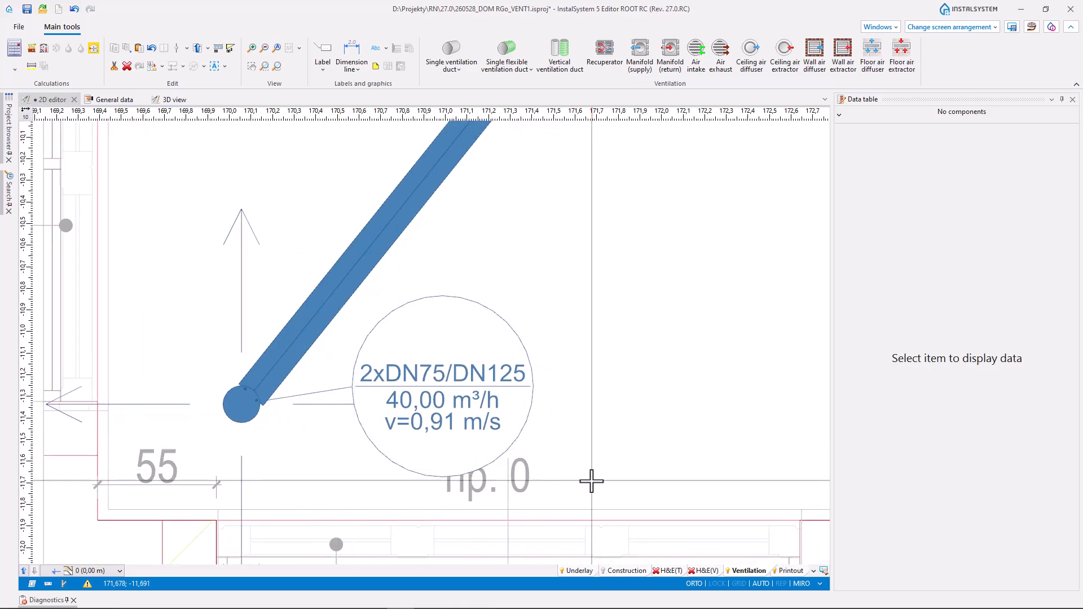
middle_drag(678, 447, 449, 479)
scroll(688, 404, down, 2)
middle_drag(678, 408, 443, 452)
middle_drag(610, 443, 520, 392)
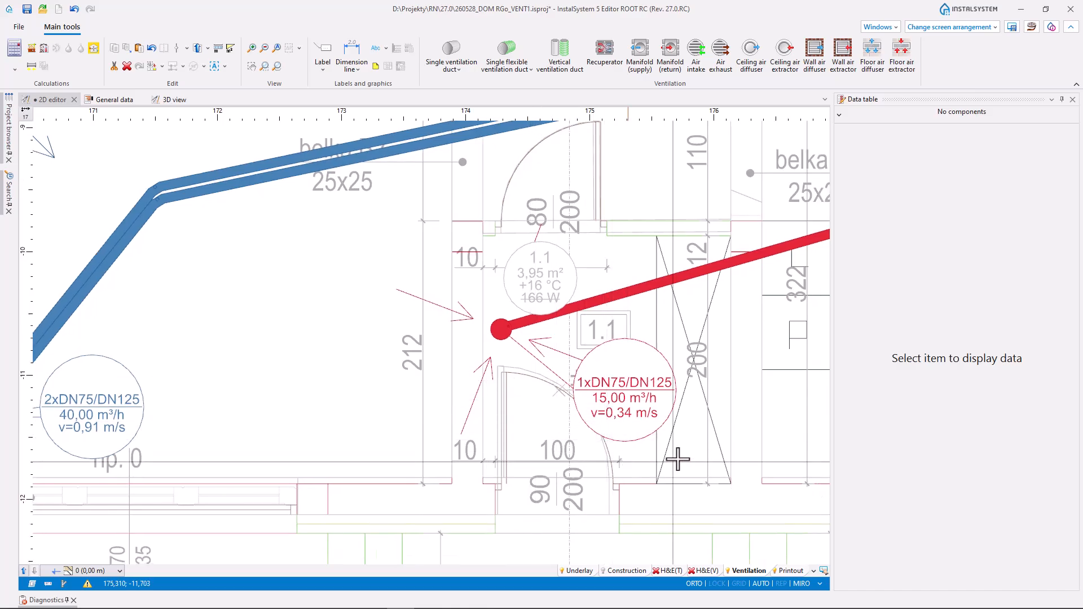
scroll(680, 457, up, 3)
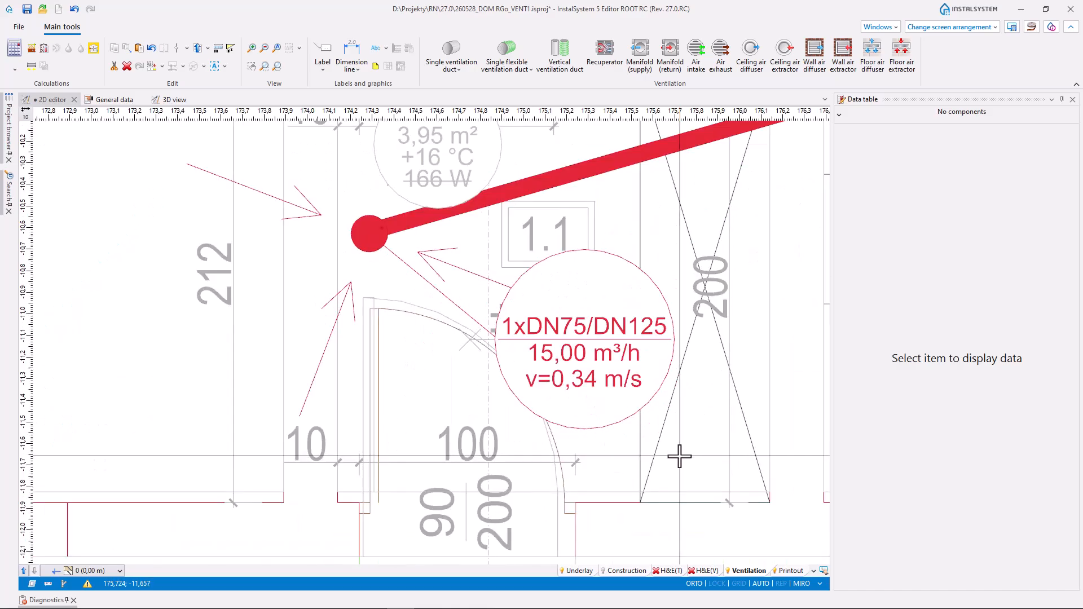
scroll(680, 455, down, 3)
mouse_move(681, 455)
middle_down()
mouse_move(429, 468)
mouse_move(634, 452)
middle_up()
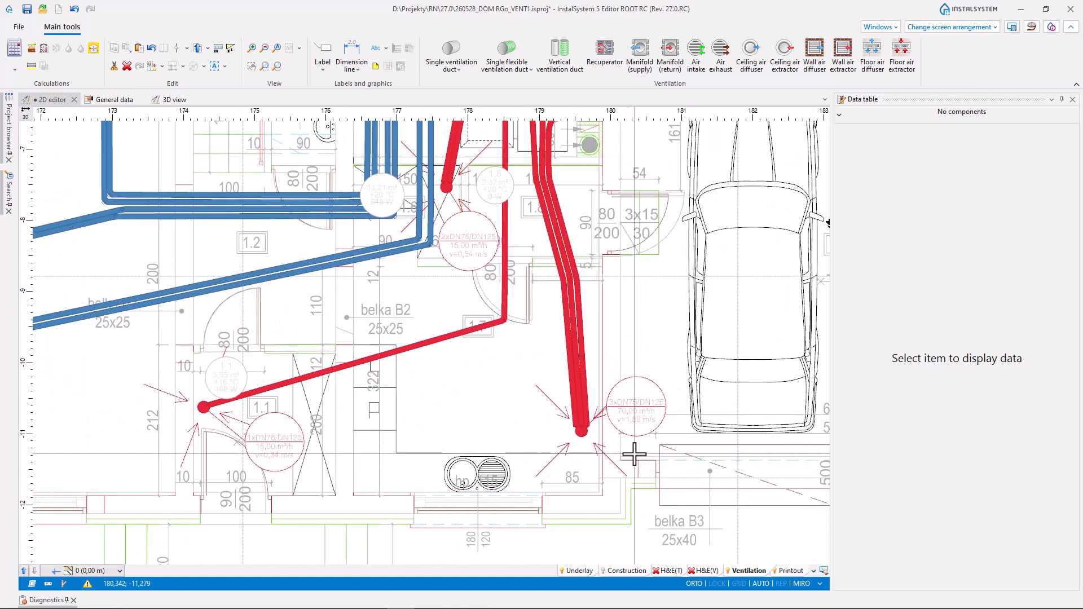
scroll(648, 437, up, 3)
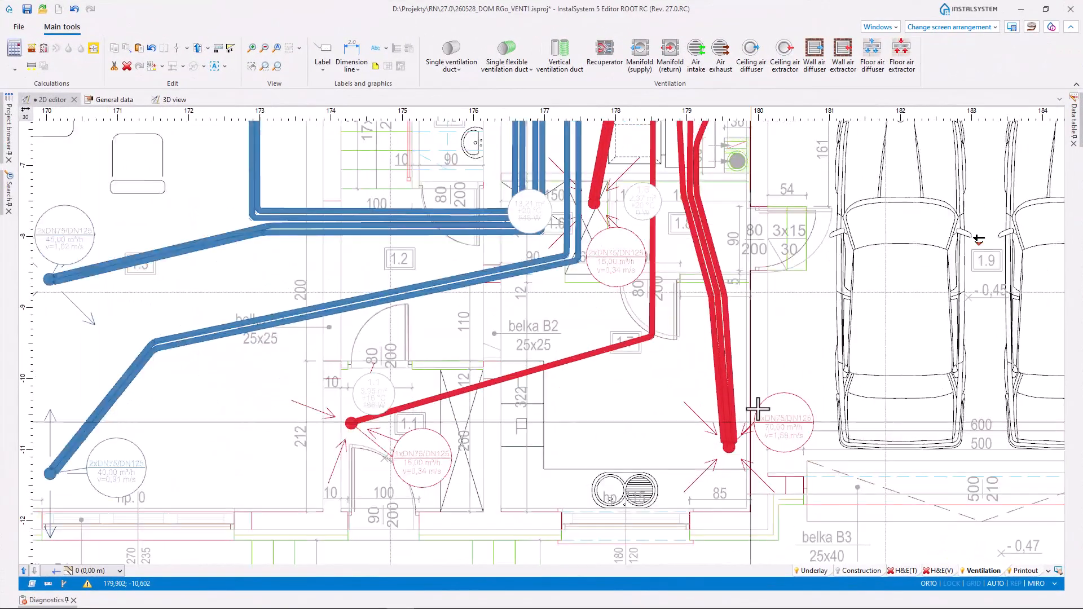
- Inspect the exhaust air flow of a flexible duct to the kitchen extractor and of the return manifold in room 1.4
scroll(727, 333, up, 6)
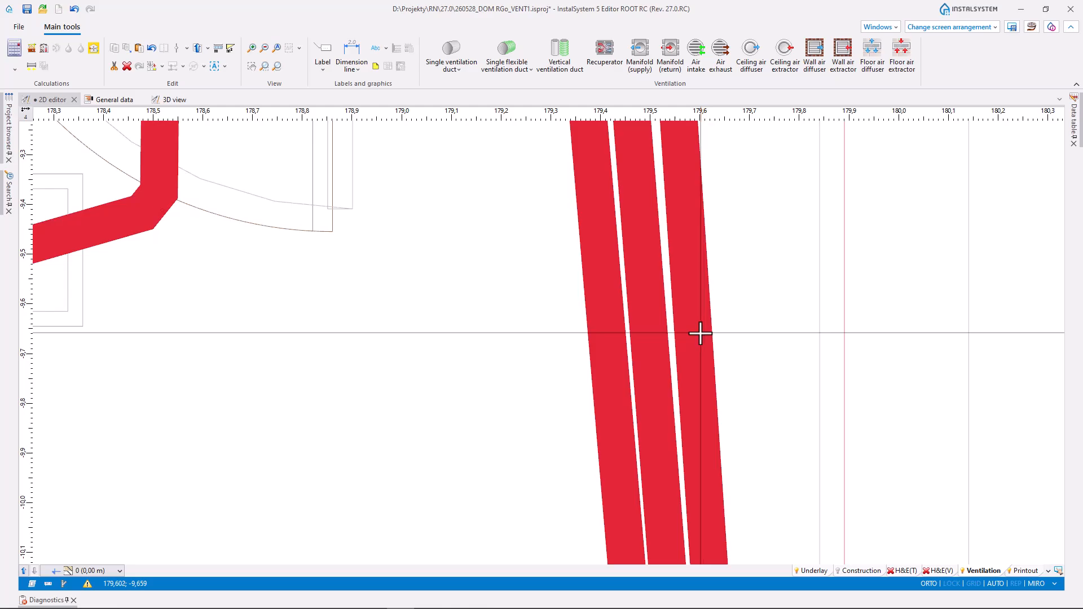
mouse_move(700, 333)
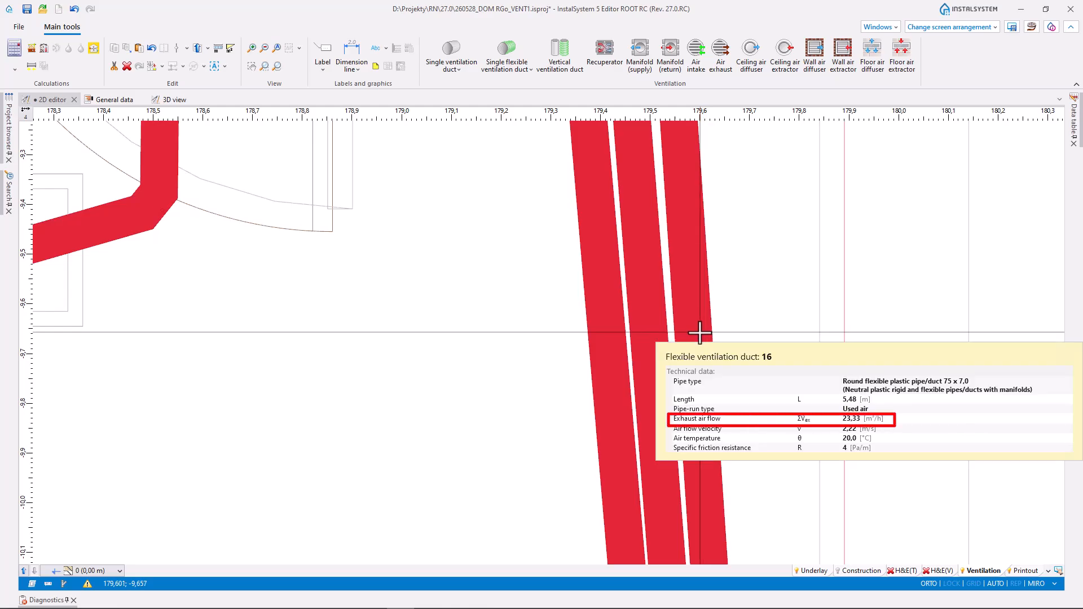
scroll(700, 334, down, 5)
middle_drag(779, 348, 790, 571)
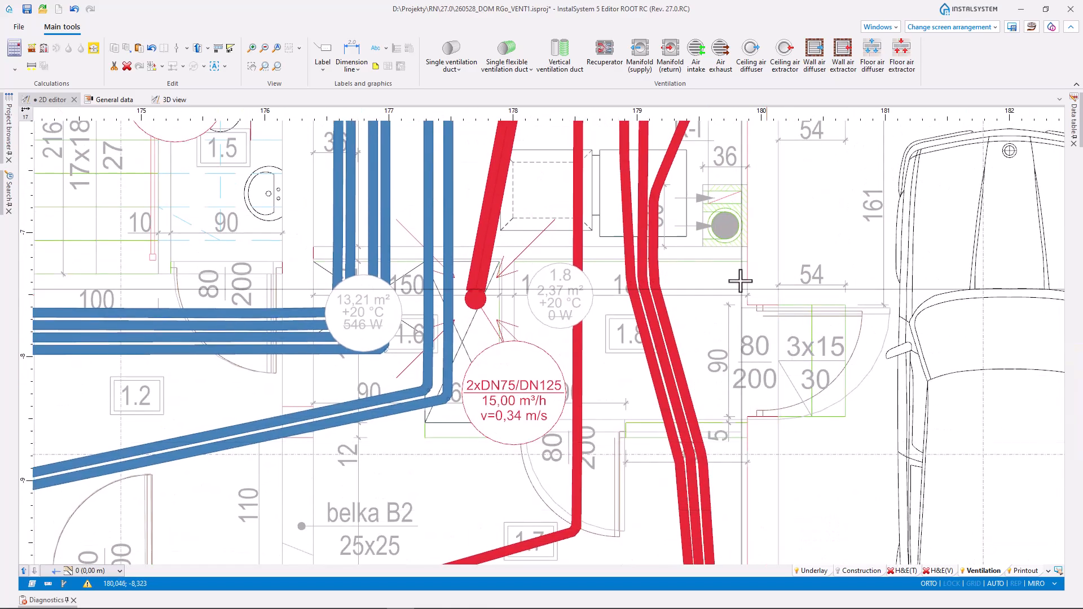
middle_drag(739, 288, 755, 507)
scroll(658, 363, up, 6)
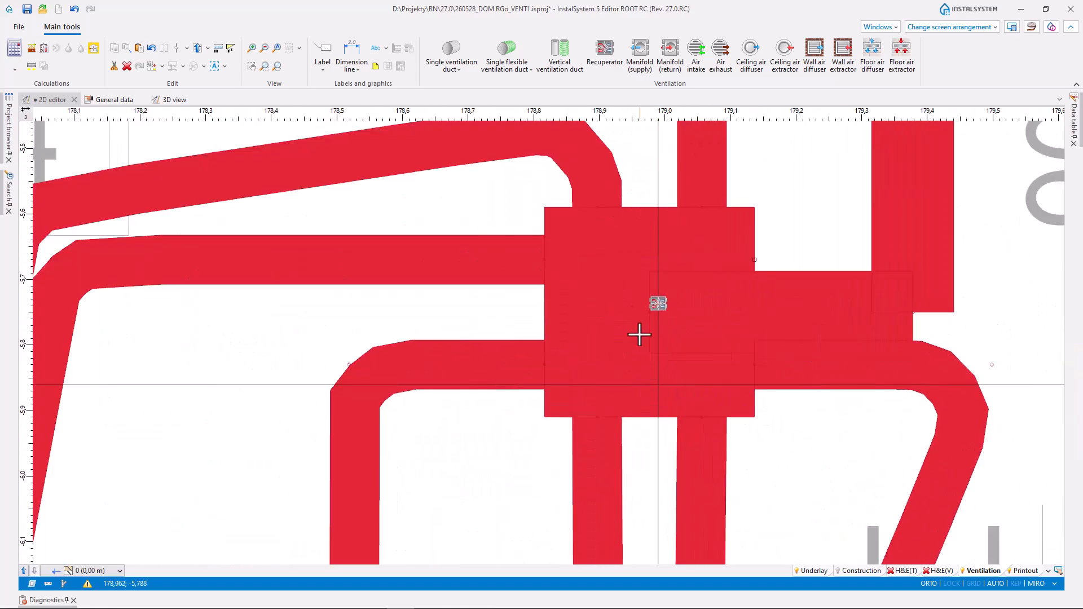
mouse_move(619, 328)
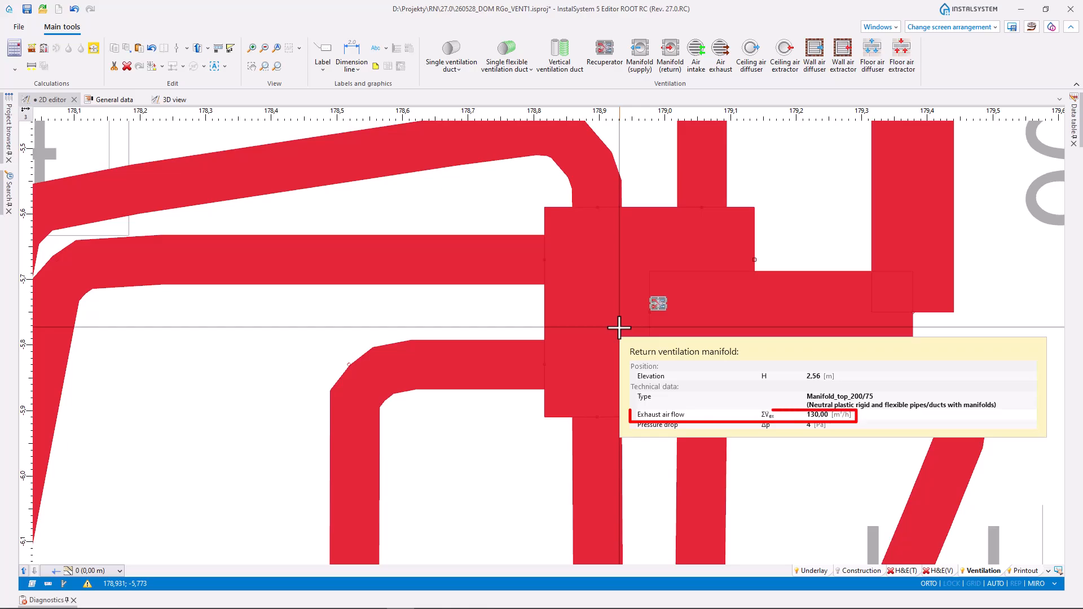
- Inspect the supply and exhaust air flows of the recuperator in room 1.4
scroll(619, 327, down, 5)
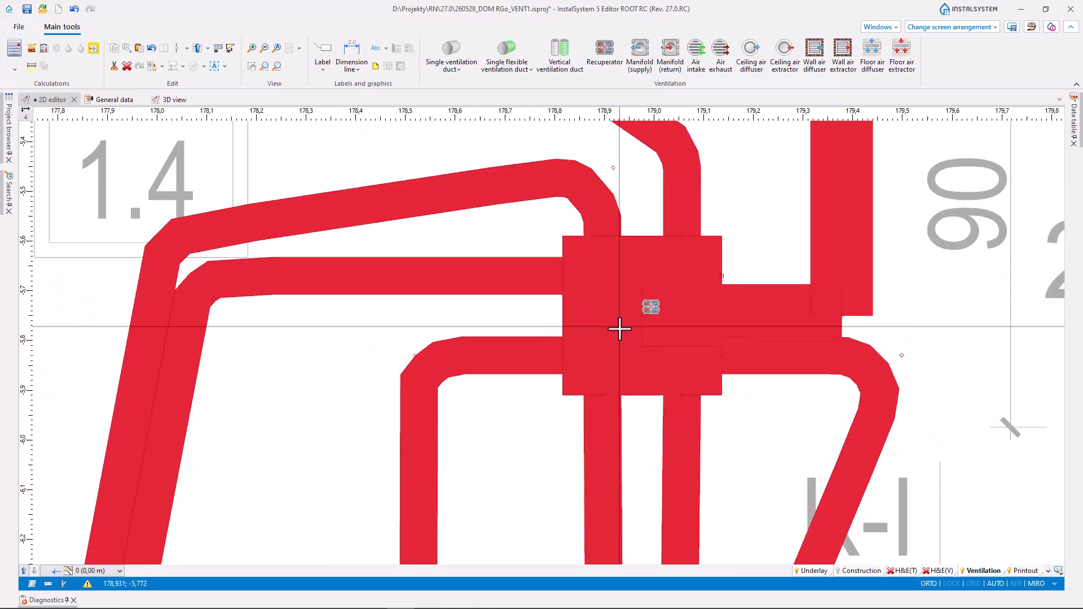
scroll(762, 435, up, 4)
scroll(679, 388, up, 2)
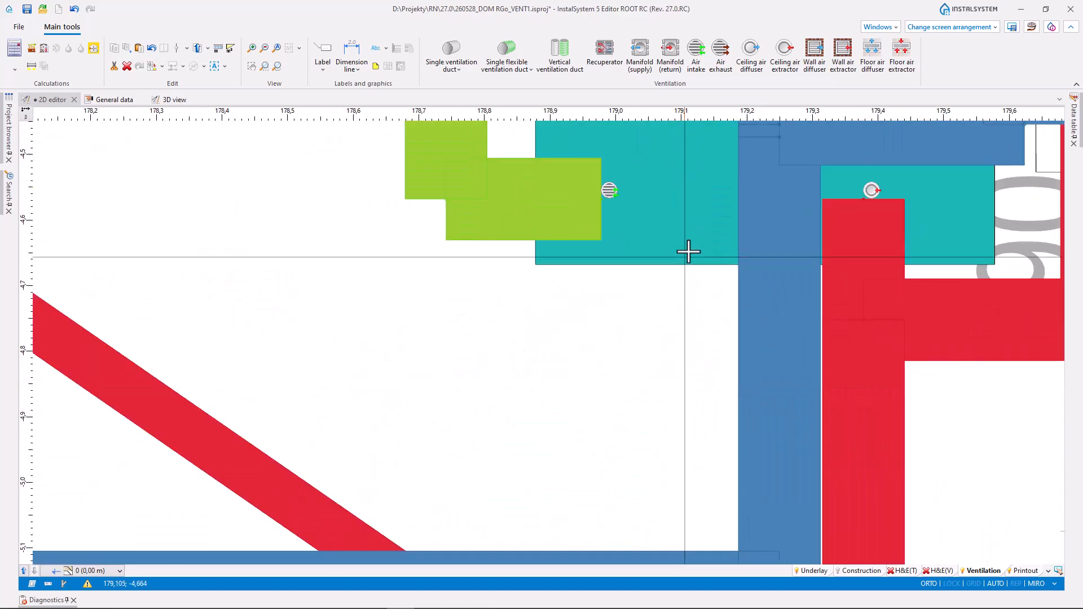
mouse_move(688, 250)
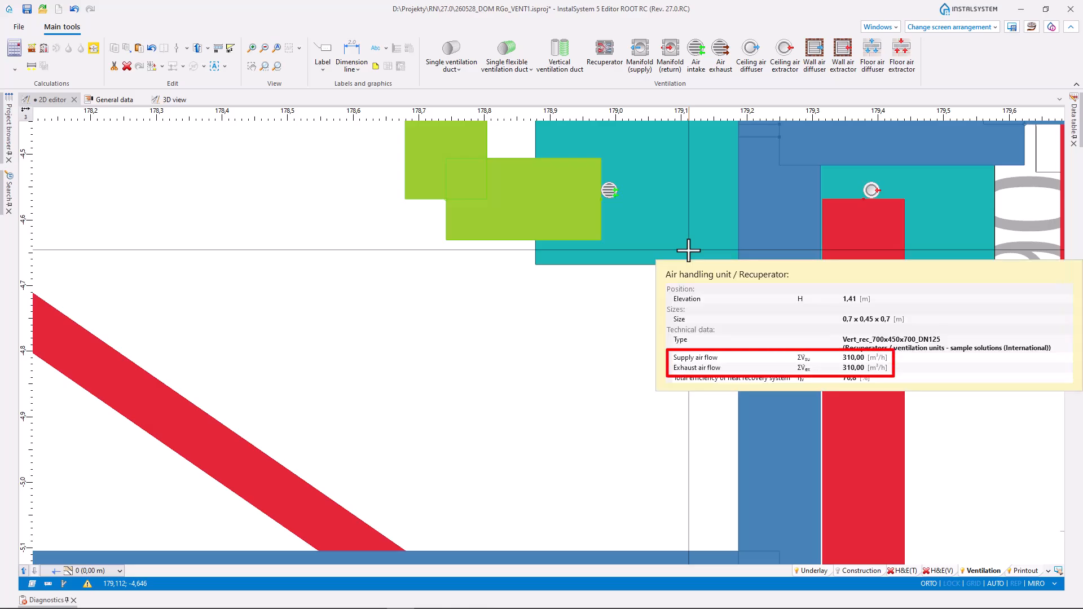
- Inspect the calculated data of the wall air exhaust and the wall air intake on the outer wall of room 1.4
scroll(685, 259, down, 5)
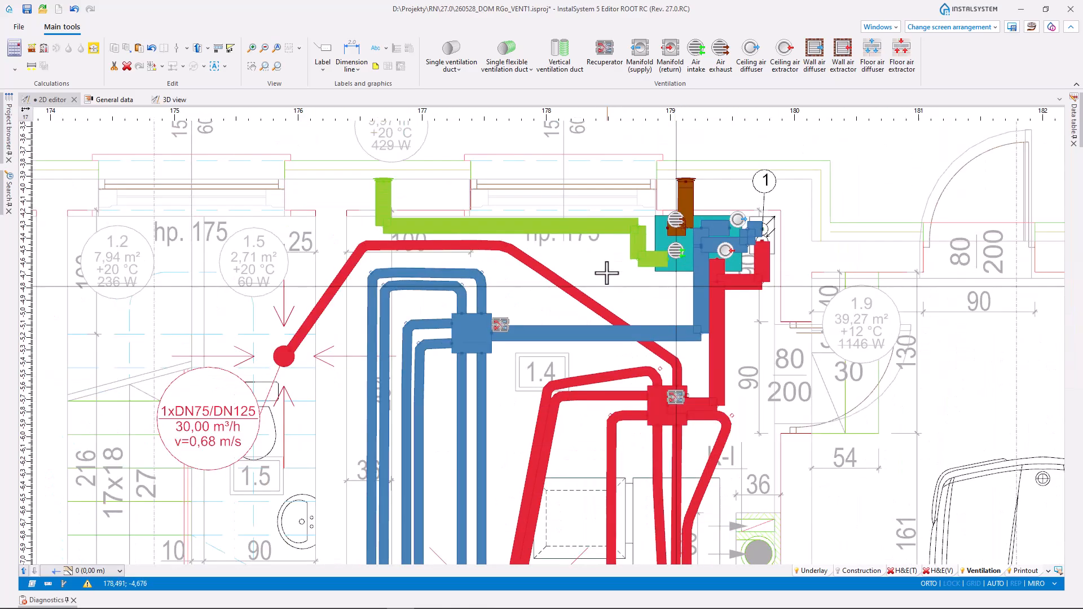
scroll(694, 333, up, 6)
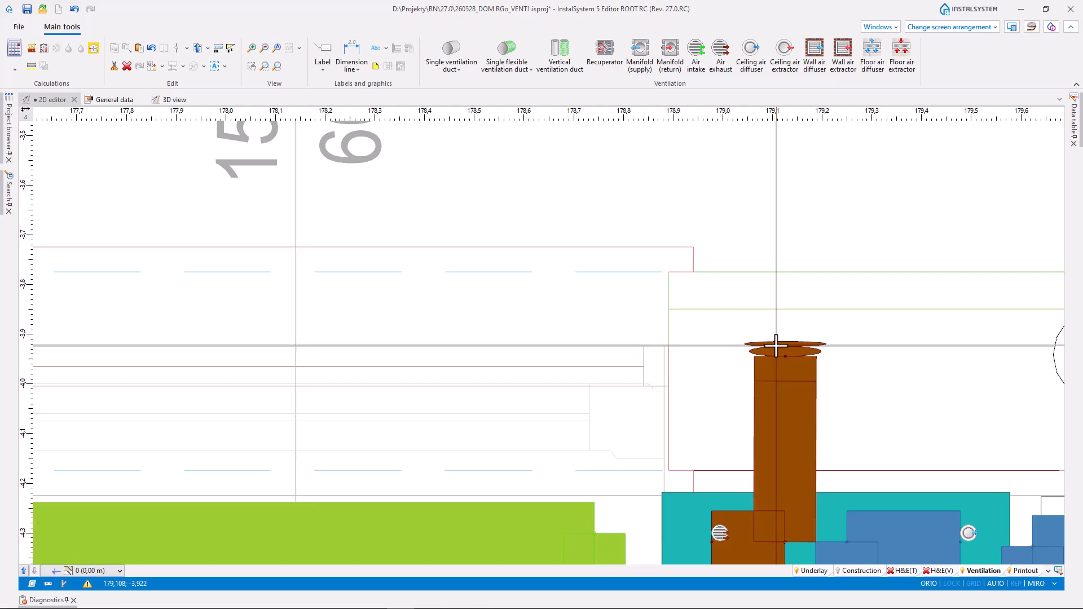
mouse_move(777, 345)
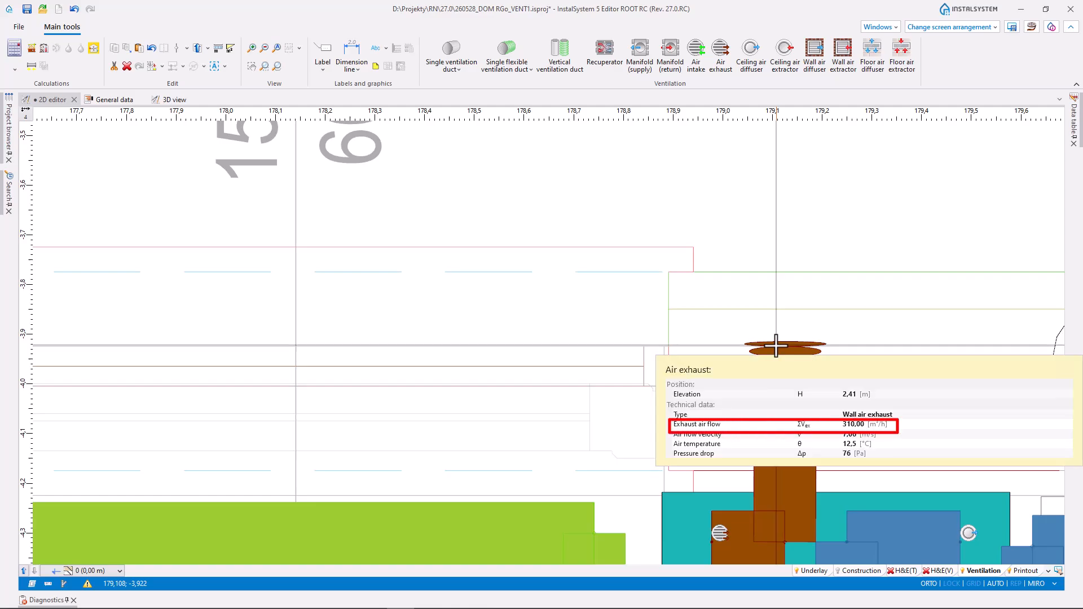
scroll(776, 345, down, 3)
middle_drag(273, 362, 414, 365)
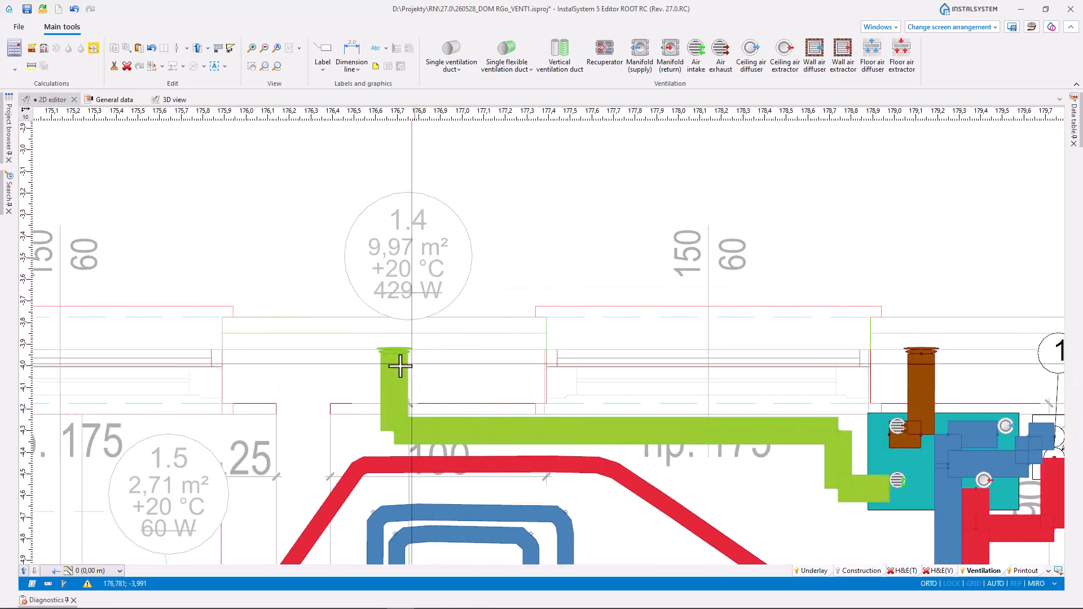
scroll(390, 366, up, 6)
mouse_move(406, 286)
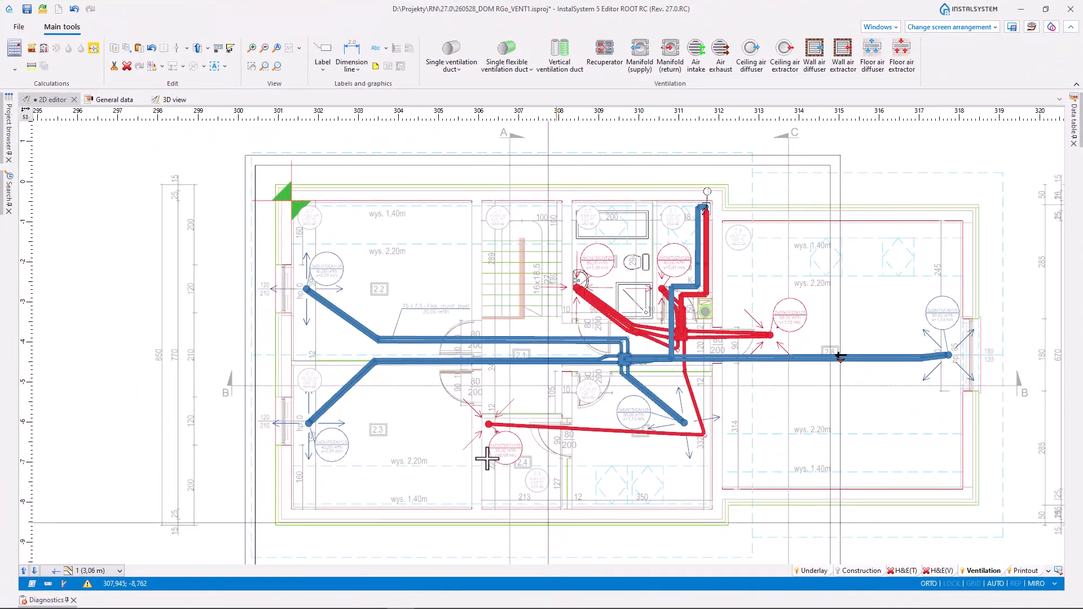
- Check the air temperature in the supply duct of room 2.3 and the exhaust duct of room 2.4 on storey 1
scroll(315, 435, up, 8)
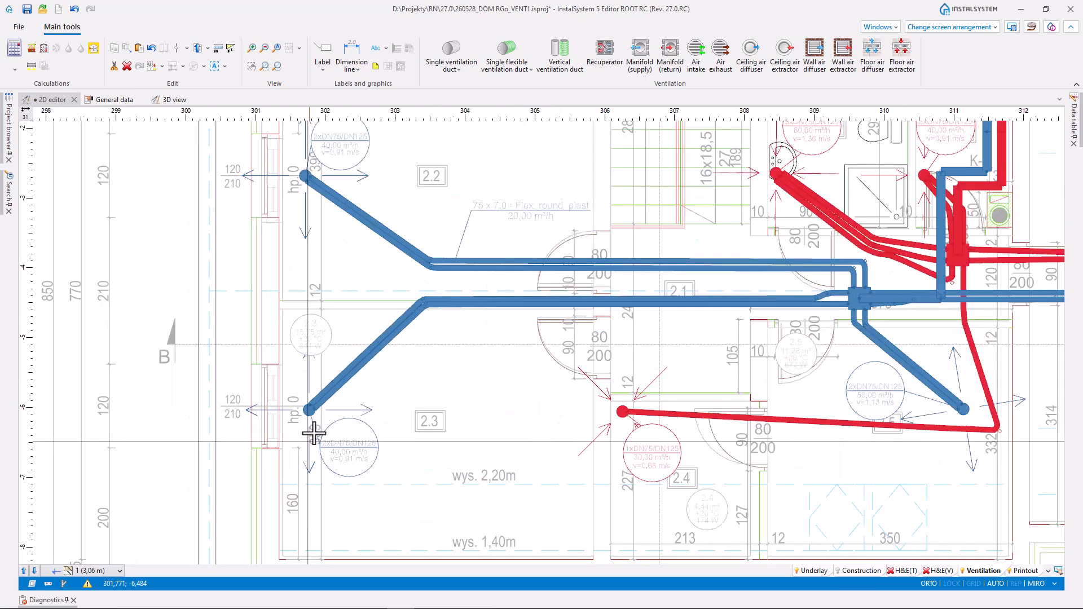
mouse_move(316, 353)
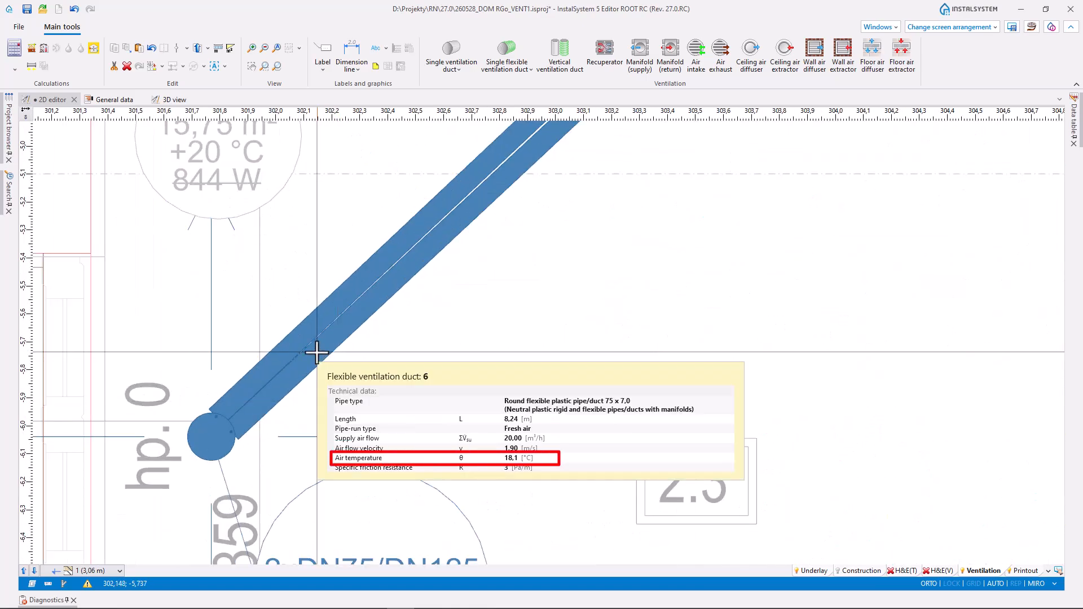
scroll(322, 359, down, 5)
middle_drag(716, 392, 524, 430)
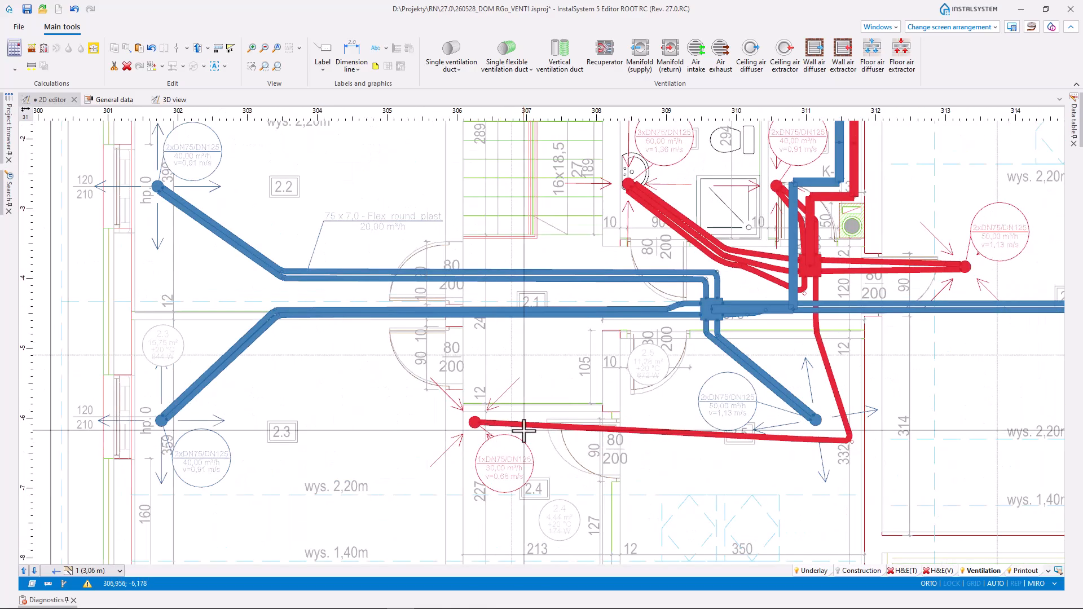
scroll(525, 430, up, 4)
mouse_move(525, 415)
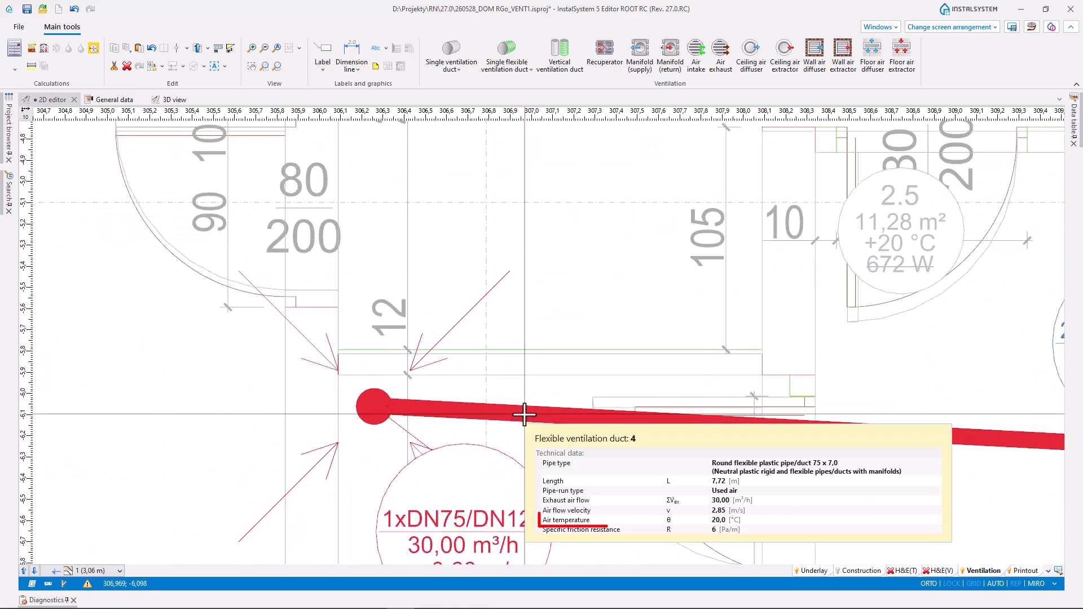
- Inspect the air flows and velocities of the ceiling extractors and exhaust ducts around the bathroom and storey 1 laundry area
scroll(525, 415, down, 5)
middle_drag(658, 353, 634, 453)
scroll(661, 342, up, 2)
scroll(663, 343, up, 4)
middle_drag(696, 319, 660, 363)
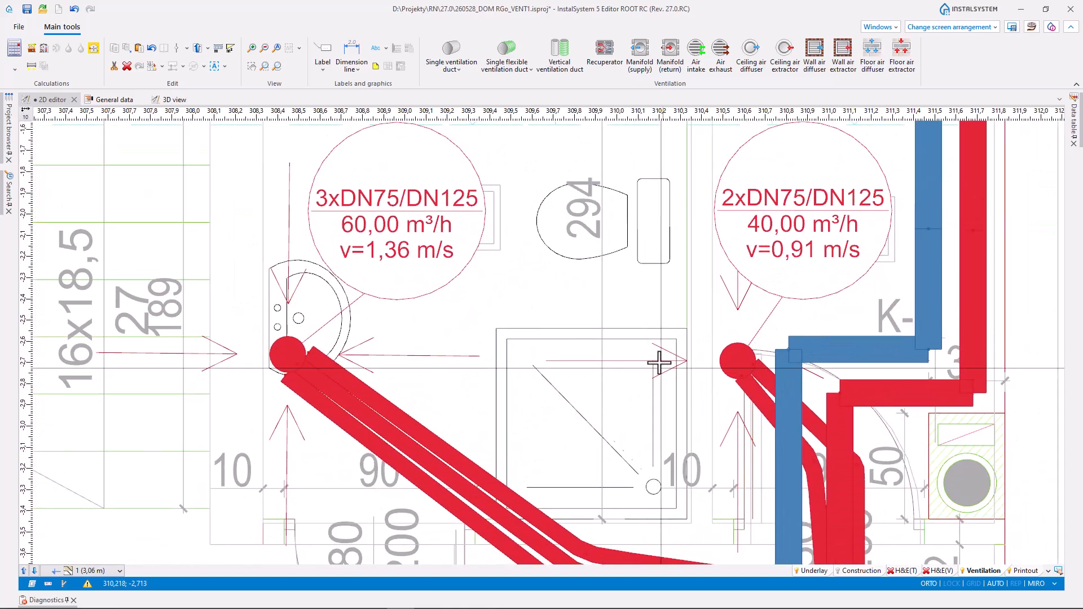
mouse_move(395, 413)
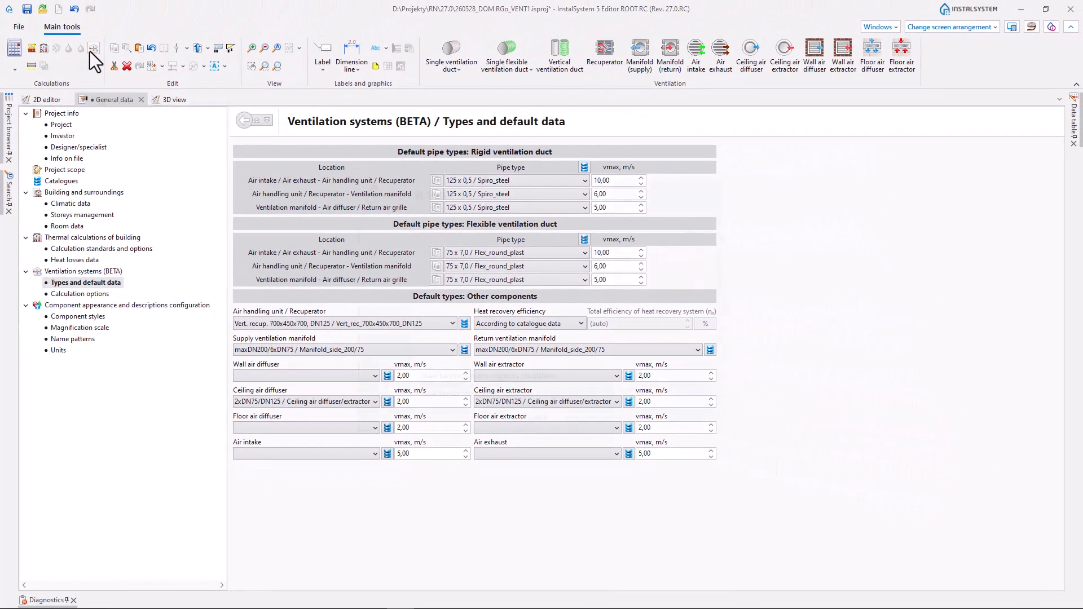
- Calculate the ventilation network and open the diagnostics for the 2D plan of storey 0
click(89, 52)
click(55, 100)
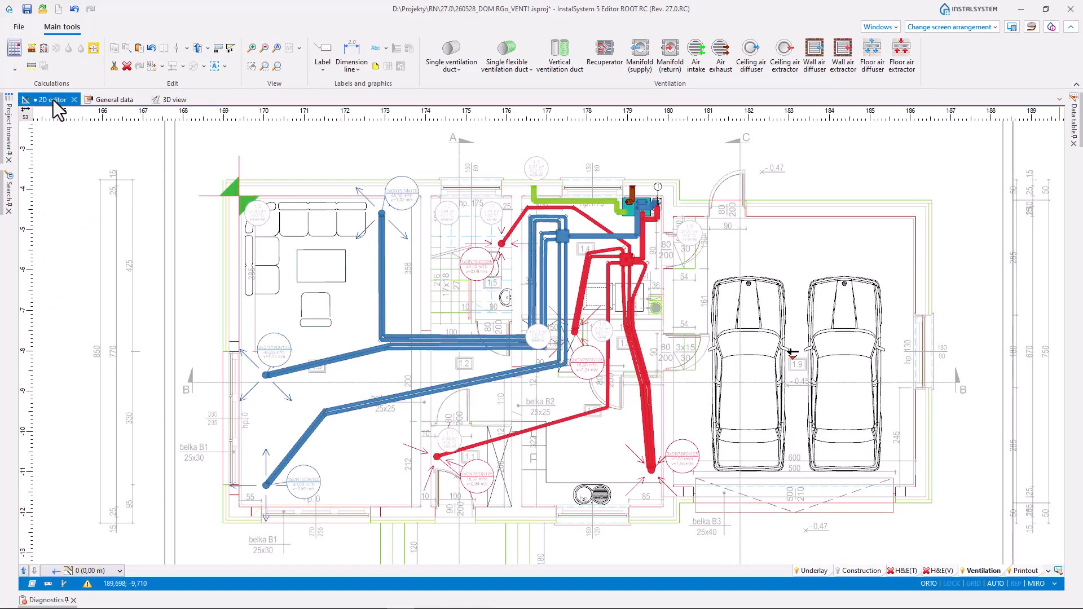
click(64, 601)
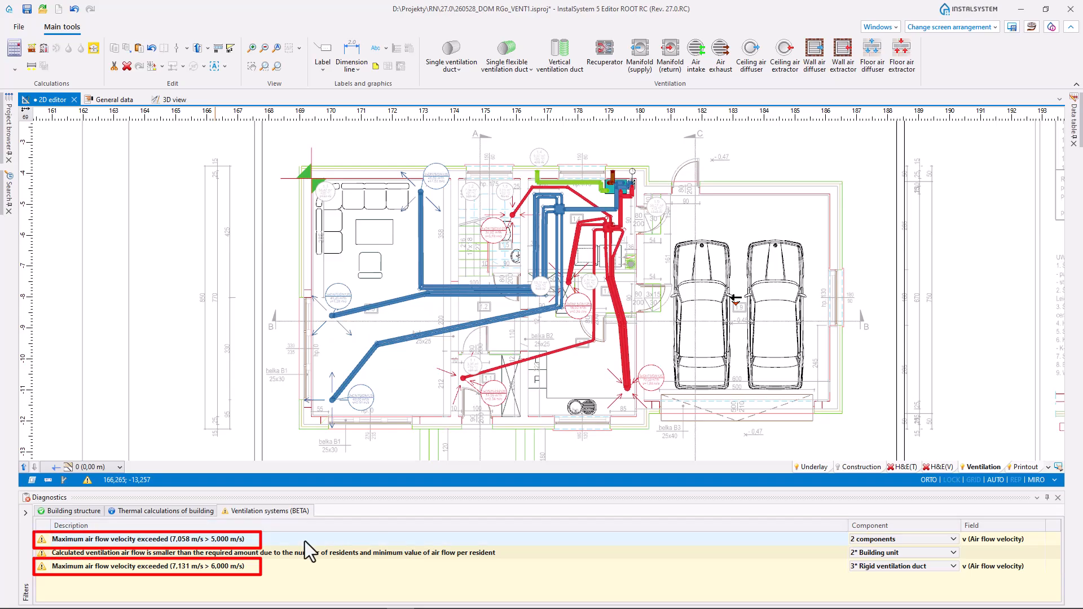
- Locate on the plan the air exhaust and air intake flagged for exceeding the 5,000 m/s maximum air flow velocity
click(906, 540)
click(953, 540)
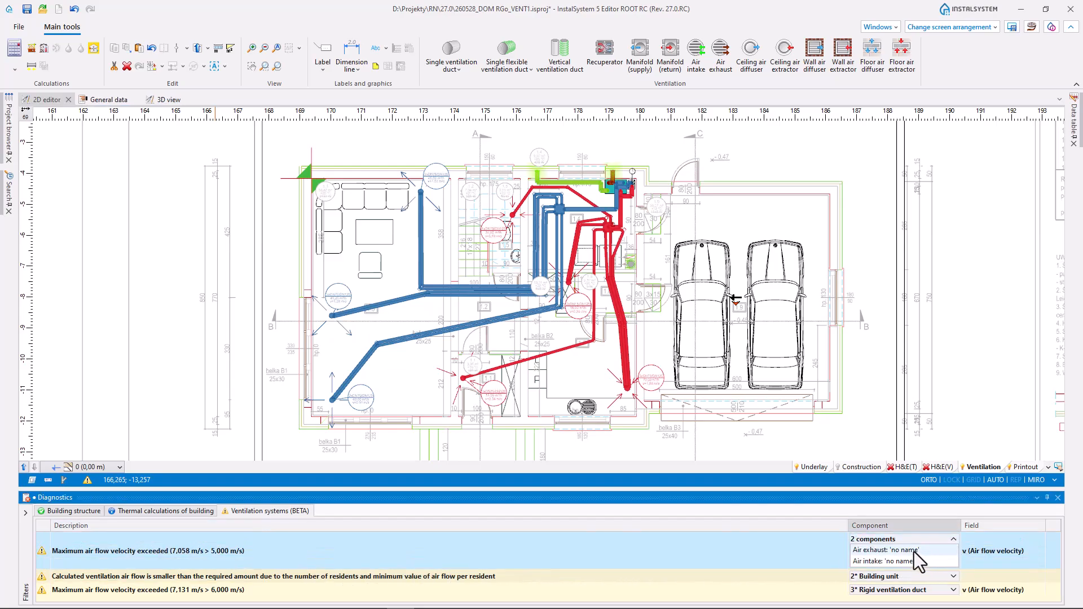
click(914, 552)
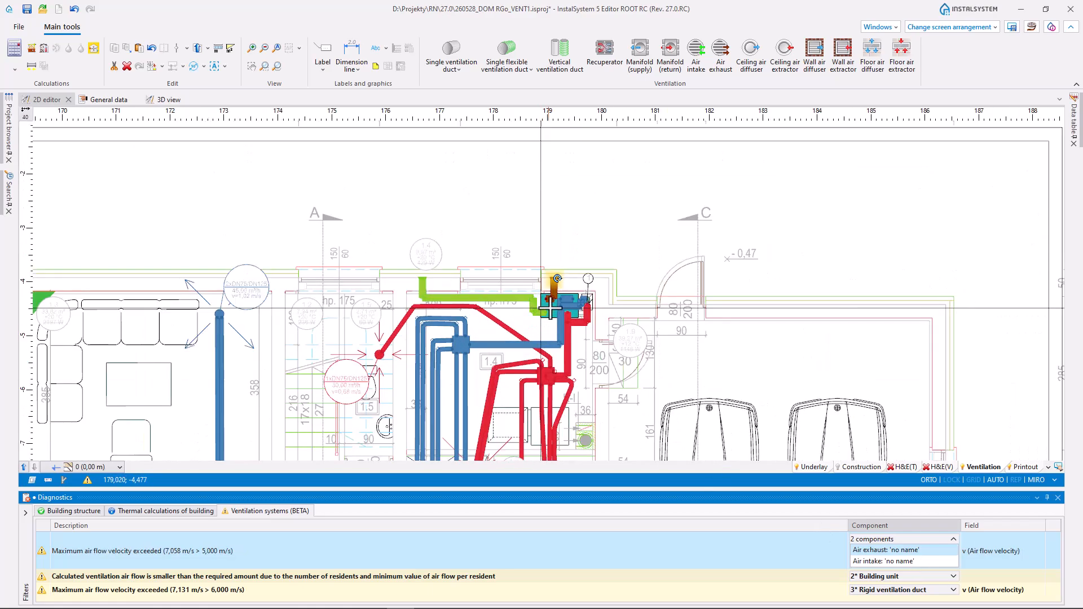
click(869, 562)
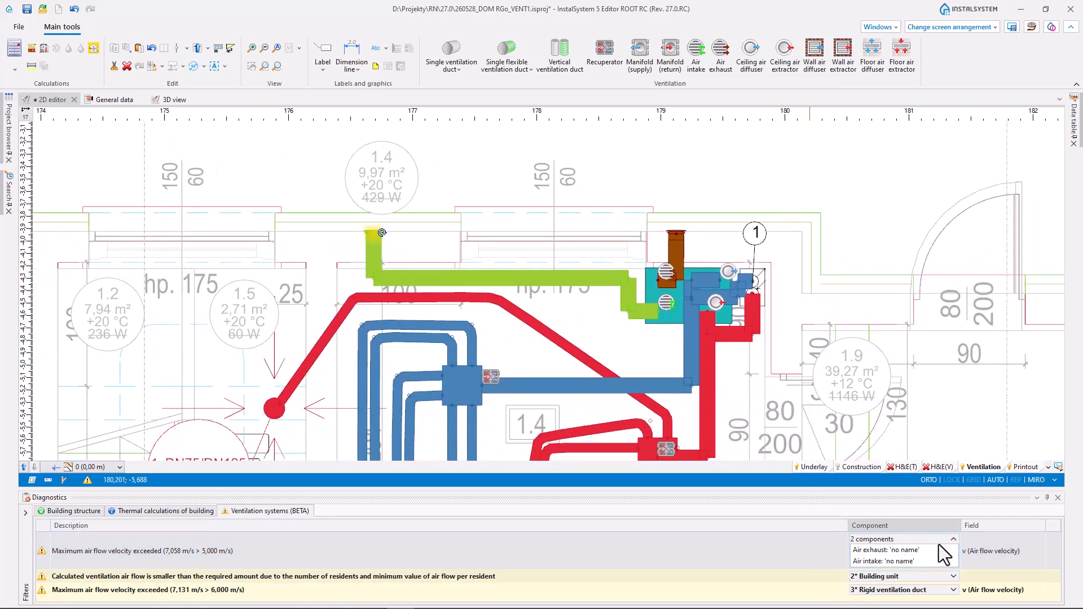
- Locate on the plan the rigid ventilation ducts flagged for exceeding the 6,000 m/s maximum air flow velocity
click(954, 539)
click(954, 567)
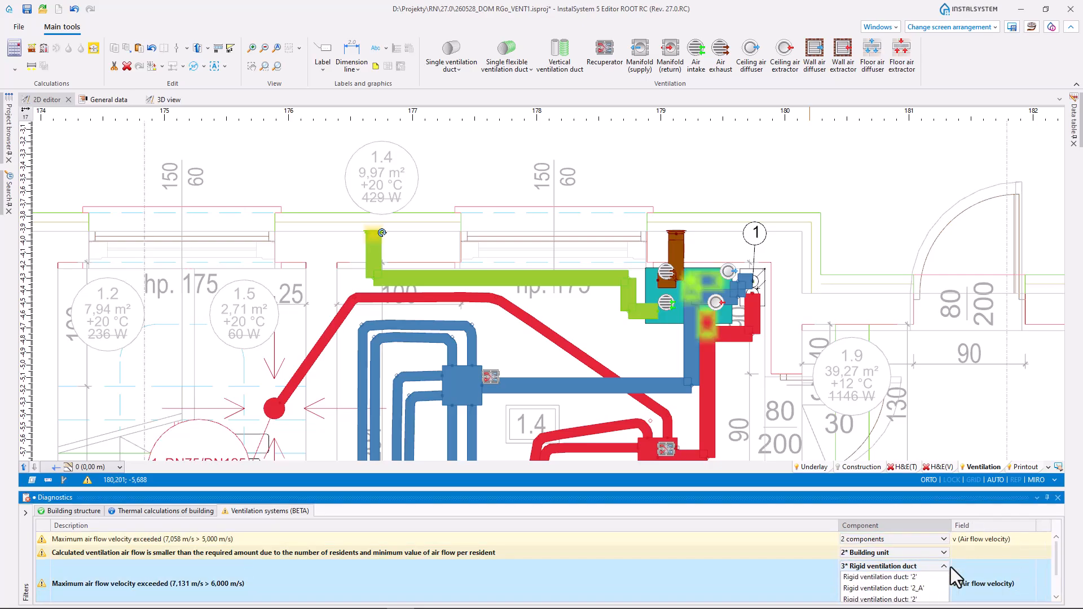
click(903, 588)
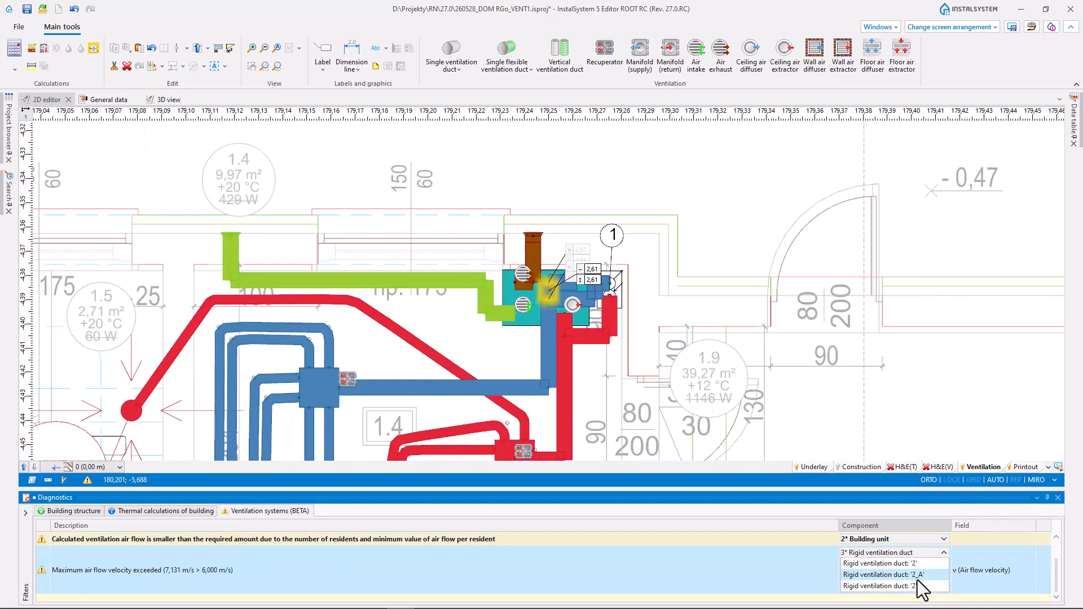
click(919, 587)
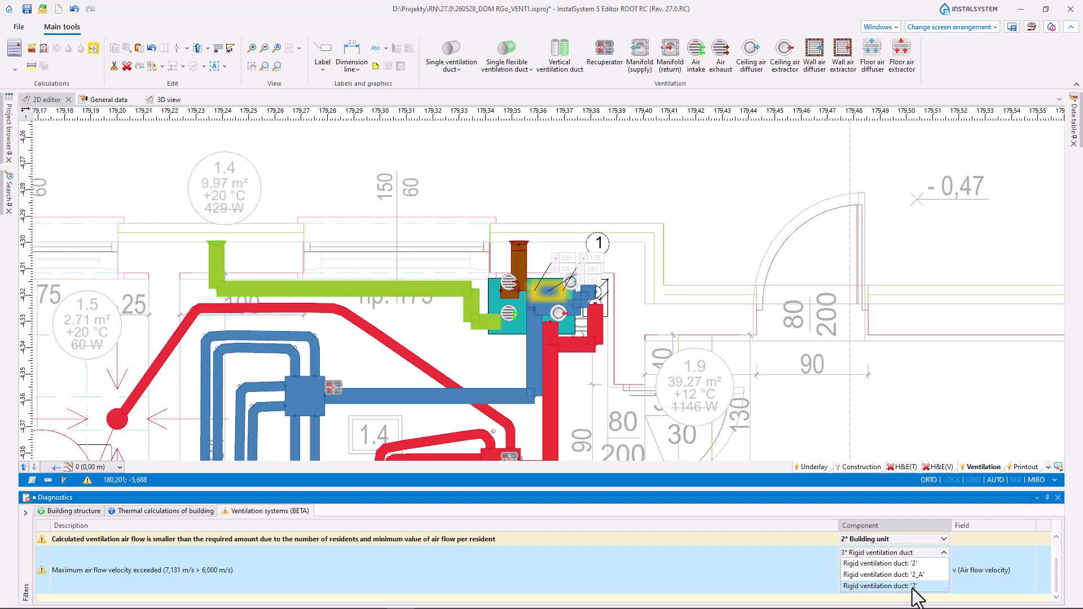
click(906, 564)
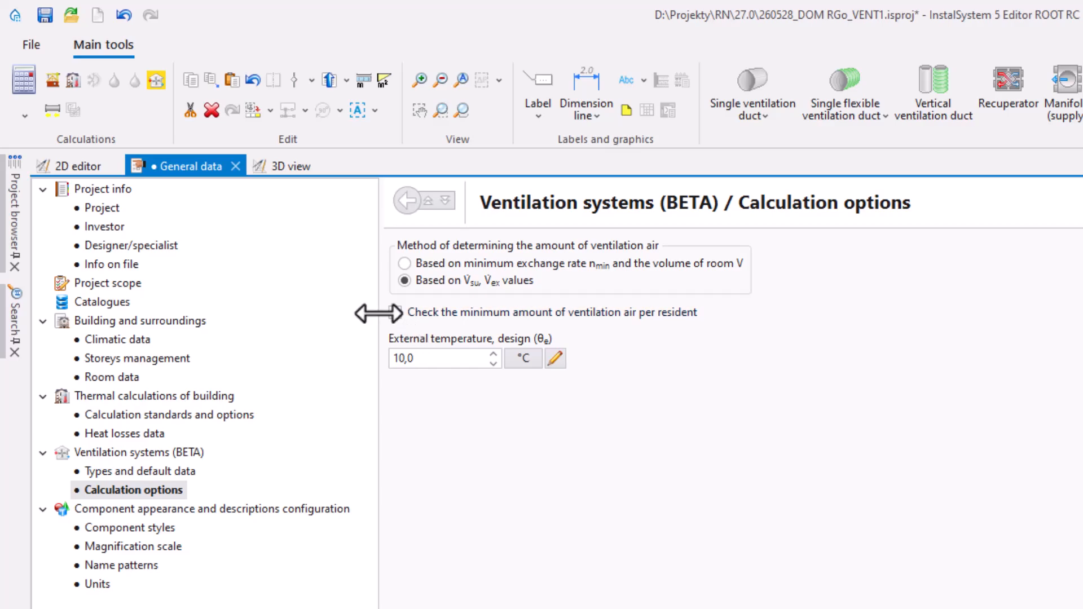
- Enable the check of minimum ventilation air per resident for 4 inhabitants, recalculate the ventilation and open the diagnostics
click(395, 312)
click(440, 361)
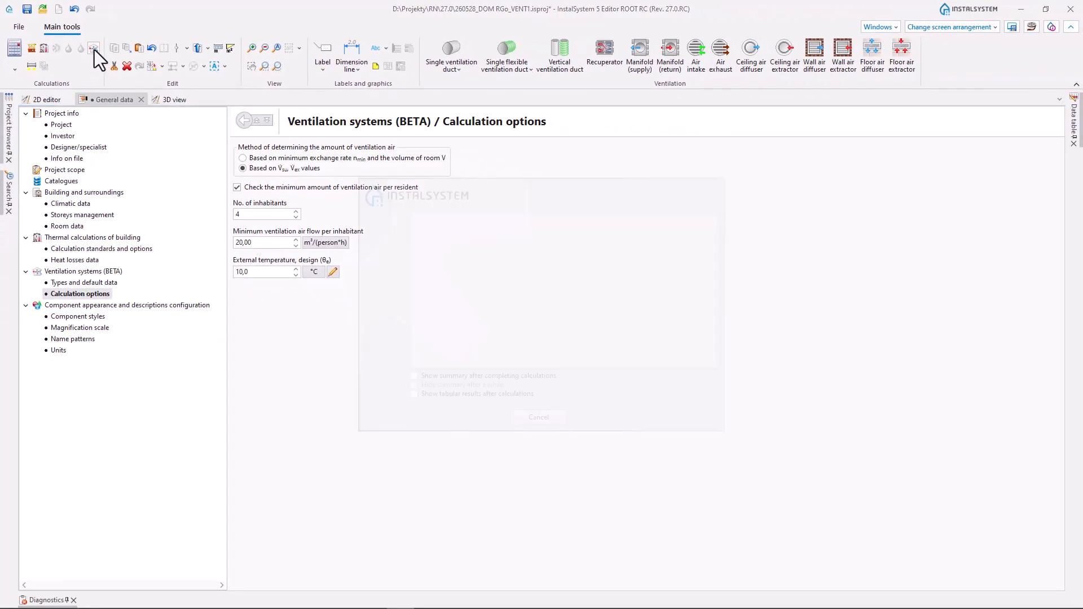
click(53, 101)
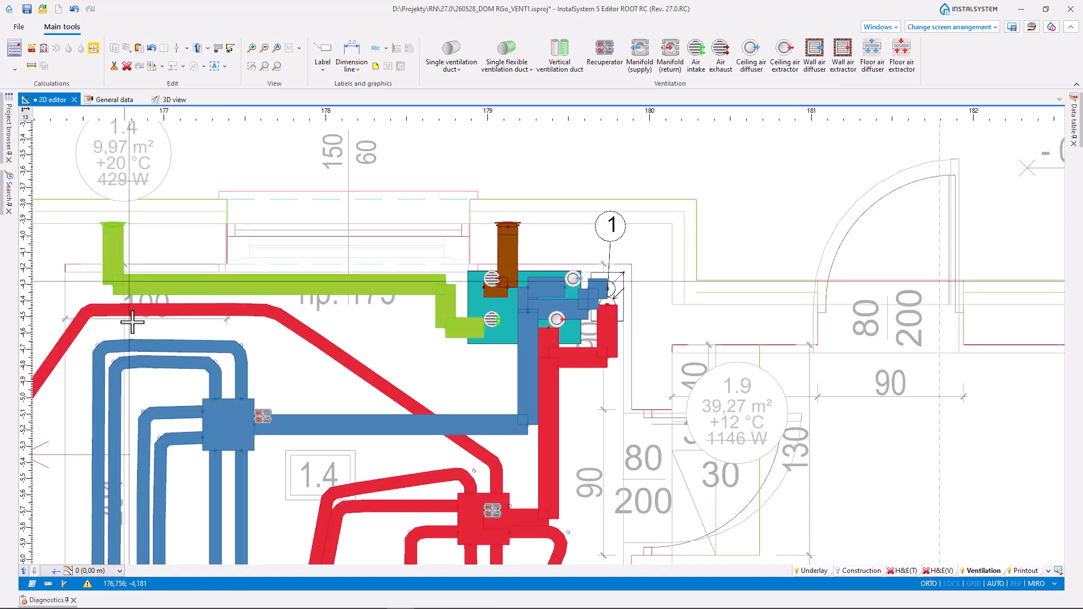
click(46, 600)
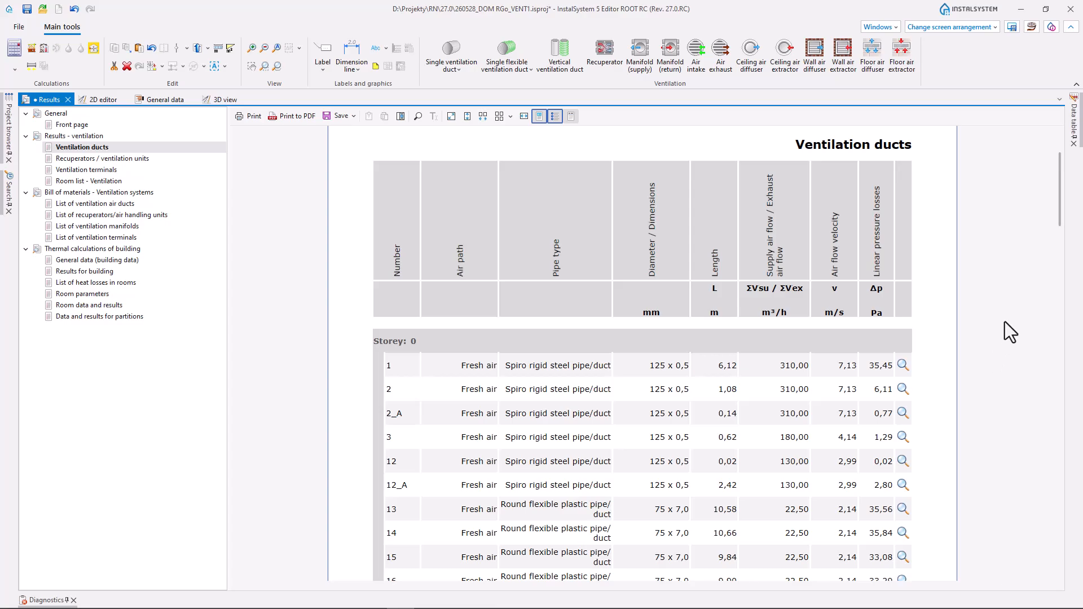
- Review the result tables for ventilation ducts and ventilation terminals, including their air flows and velocities
drag(1059, 223, 1060, 231)
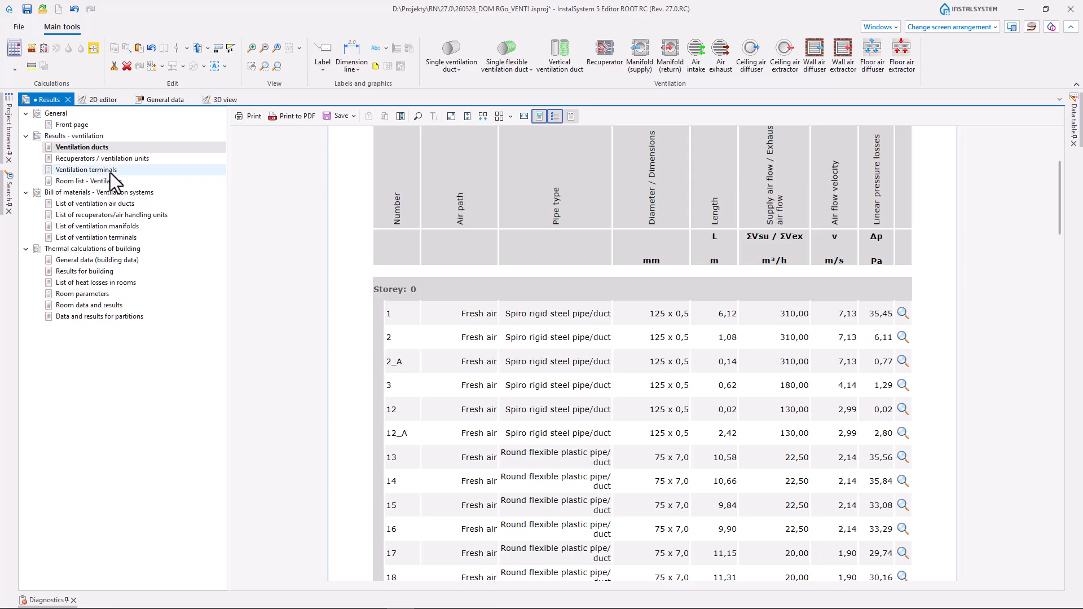
click(110, 171)
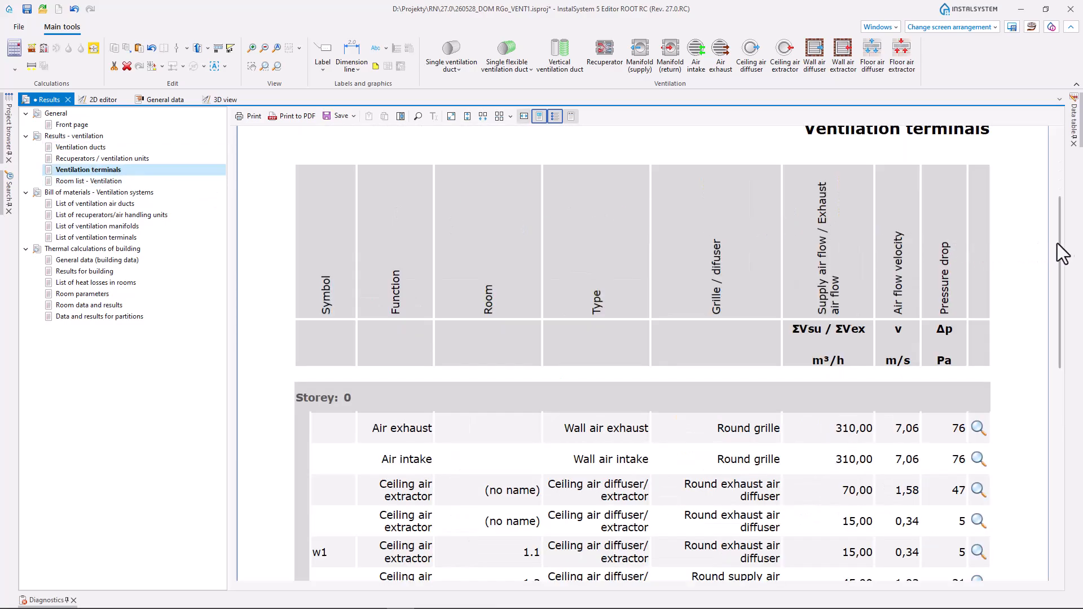
drag(1061, 247, 1060, 294)
scroll(1061, 259, down, 2)
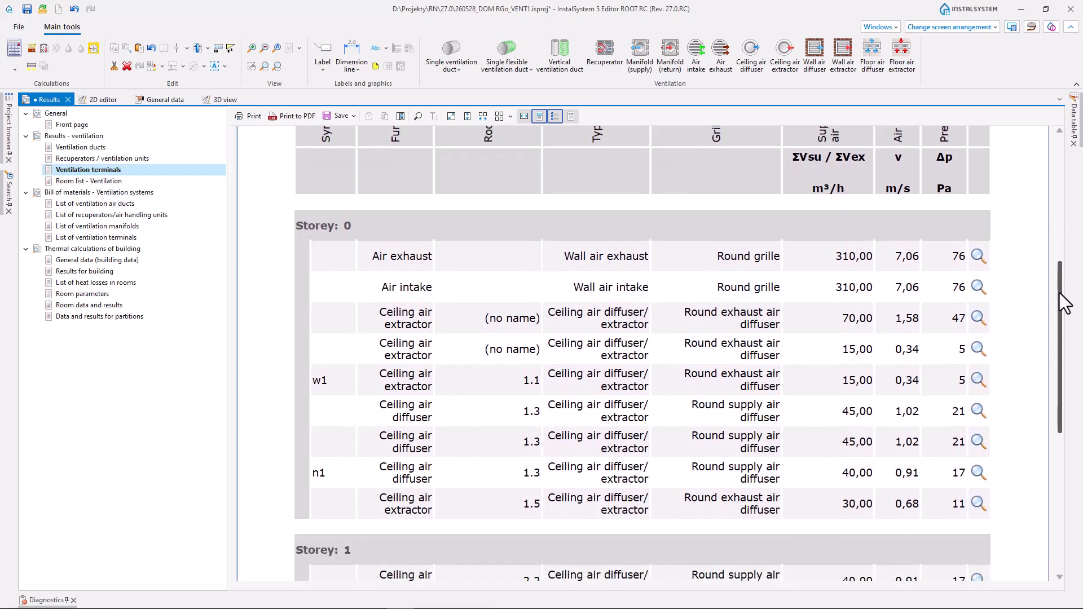
- Inspect the return manifold in room 1.4 on the 2D plan and the recuperator's calculated data in the 3D view
click(103, 103)
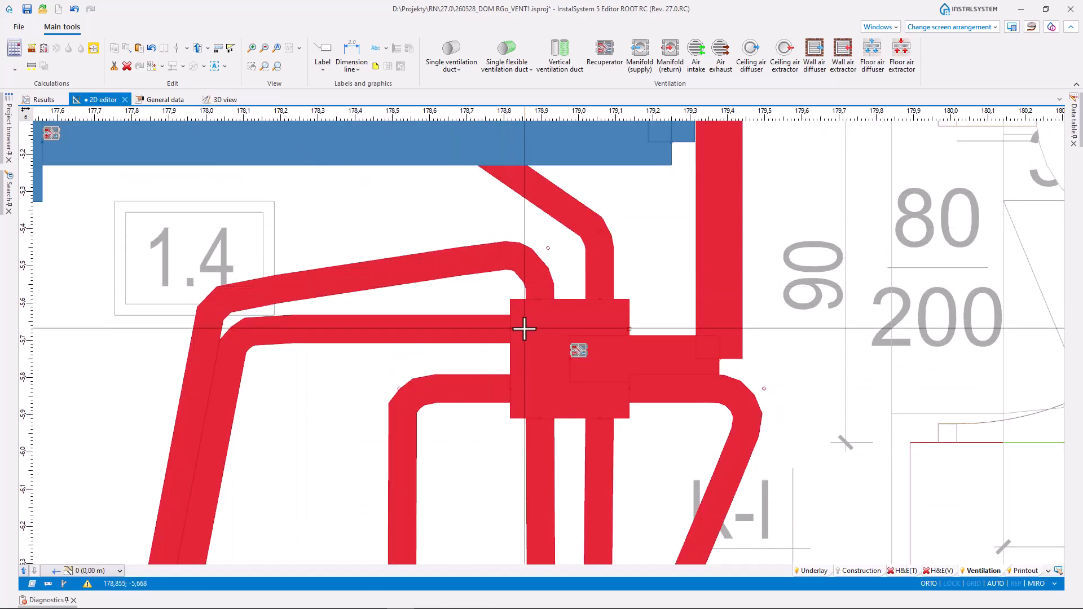
mouse_move(524, 328)
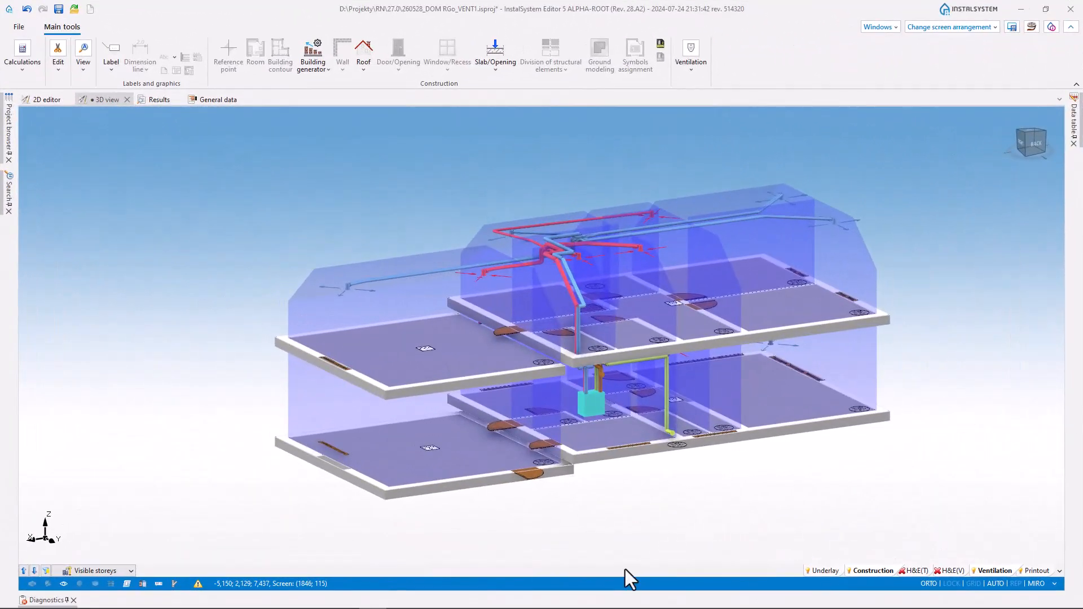
scroll(600, 491, up, 6)
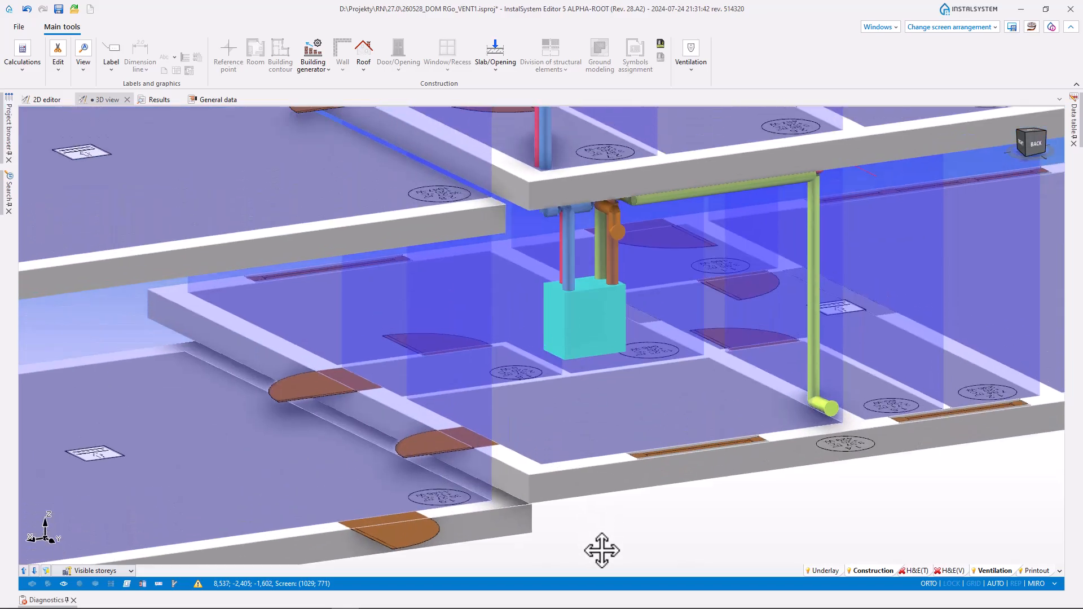
middle_drag(602, 551, 605, 581)
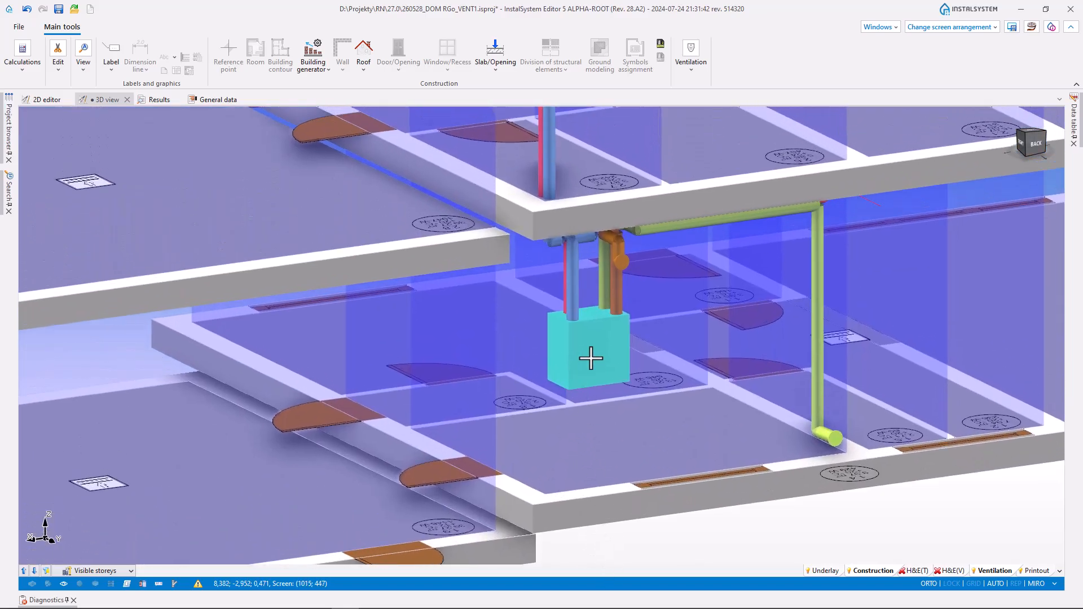
mouse_move(591, 358)
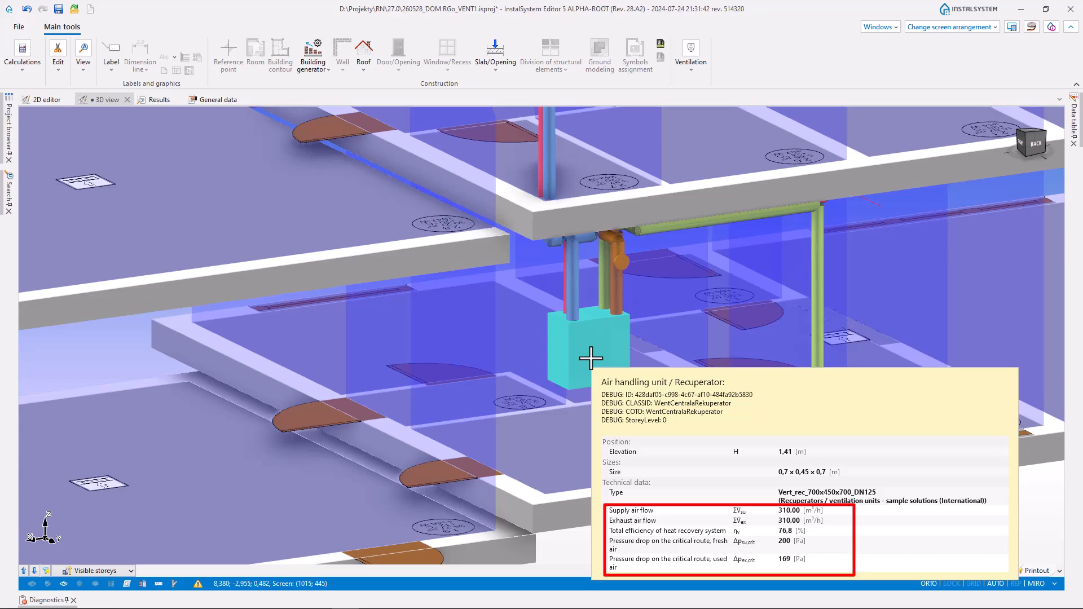
- Review the results table for recuperators and ventilation units
click(151, 104)
click(120, 159)
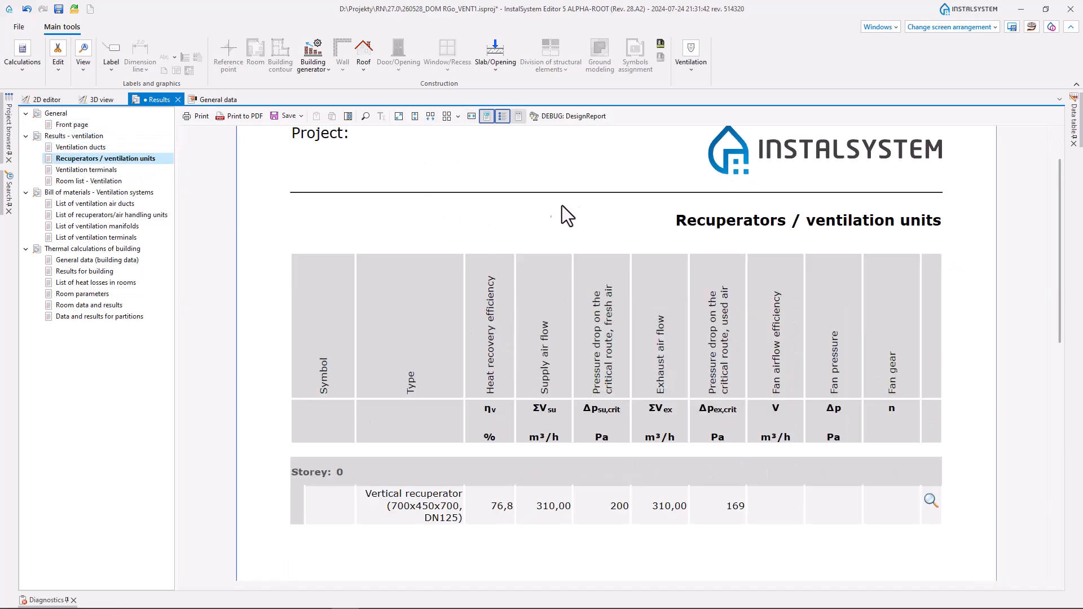
drag(1067, 278, 1065, 305)
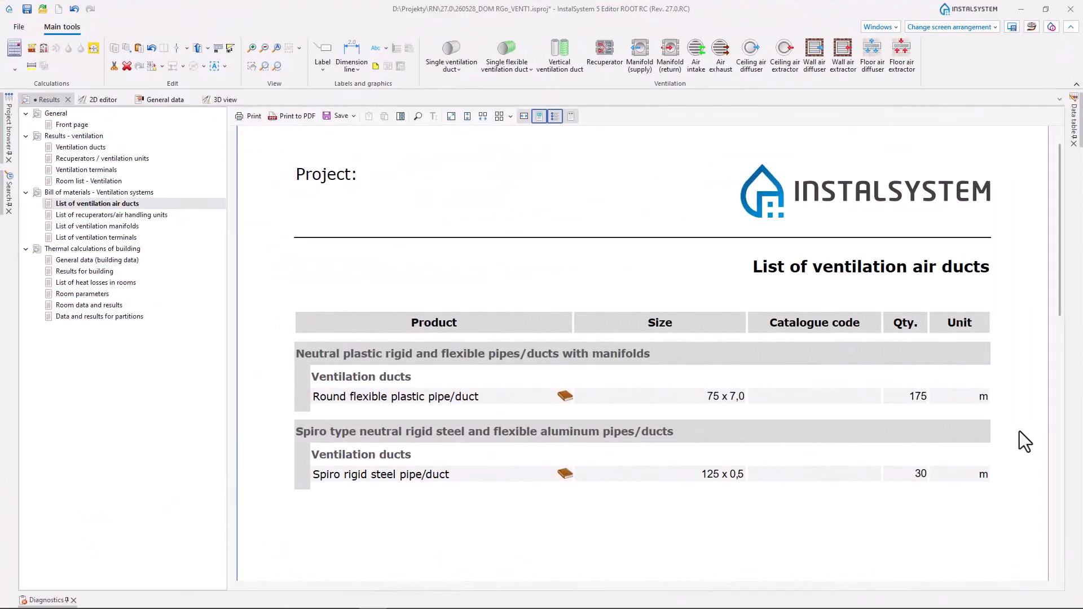
- Review the bill of materials lists for recuperators/air handling units, ventilation manifolds and ventilation terminals
click(200, 218)
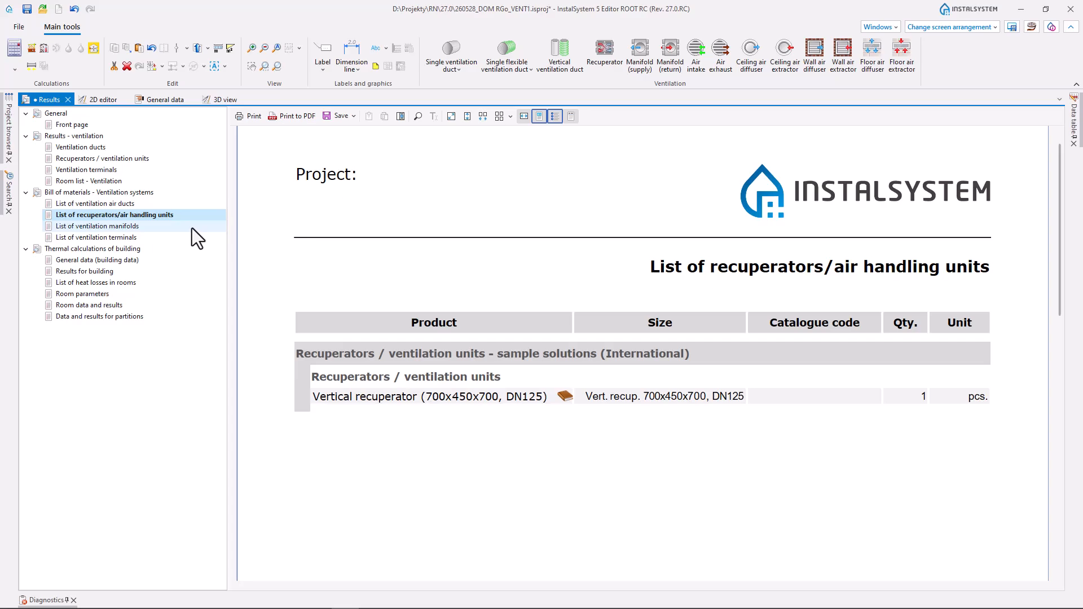
click(192, 228)
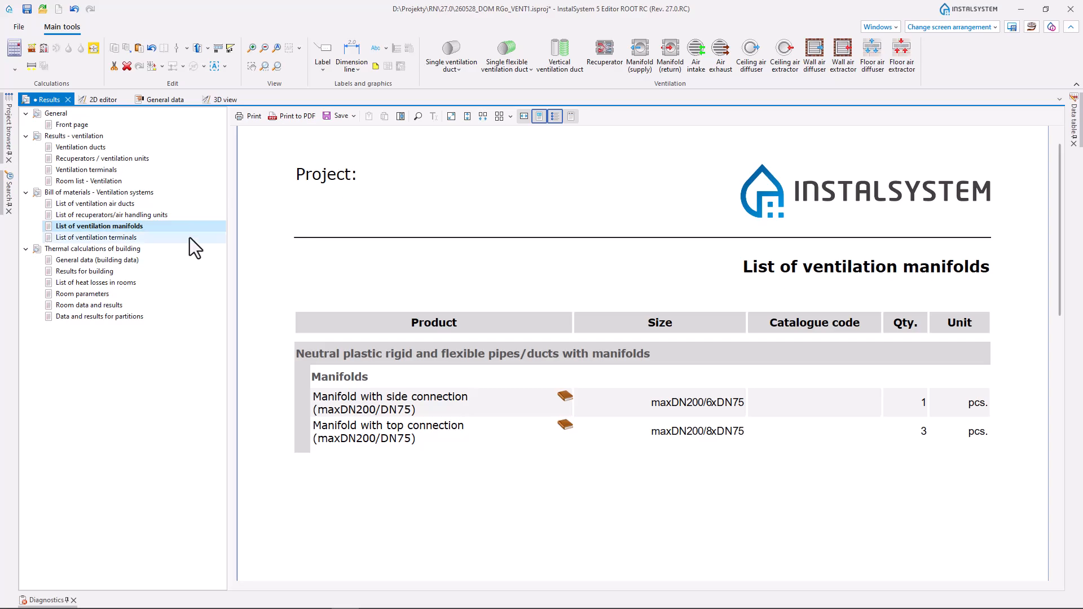
click(189, 238)
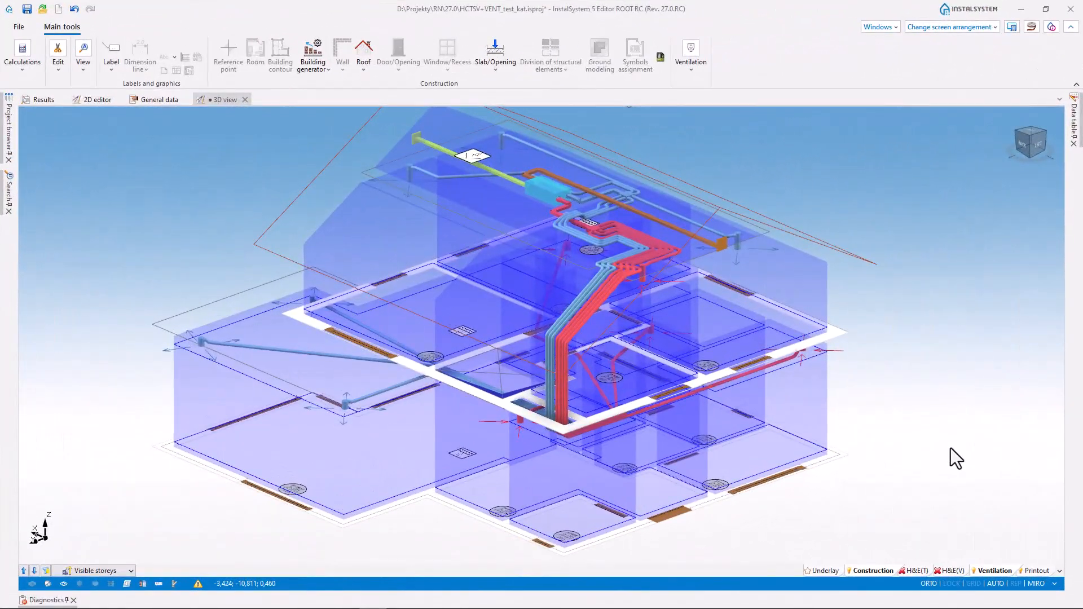
middle_drag(950, 448, 677, 441)
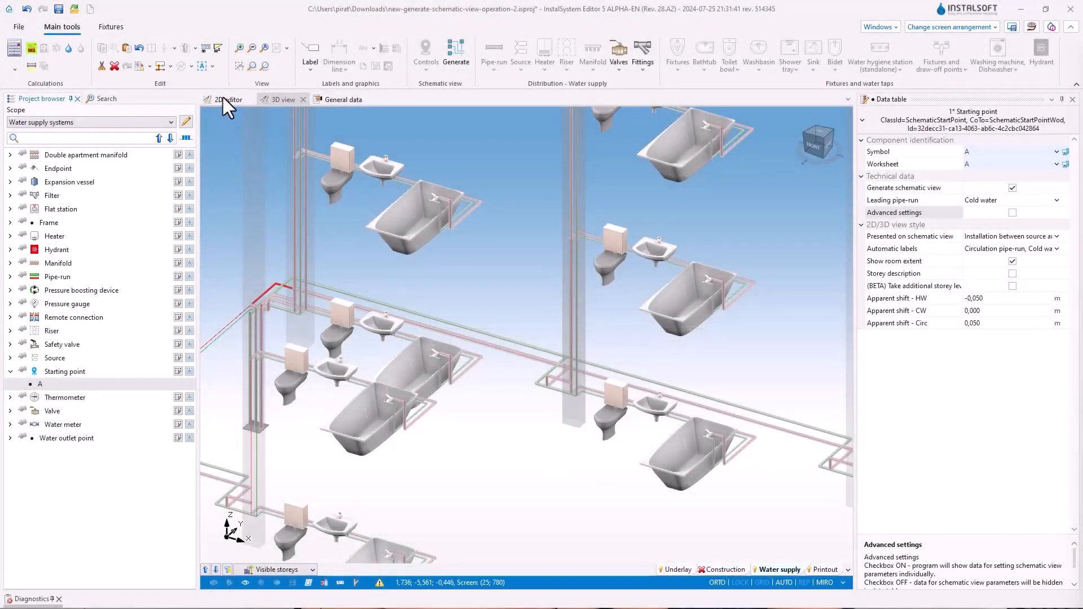
- Review water supply schematic A in the 2D editor and regenerate the schematic view, showing it in full
click(226, 100)
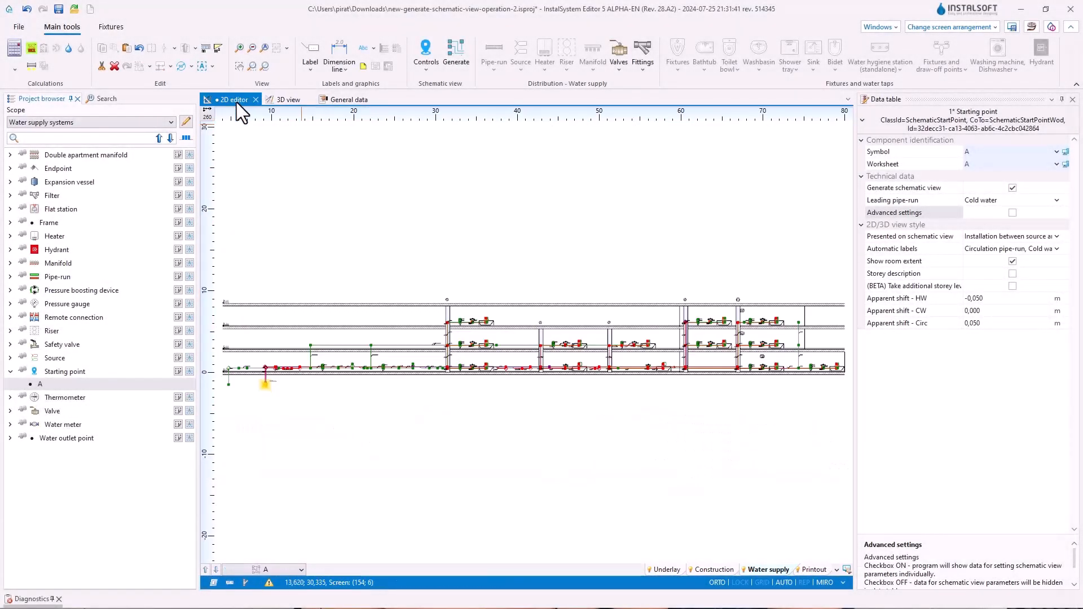
scroll(643, 291, up, 6)
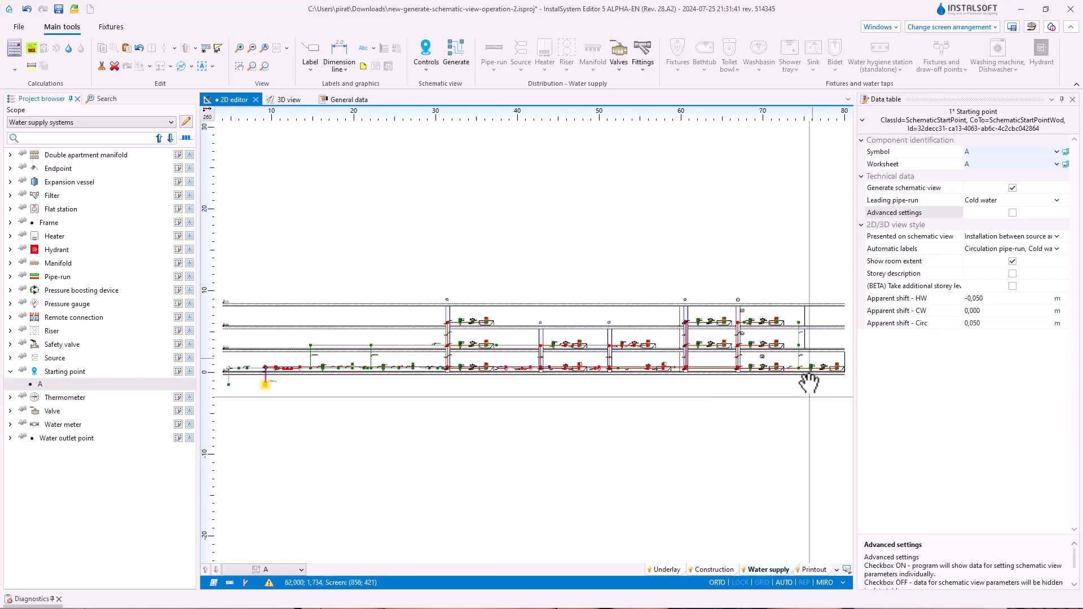
middle_drag(649, 311, 460, 302)
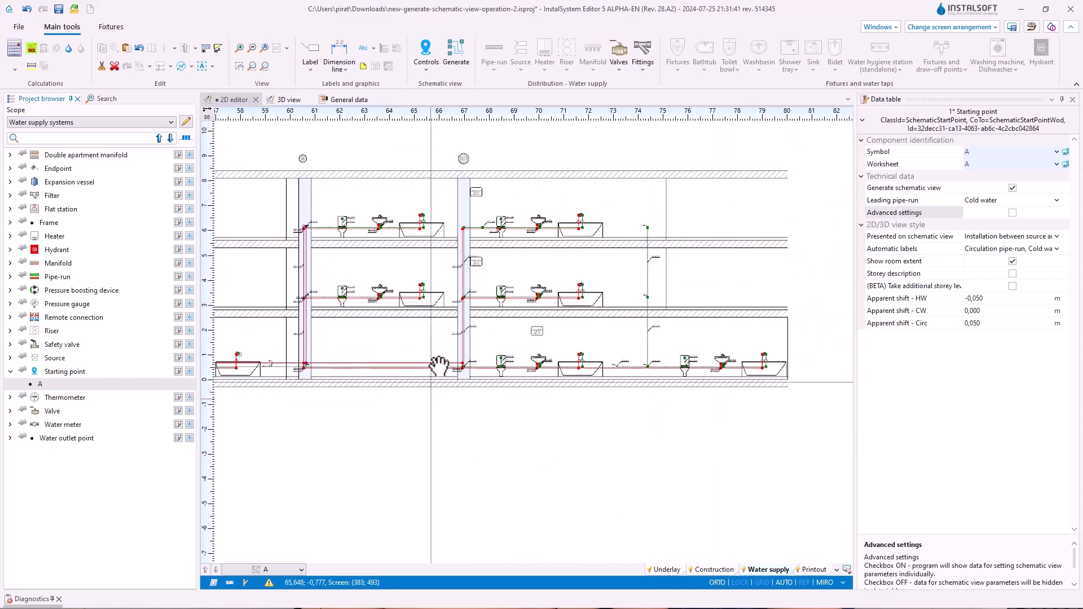
scroll(485, 339, down, 6)
middle_drag(304, 310, 664, 299)
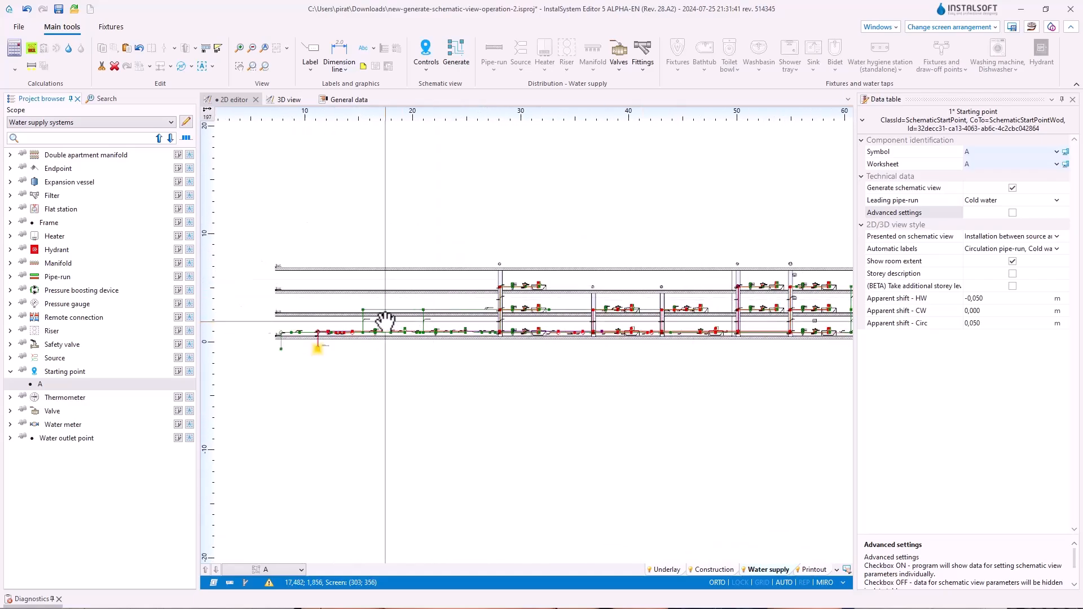
scroll(382, 316, up, 4)
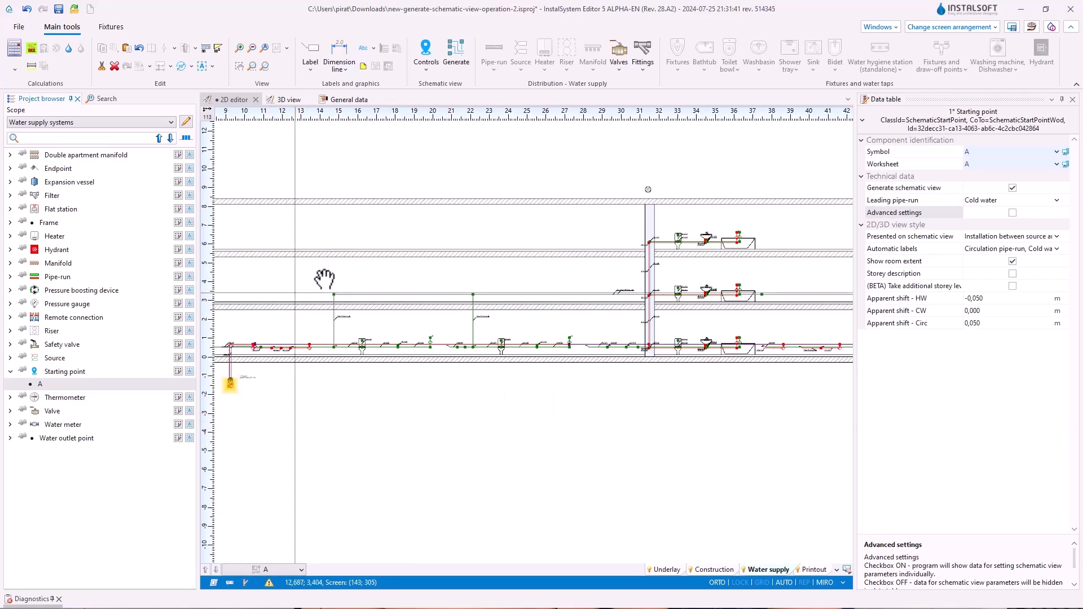
click(451, 54)
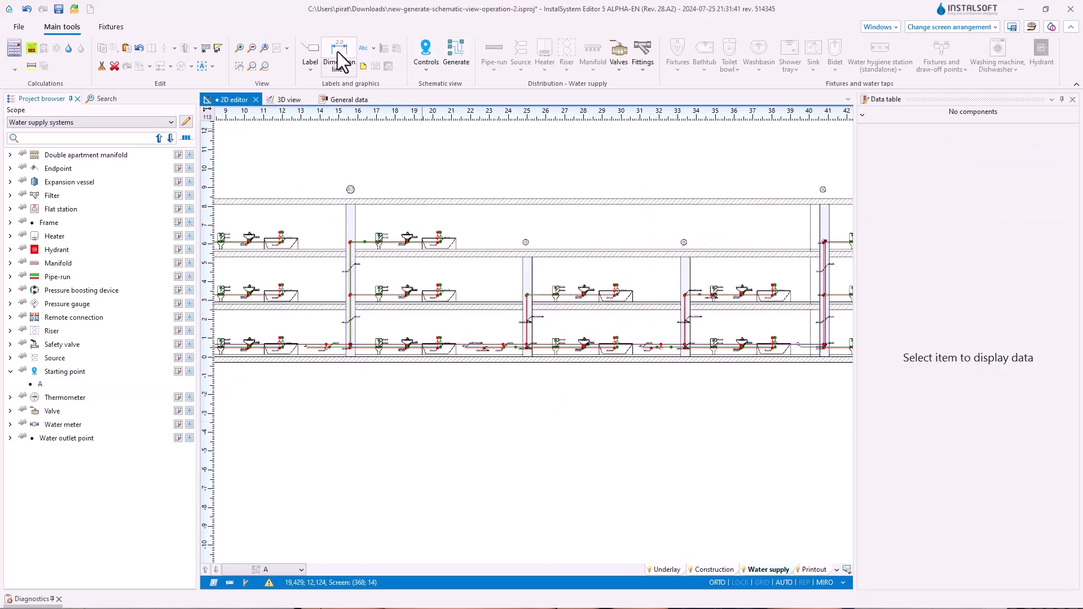
click(262, 49)
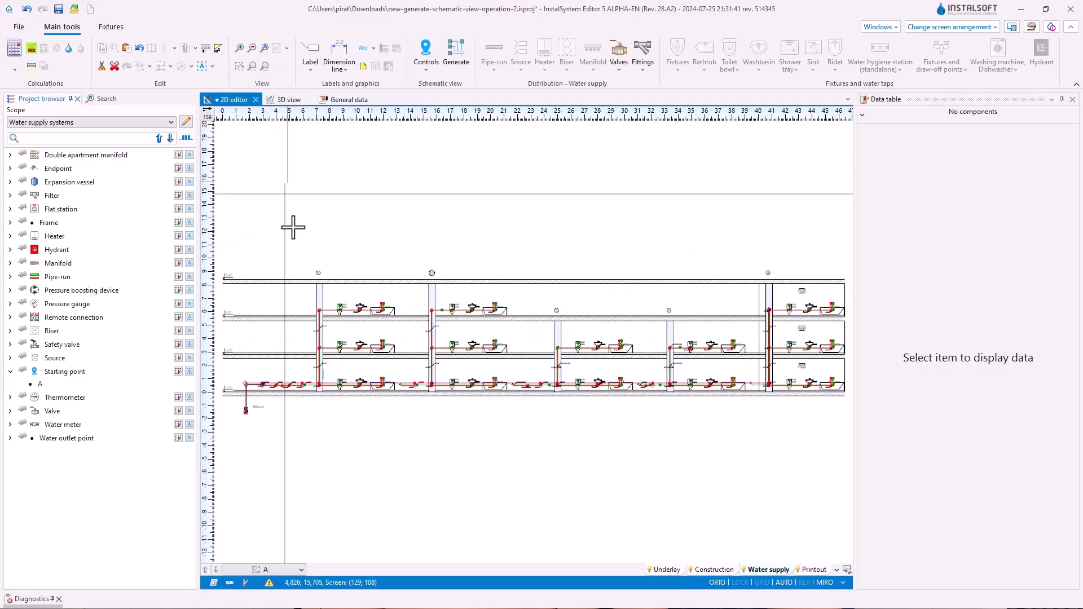
- Enable the advanced settings of water supply starting point A and go to its installation behind riser altogether option
click(239, 66)
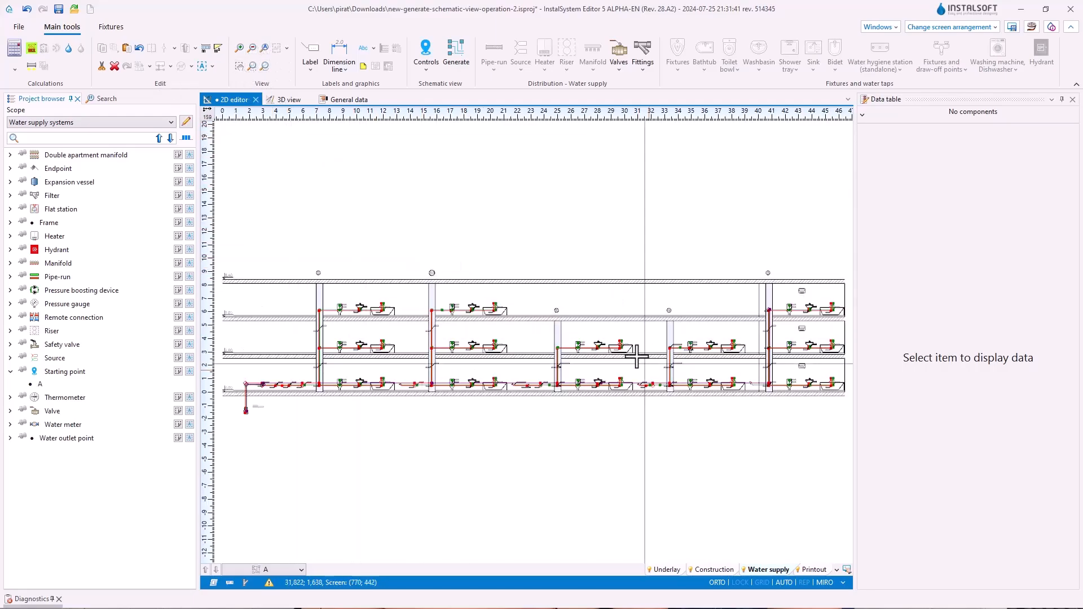
drag(597, 342, 501, 339)
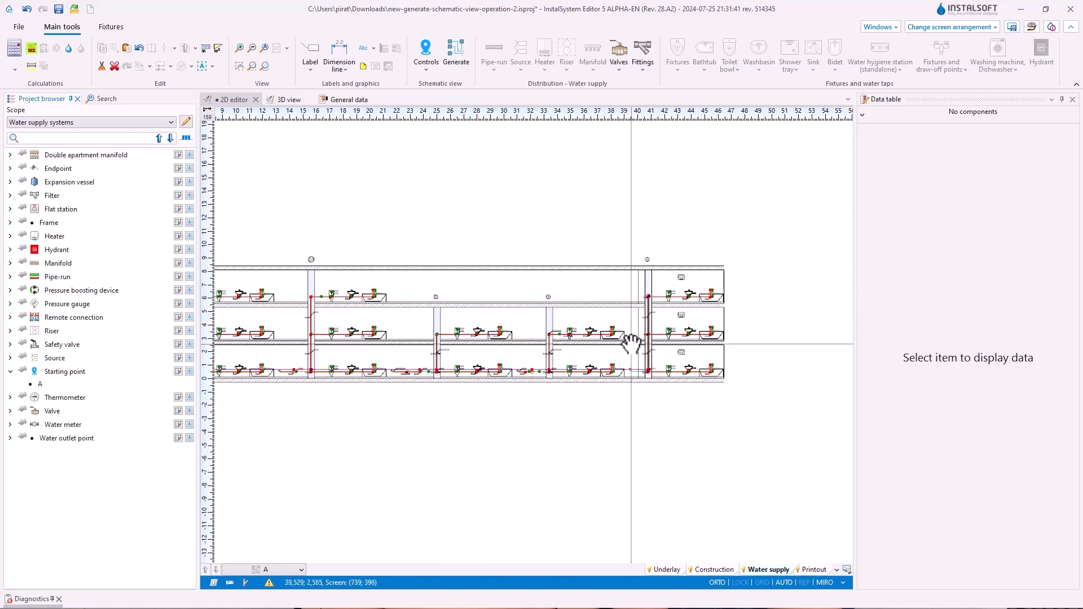
scroll(678, 341, up, 5)
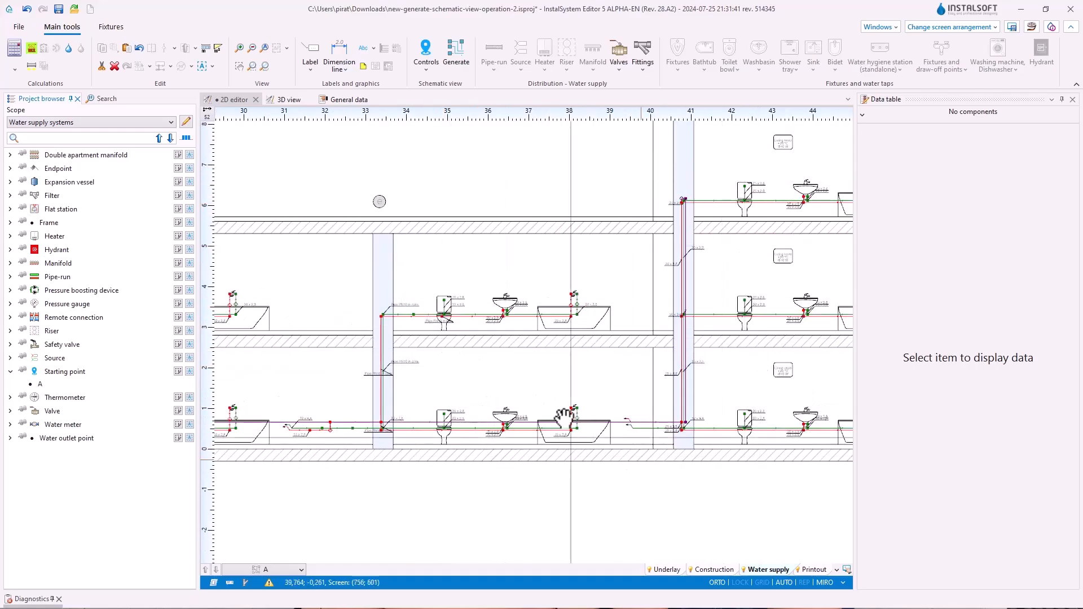
double_click(50, 384)
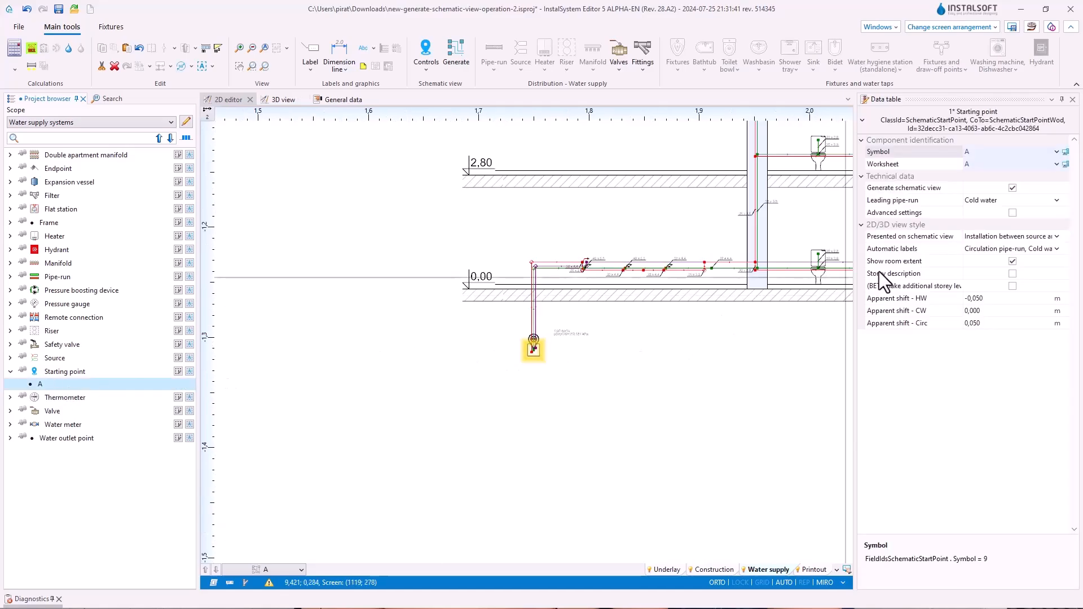
click(1013, 212)
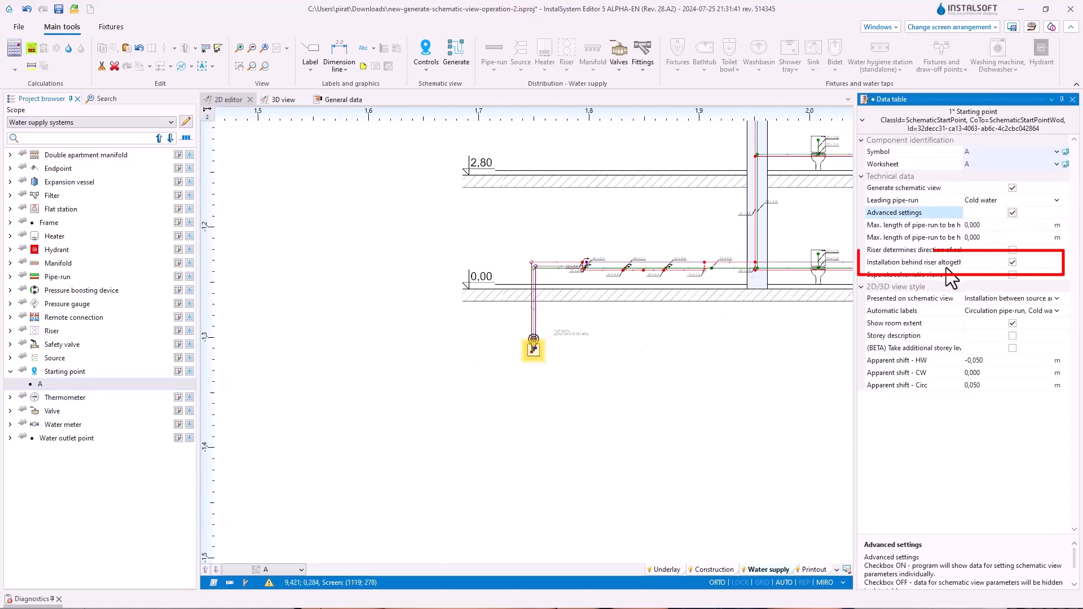
click(947, 263)
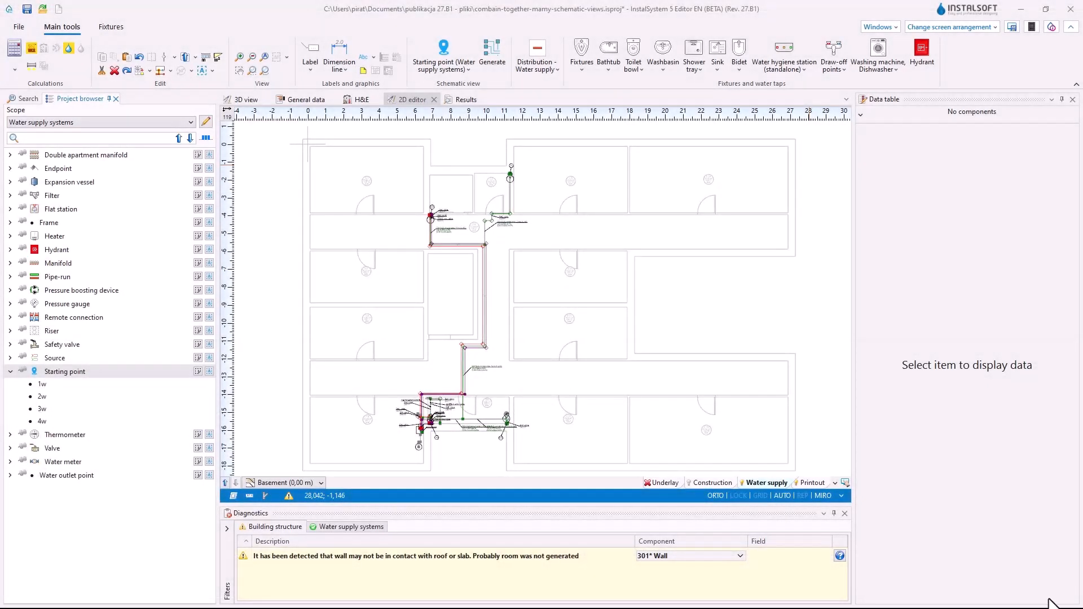
- Select all water supply starting points and review schematic views 1w and 2w on their separate worksheets
click(209, 373)
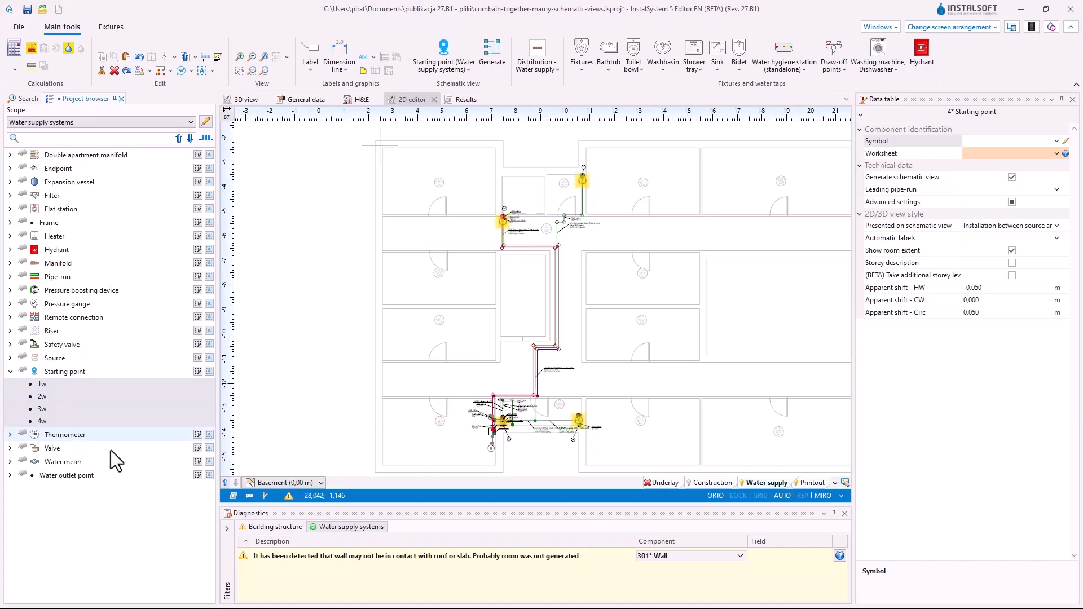
click(320, 485)
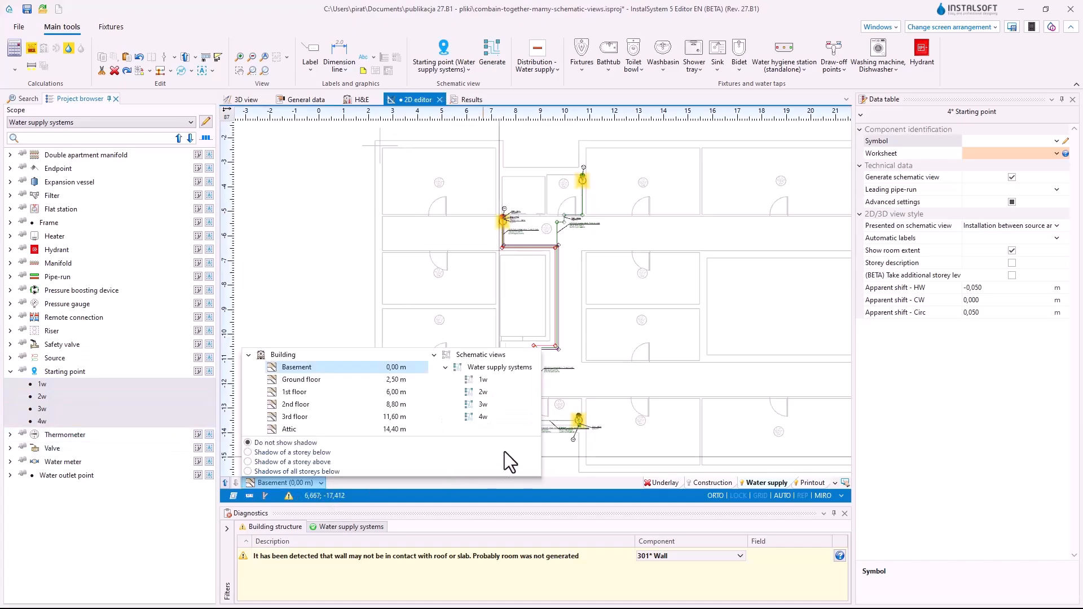
click(483, 380)
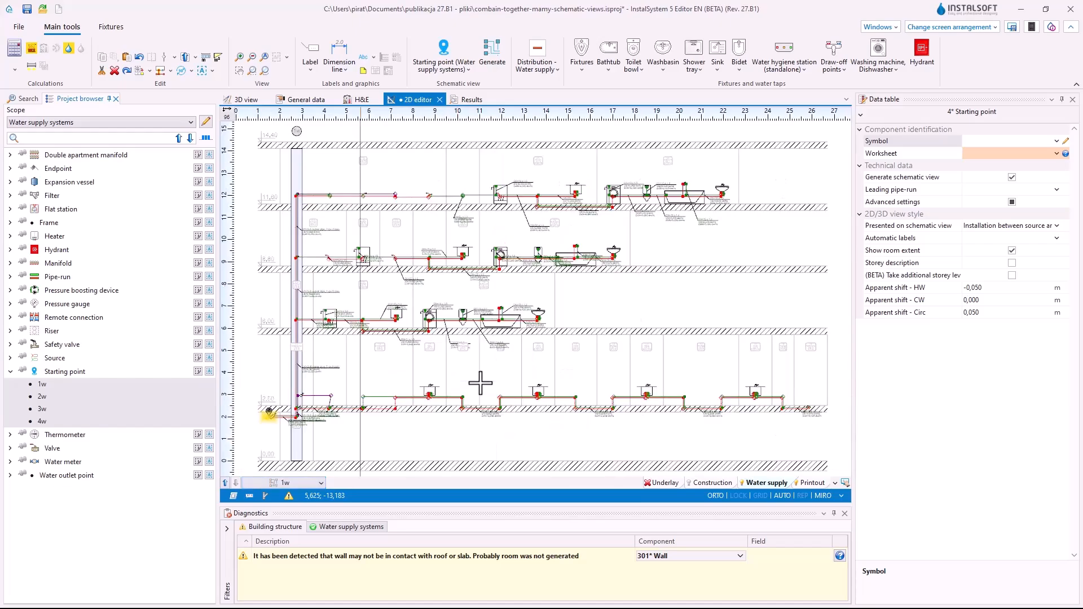
click(322, 484)
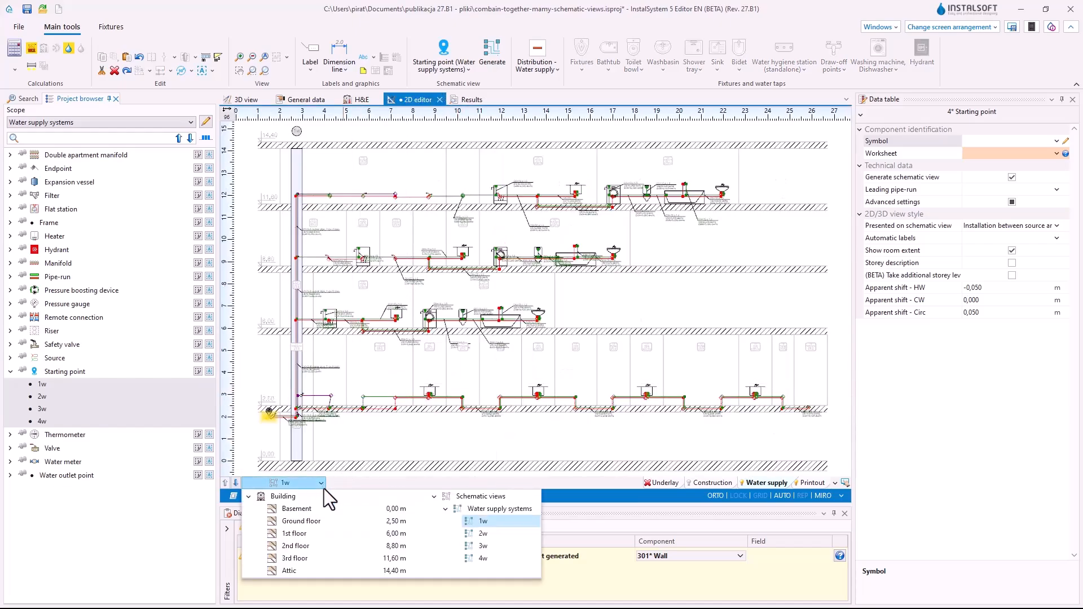
click(469, 534)
- Set the worksheet of starting point 2w to 1w and regenerate the schematic views
scroll(395, 433, up, 2)
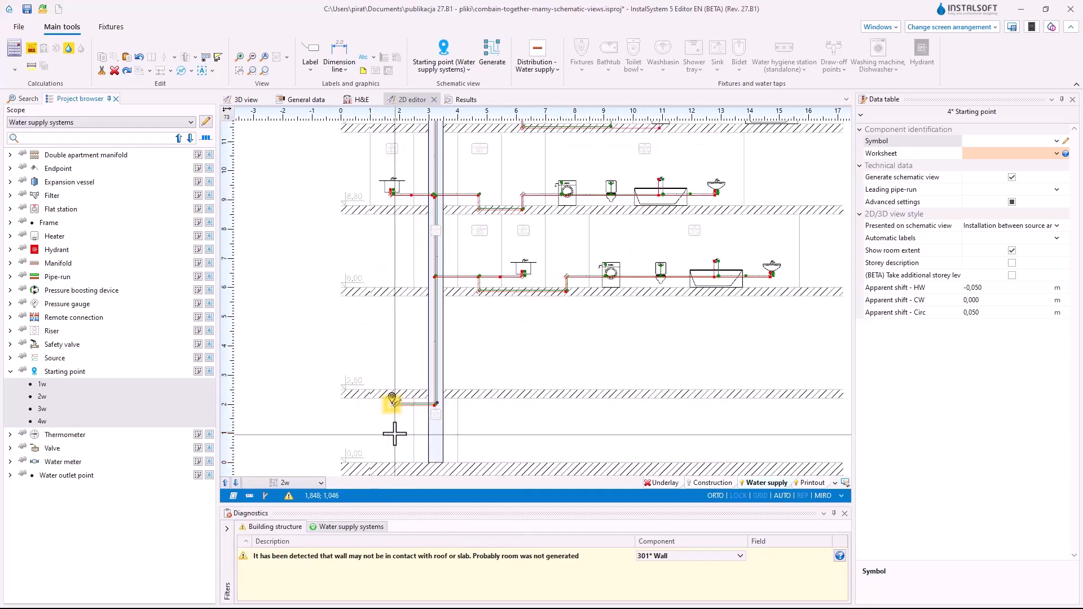
scroll(394, 433, up, 3)
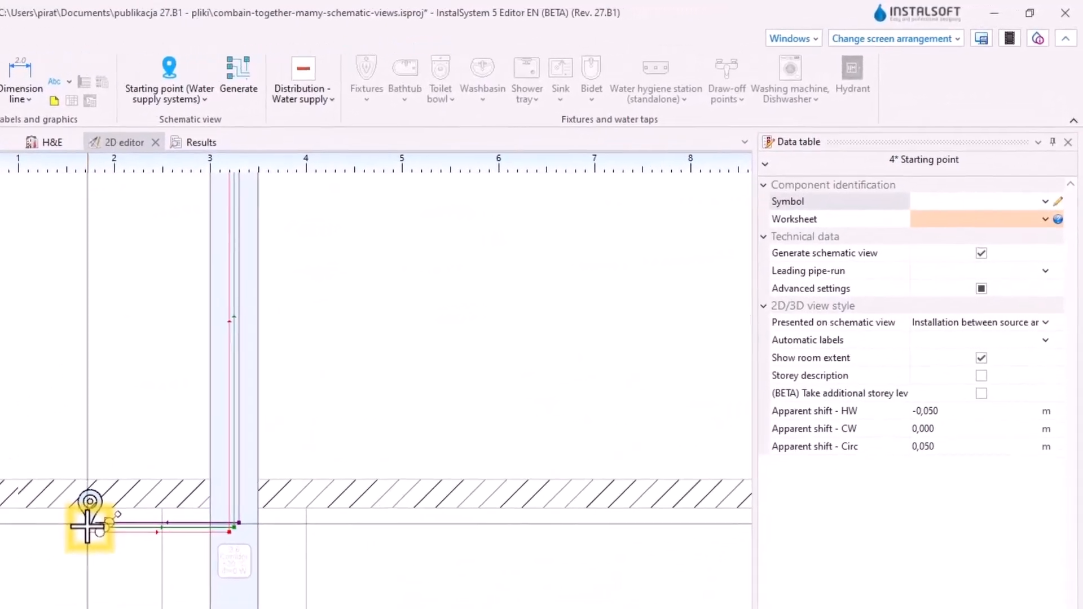
click(388, 370)
click(1066, 155)
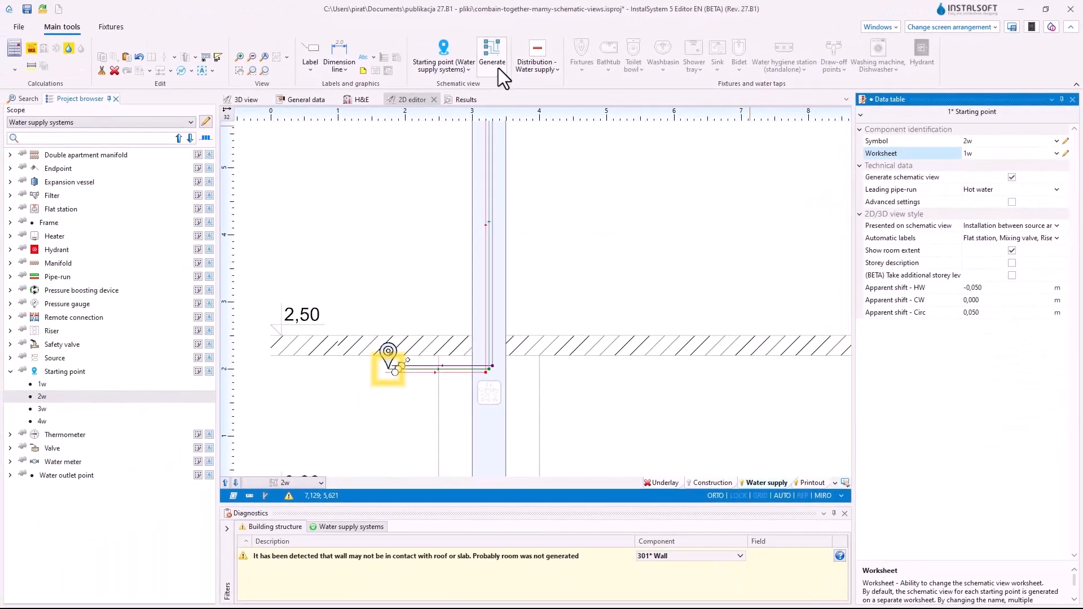
click(499, 68)
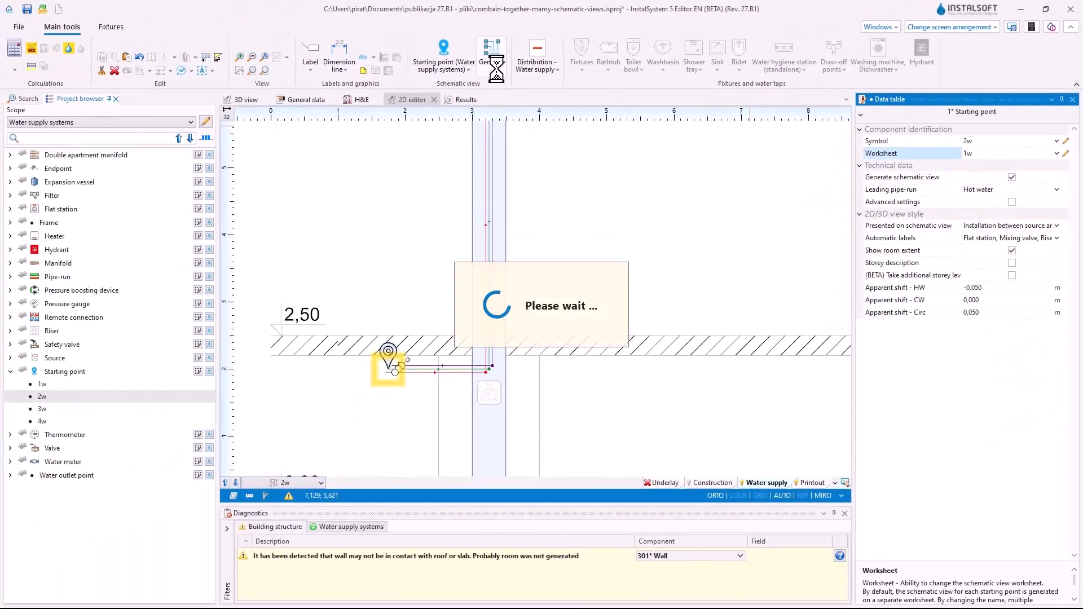
- Check worksheet 1w across its full width, examining the combined schematics of starting points 1w and 2w
click(320, 482)
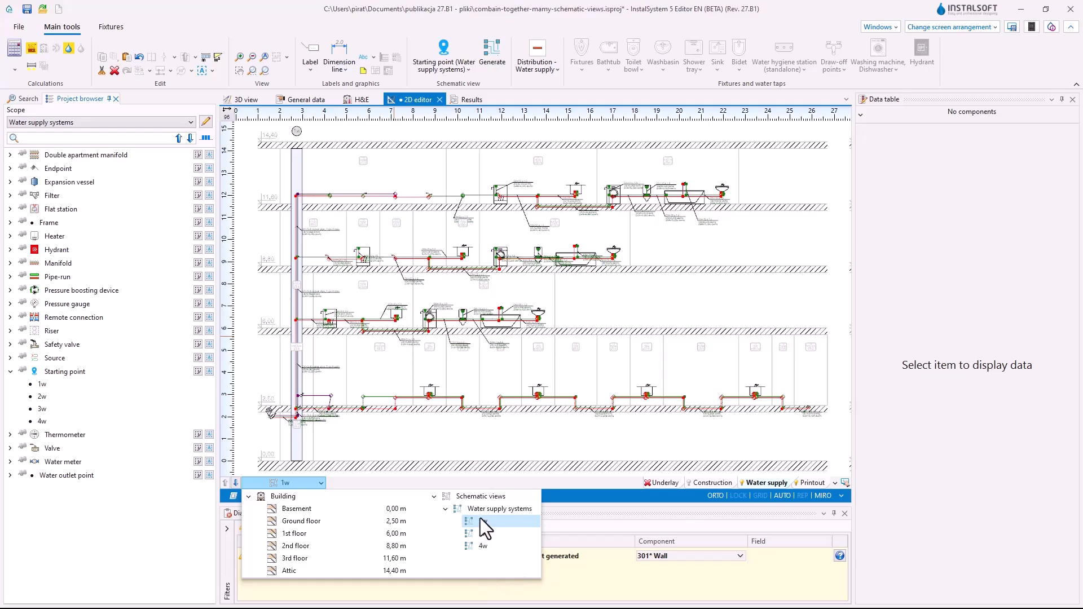
click(240, 72)
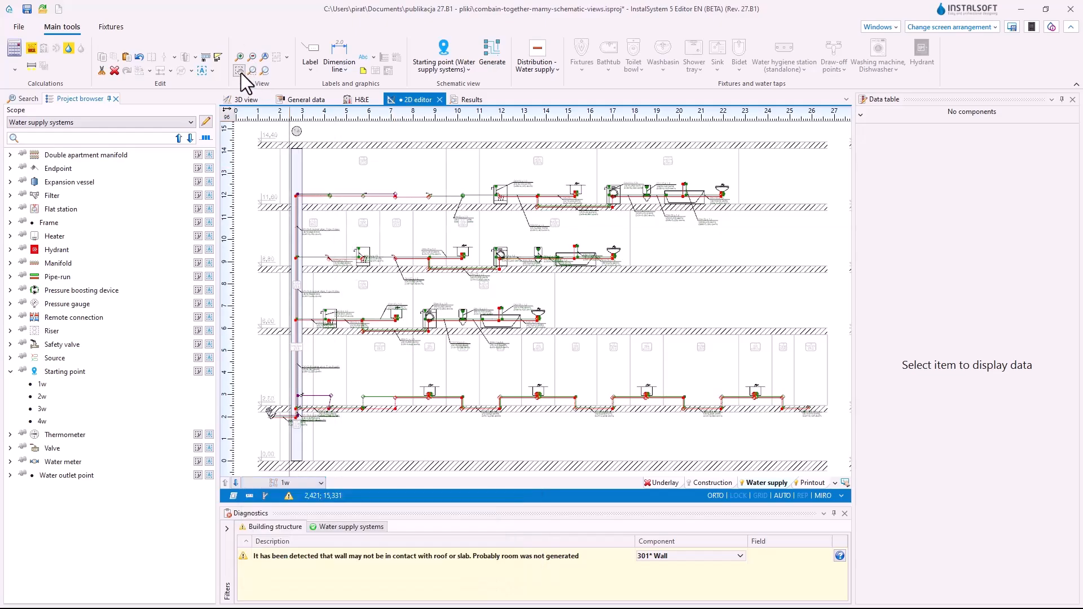
drag(581, 329, 307, 327)
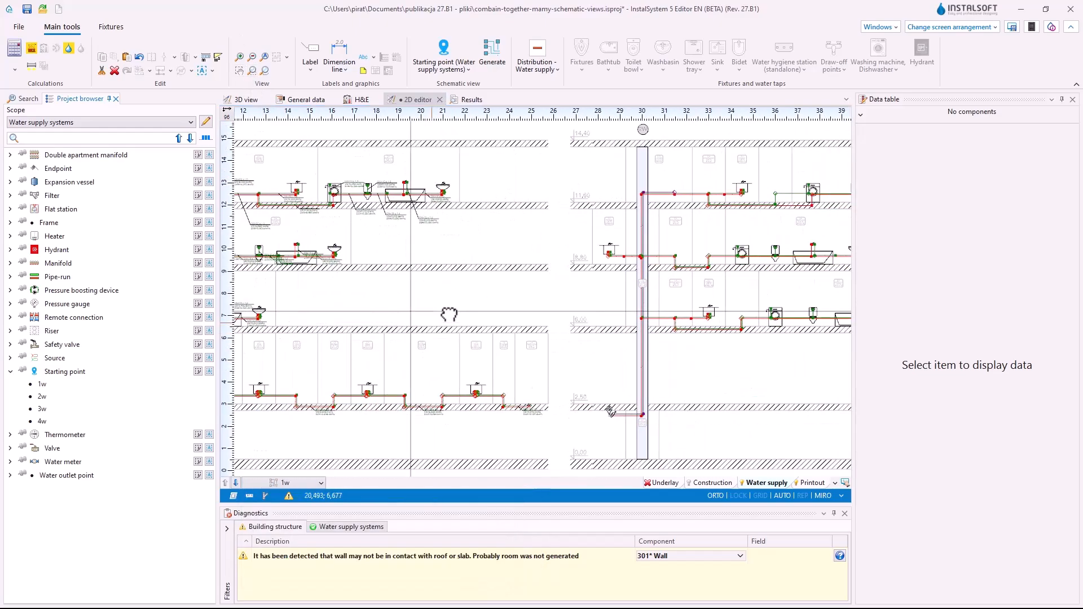
drag(652, 360, 536, 338)
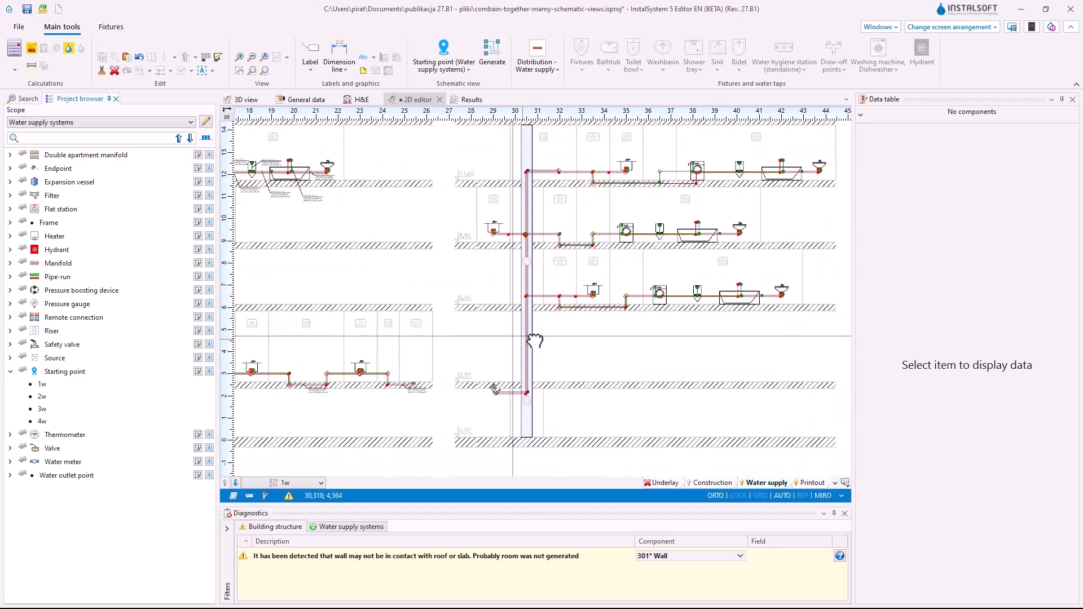
click(264, 58)
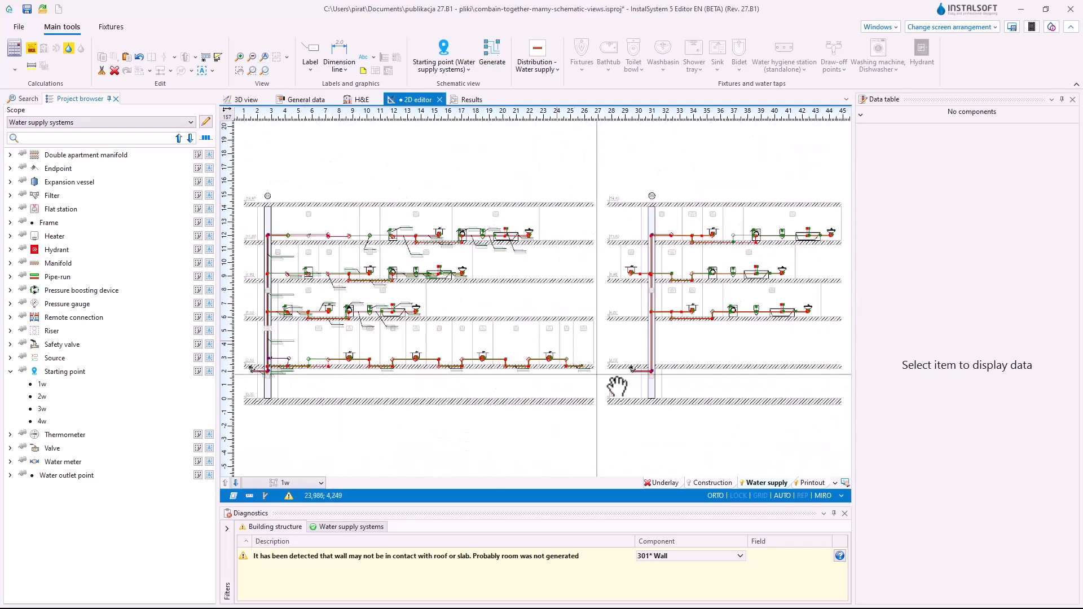
click(802, 483)
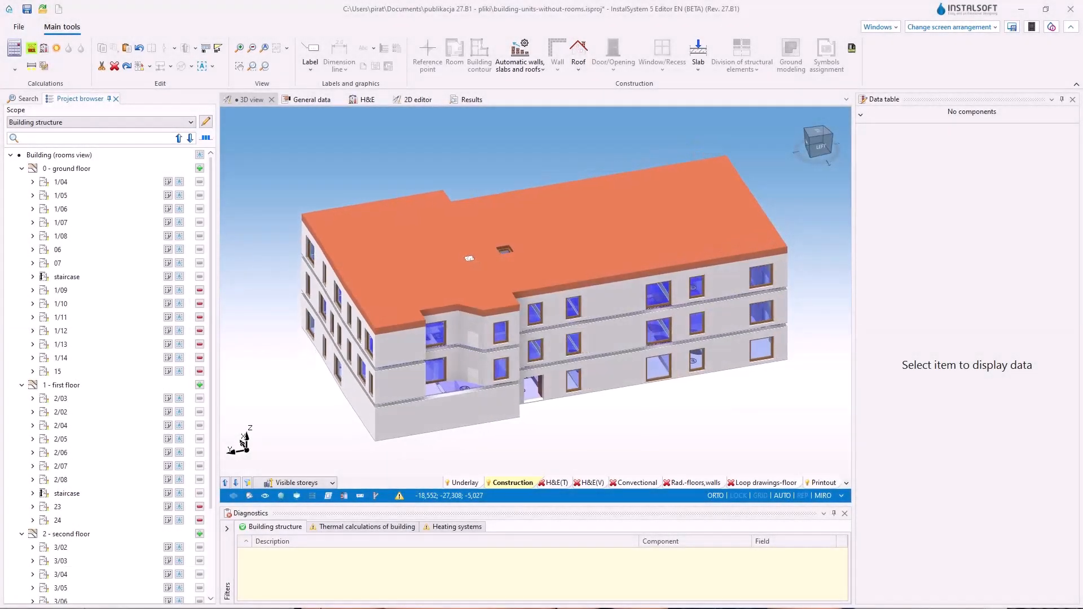
- Select all building units found by the "without rooms" search and delete them from the building structure
click(418, 99)
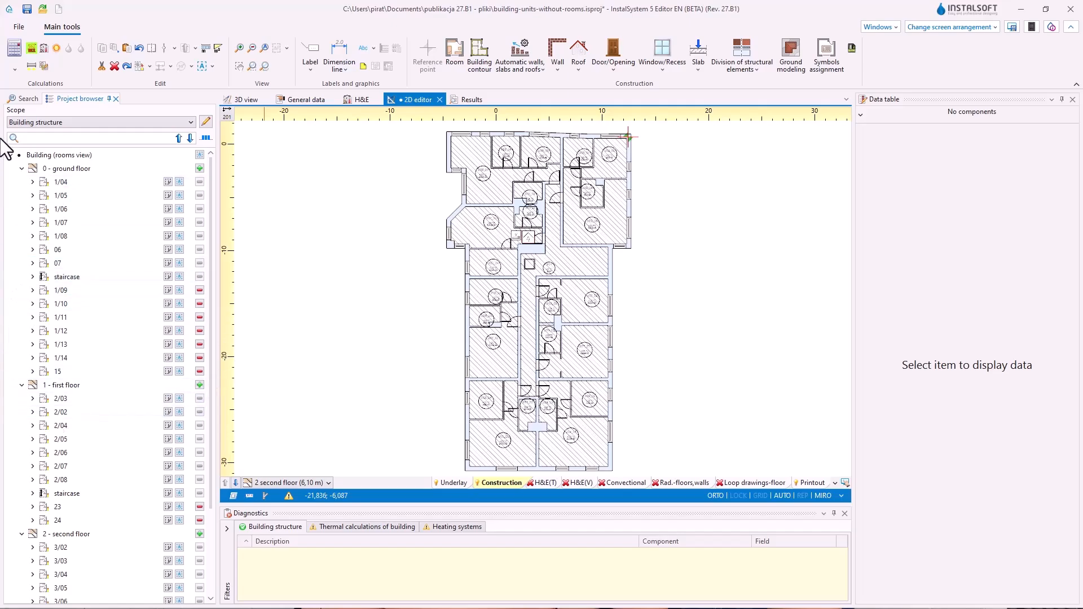
click(23, 98)
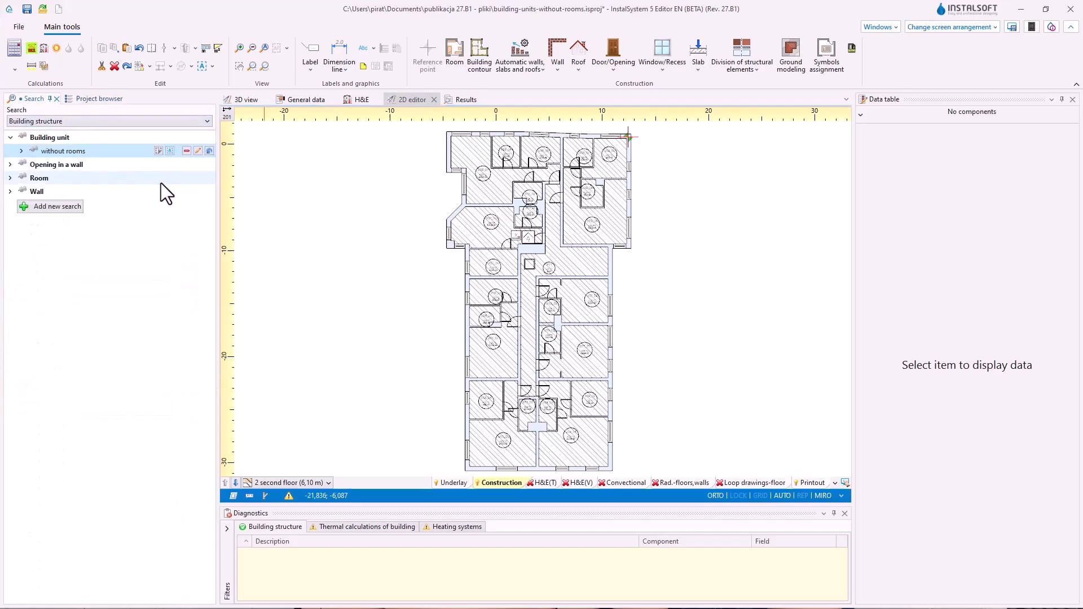
click(168, 151)
click(87, 100)
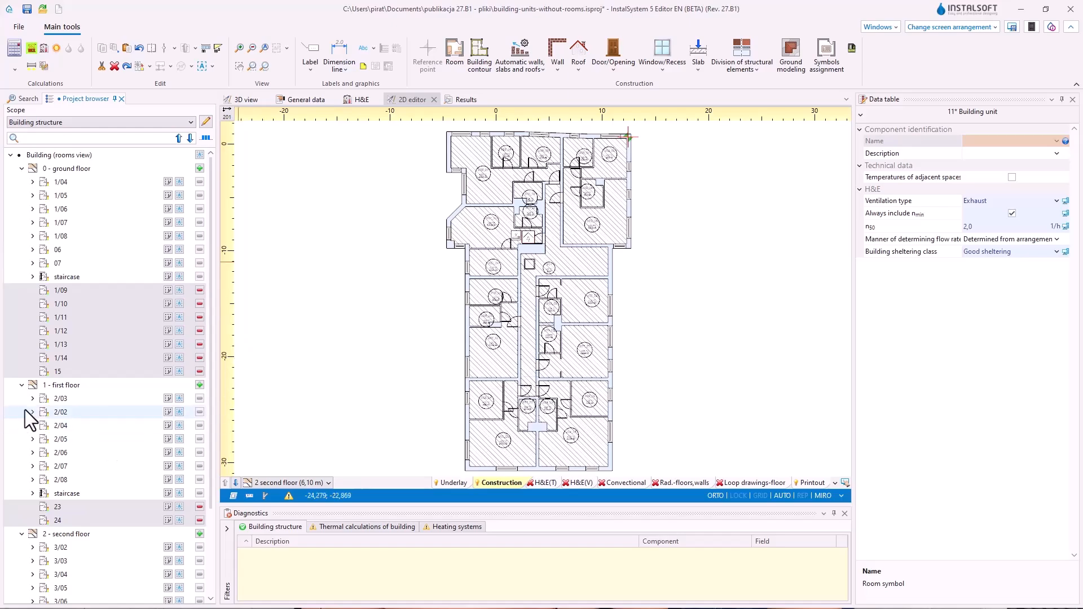
click(111, 70)
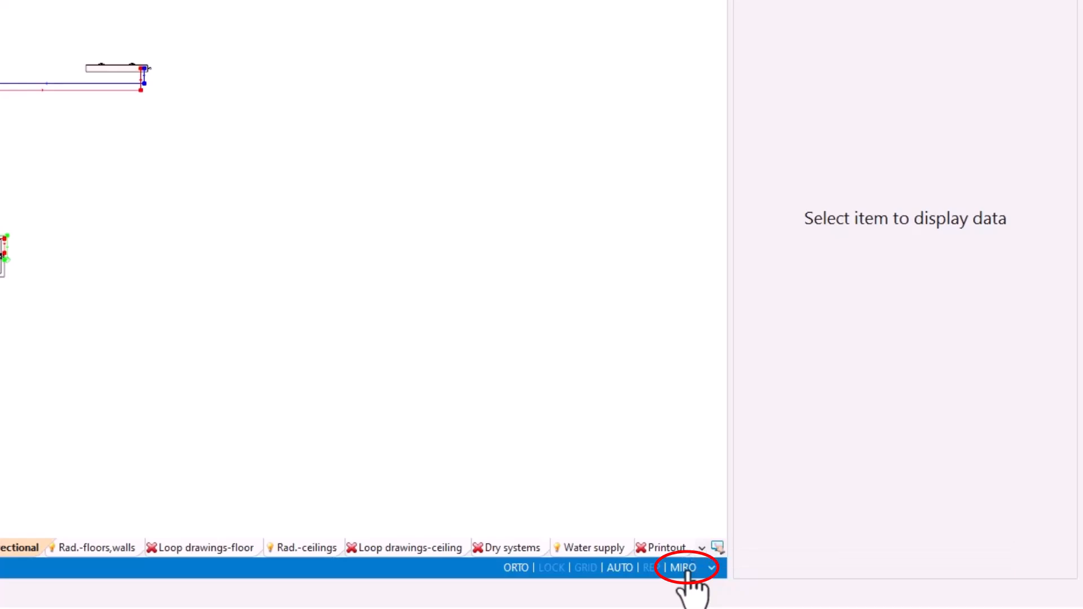
- Turn off MIRO mode and copy the last radiator with its pipe-runs, using the preceding branch point as base point
click(687, 572)
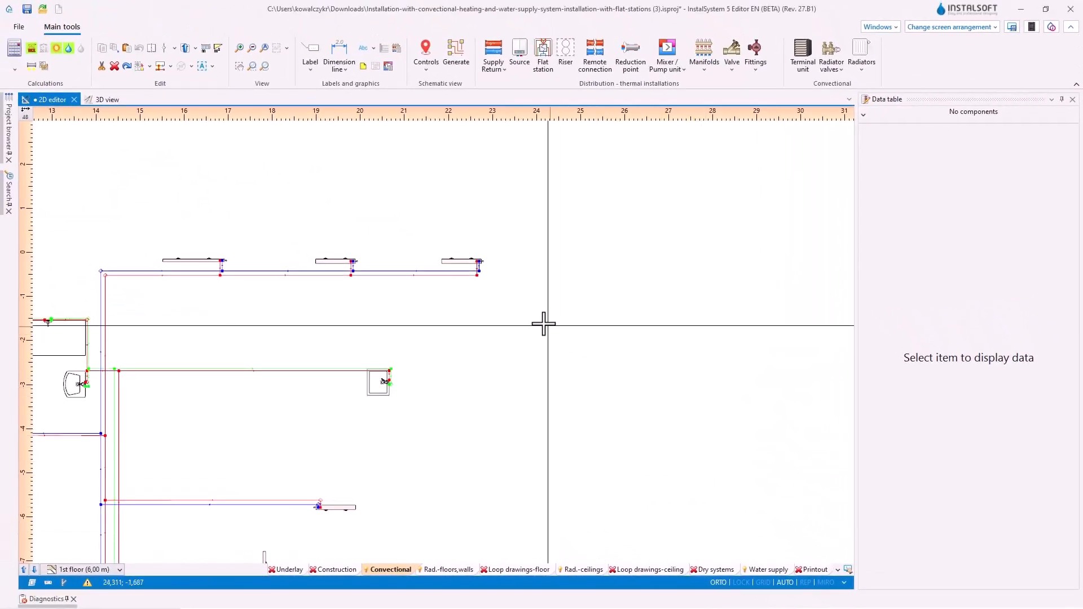
drag(521, 305, 400, 232)
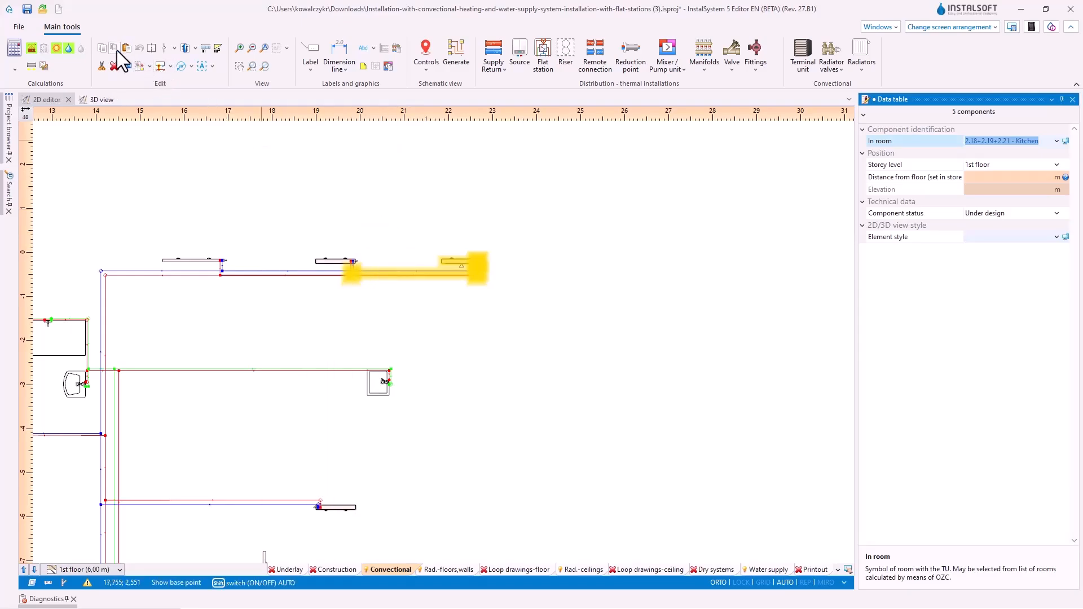
click(356, 275)
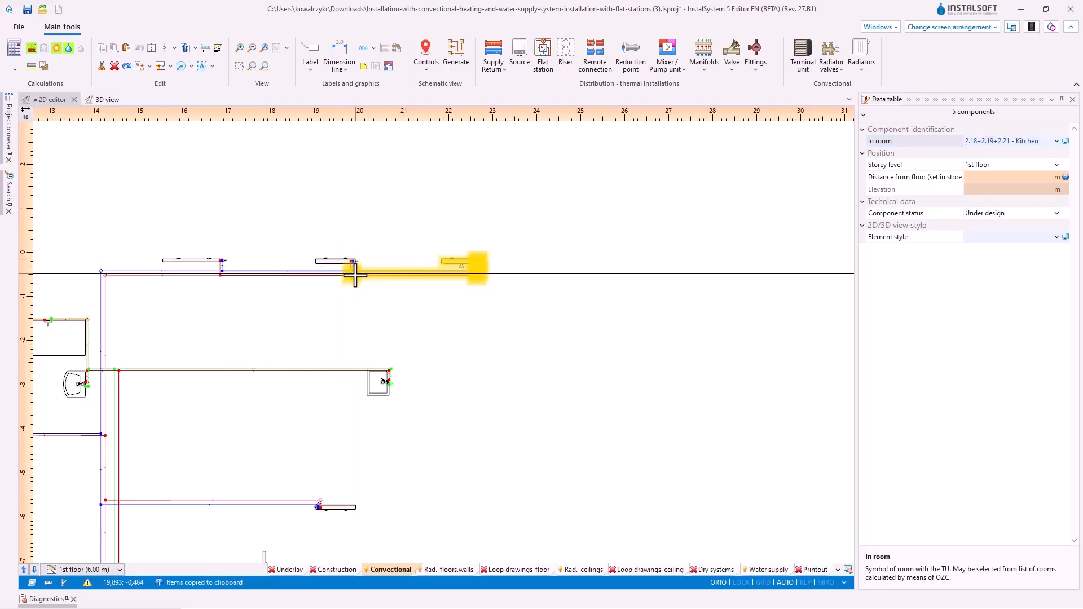
- Paste the copied radiator section at the end of the supply and return run, choosing Pipe-run Return as the connection
click(128, 50)
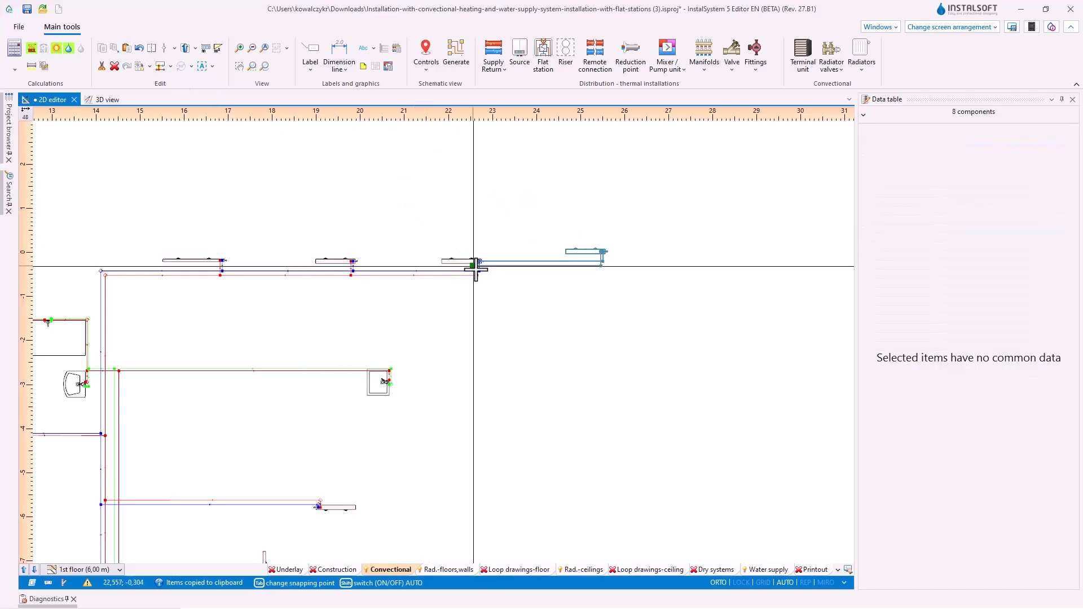
click(484, 275)
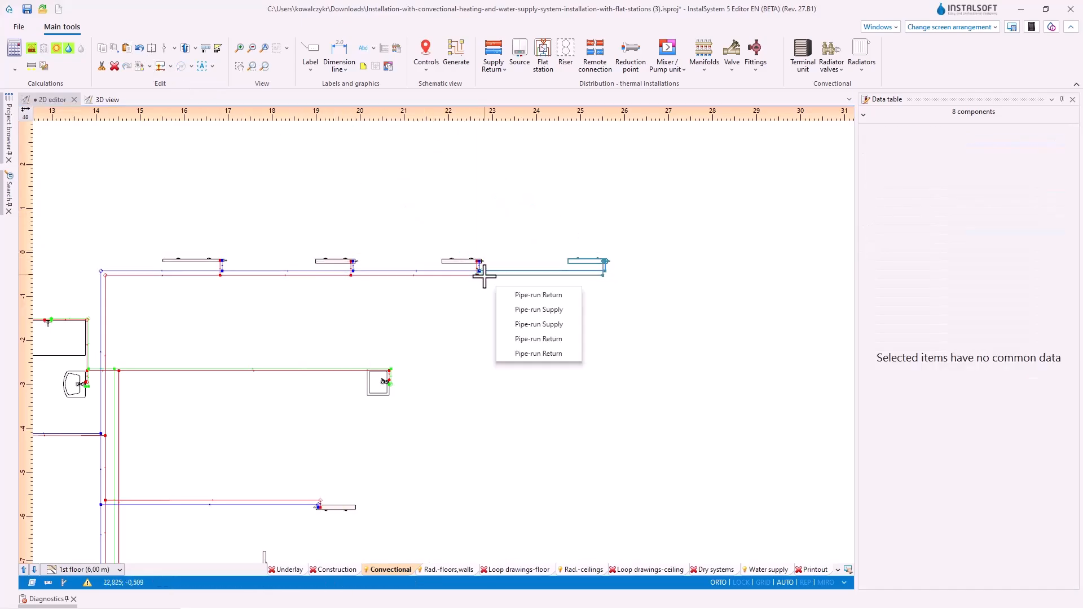
click(514, 295)
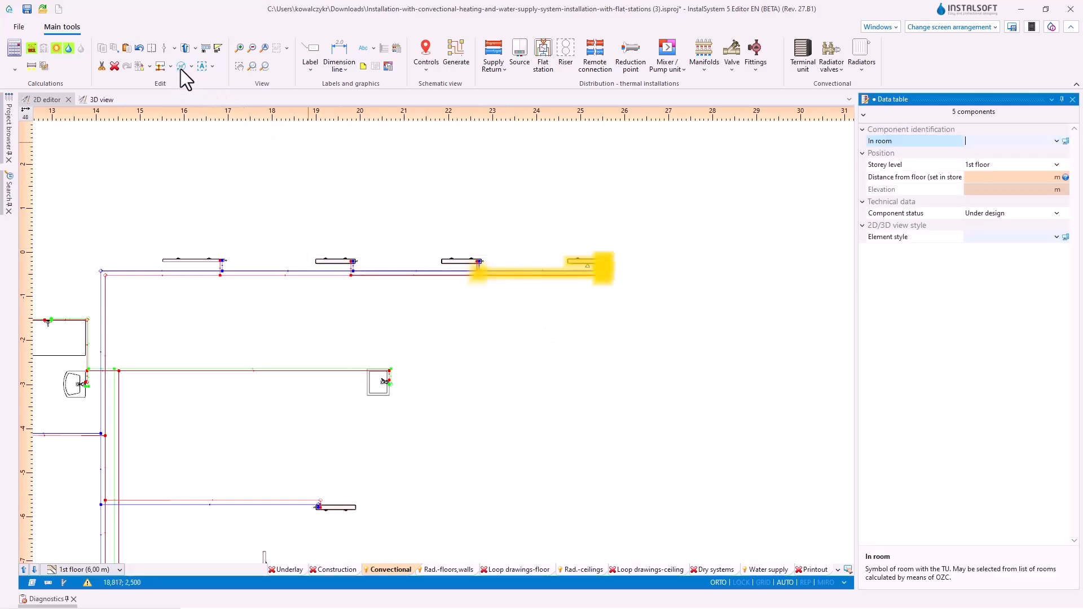
- Paste a second copy of the radiator section onto the extended run's end, connected at Pipe-run Return
click(128, 48)
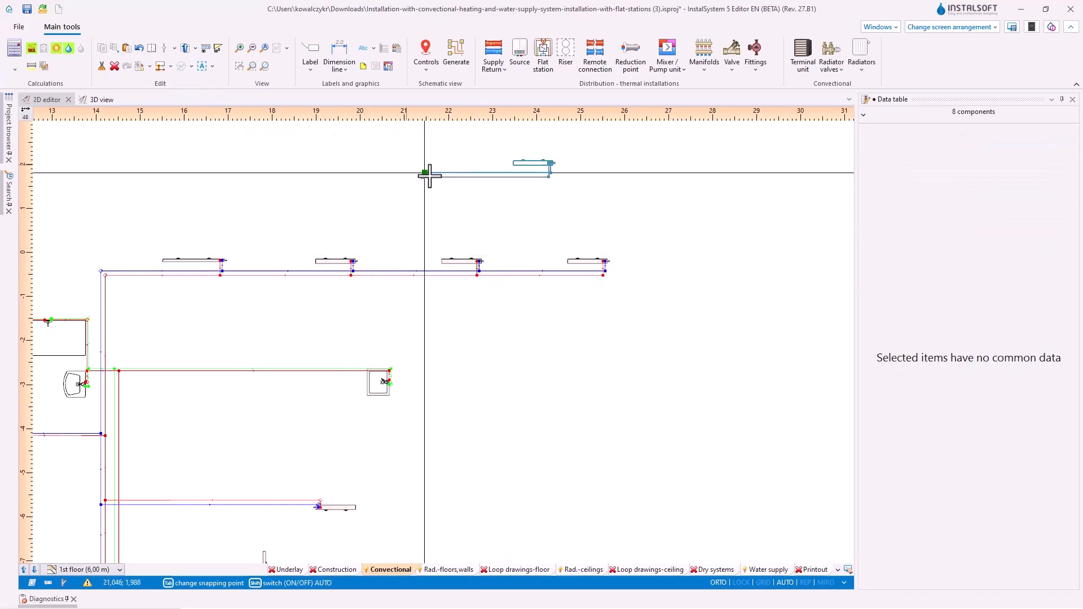
click(613, 274)
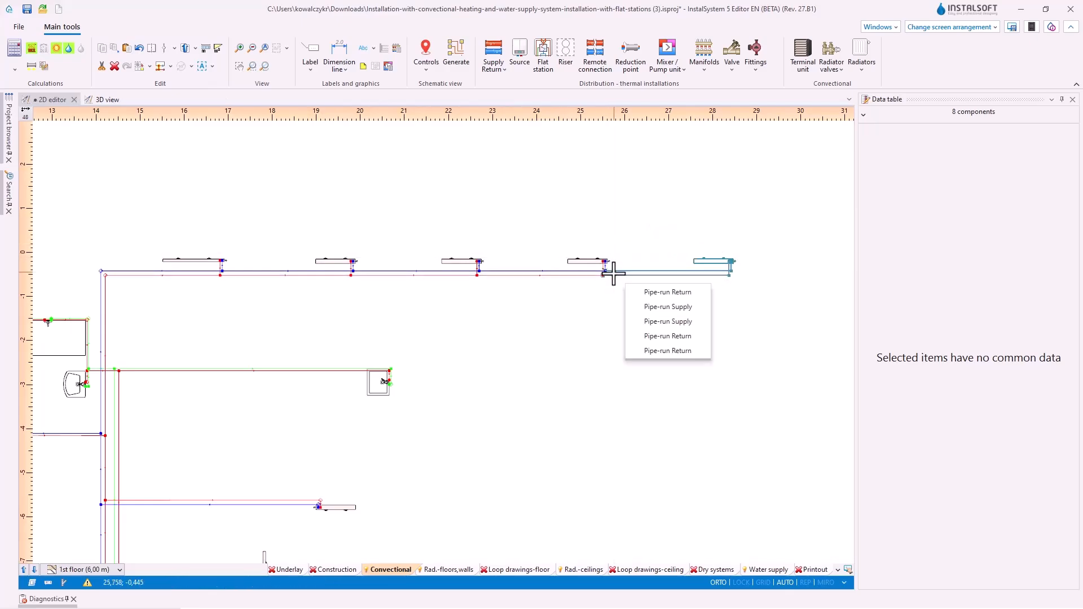
click(642, 291)
key(Escape)
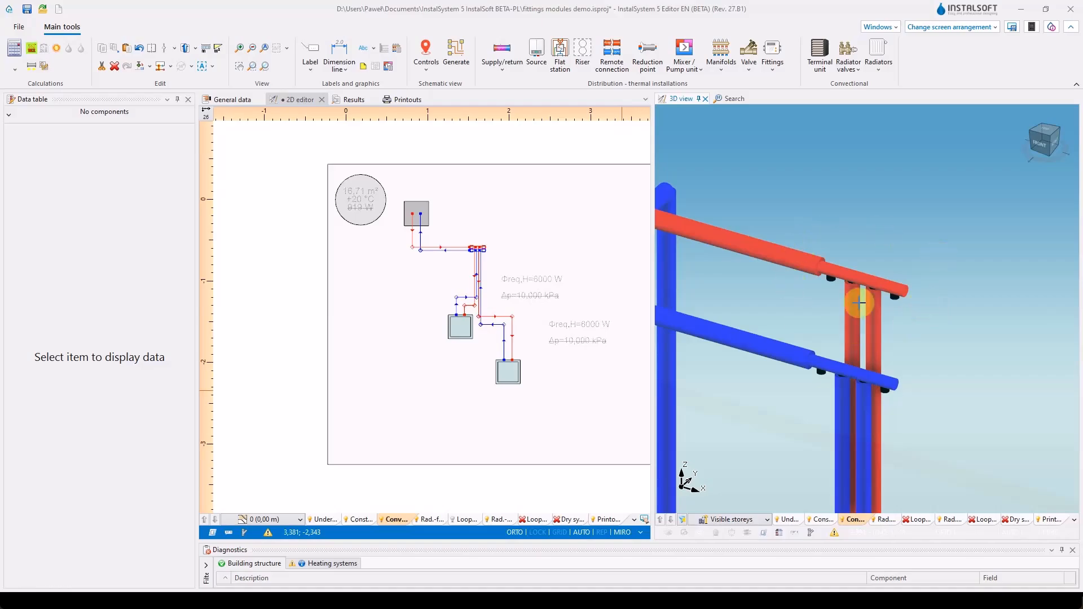
- Draw a horizontal supply pipe-run about 2.5 m long in the empty area above the room
scroll(263, 426, down, 3)
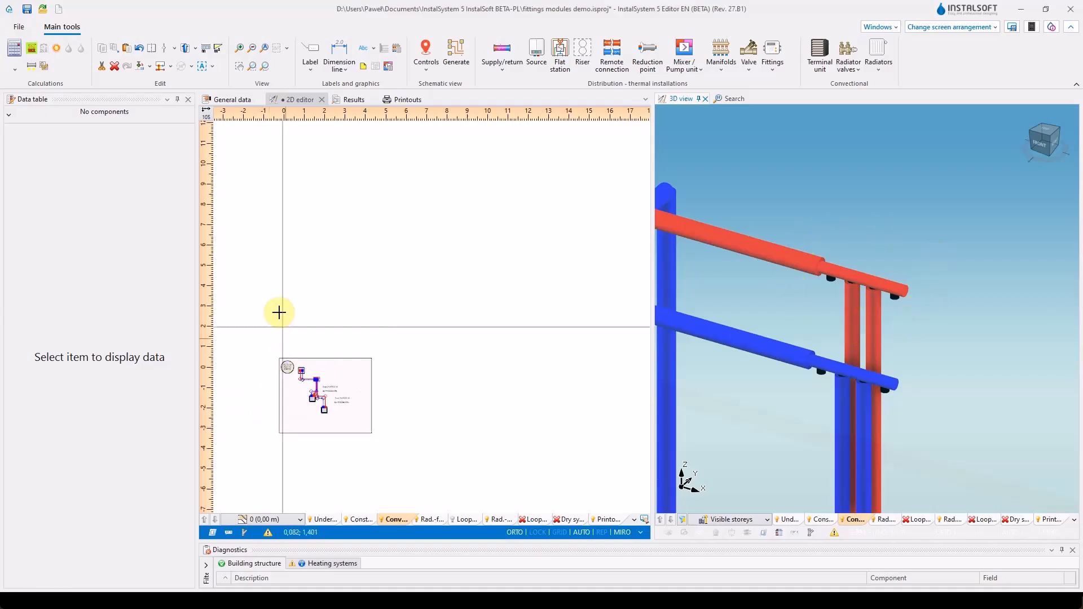
scroll(286, 273, up, 3)
click(504, 50)
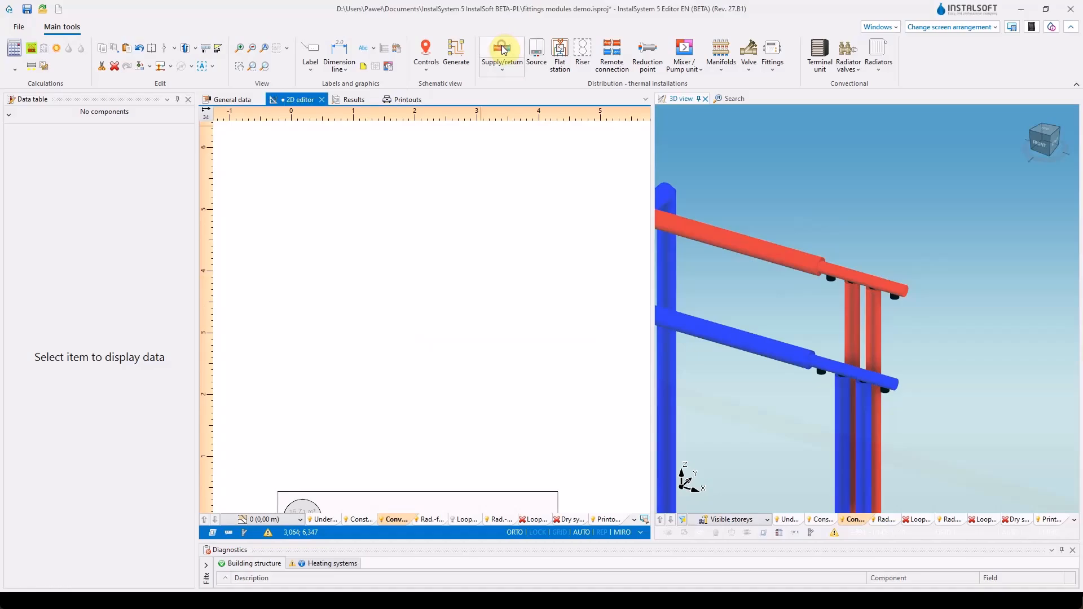
click(305, 227)
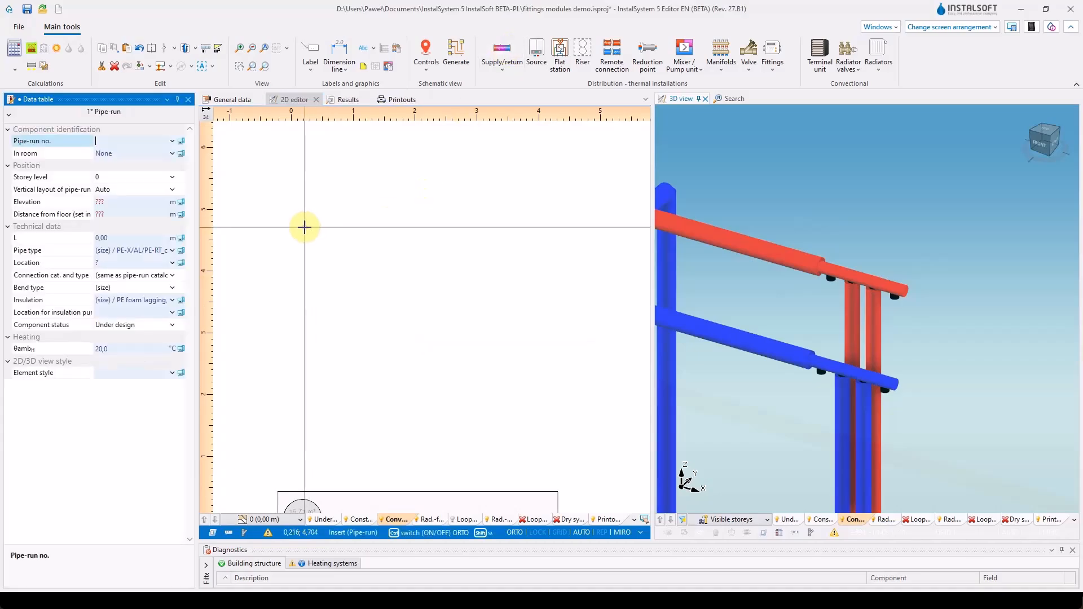
double_click(460, 232)
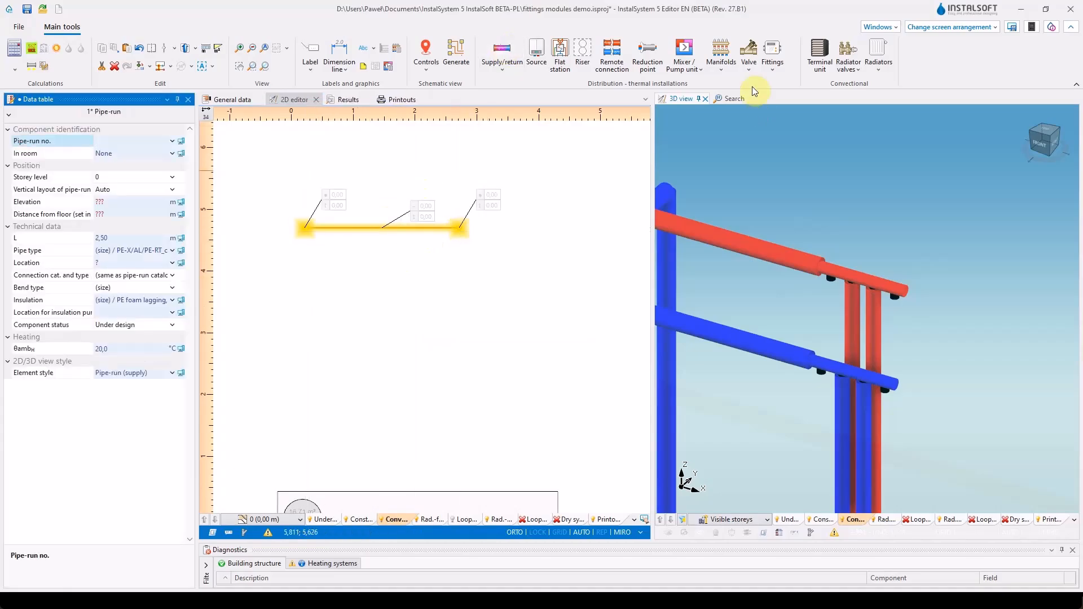
- Insert a ball valve at the start of the new pipe-run and a filter directly after it
click(750, 55)
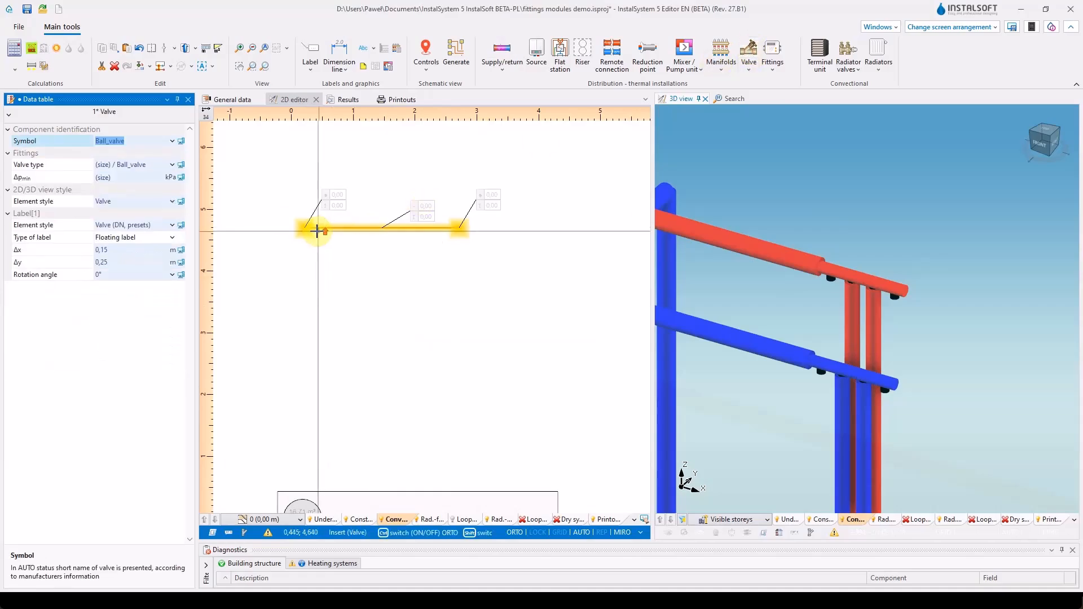
scroll(307, 227, up, 5)
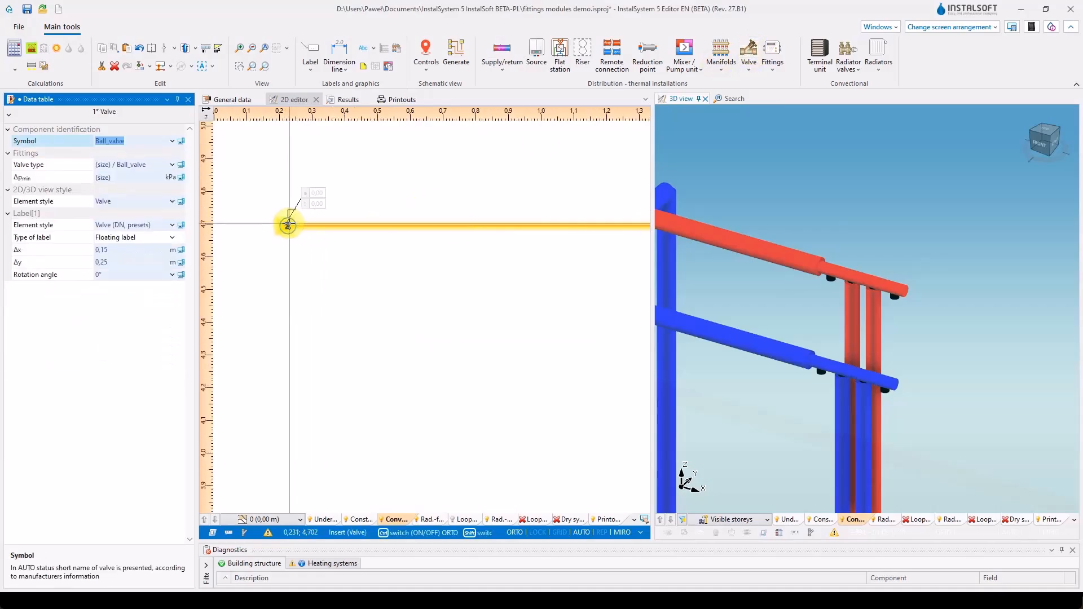
click(288, 221)
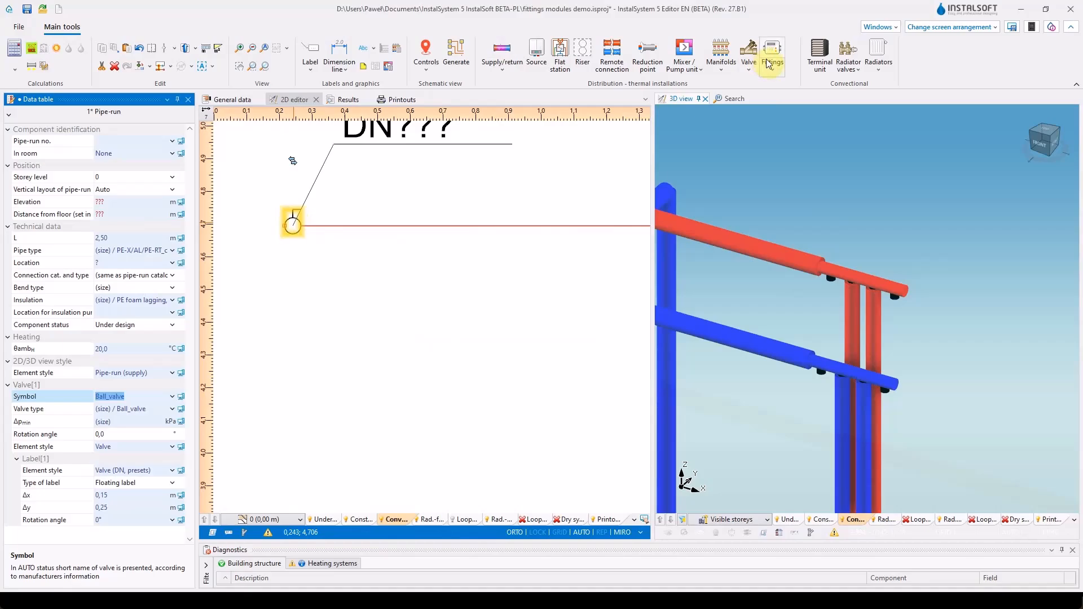
click(770, 67)
click(796, 131)
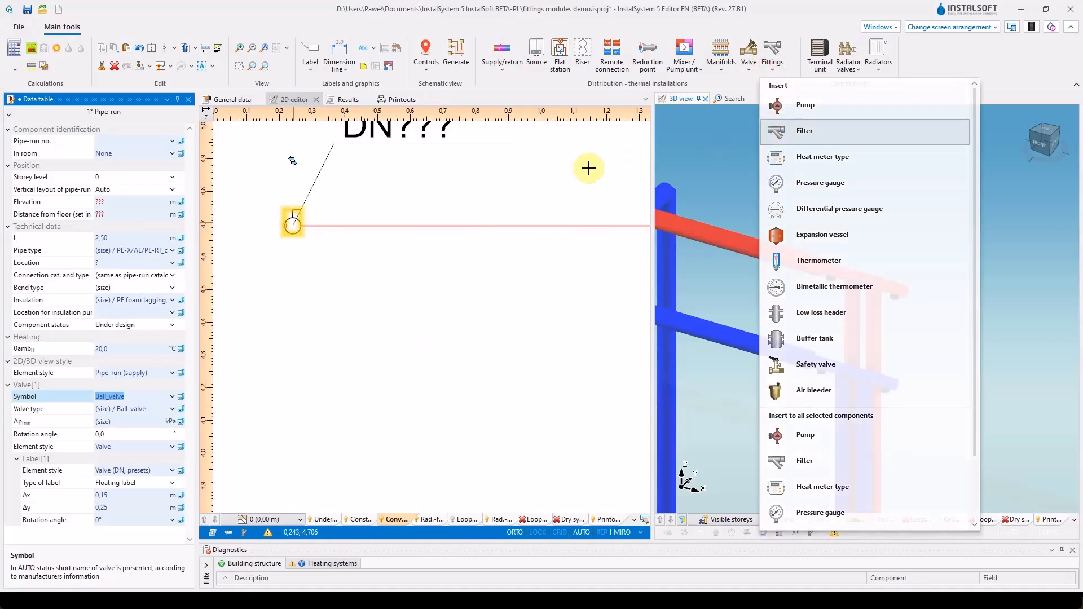
click(318, 227)
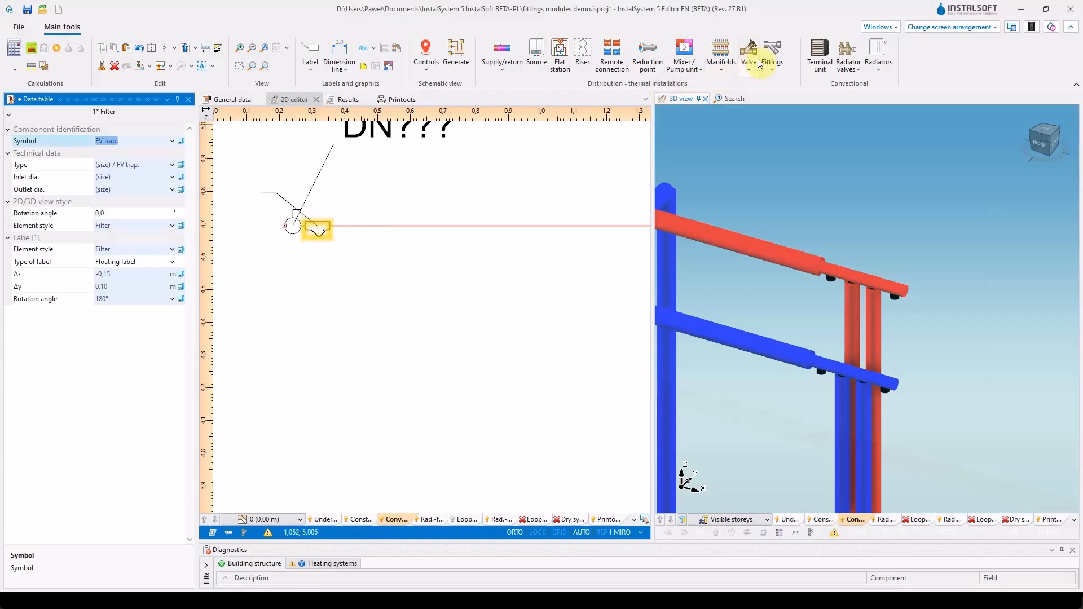
- Insert a heat meter after the filter and a second ball valve behind the meter on the pipe-run
click(772, 71)
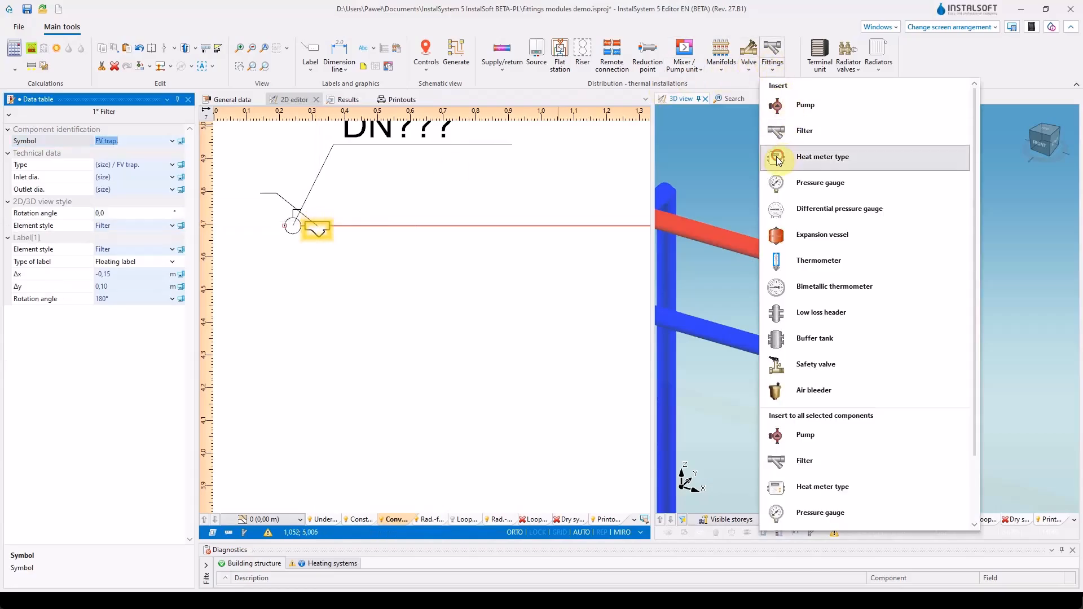
click(344, 225)
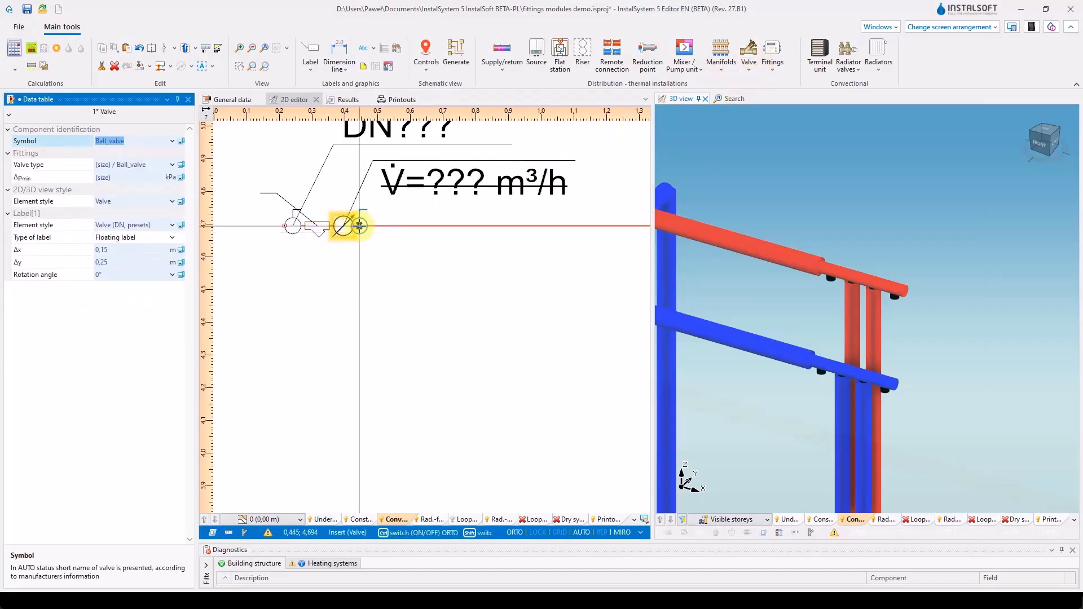
click(364, 226)
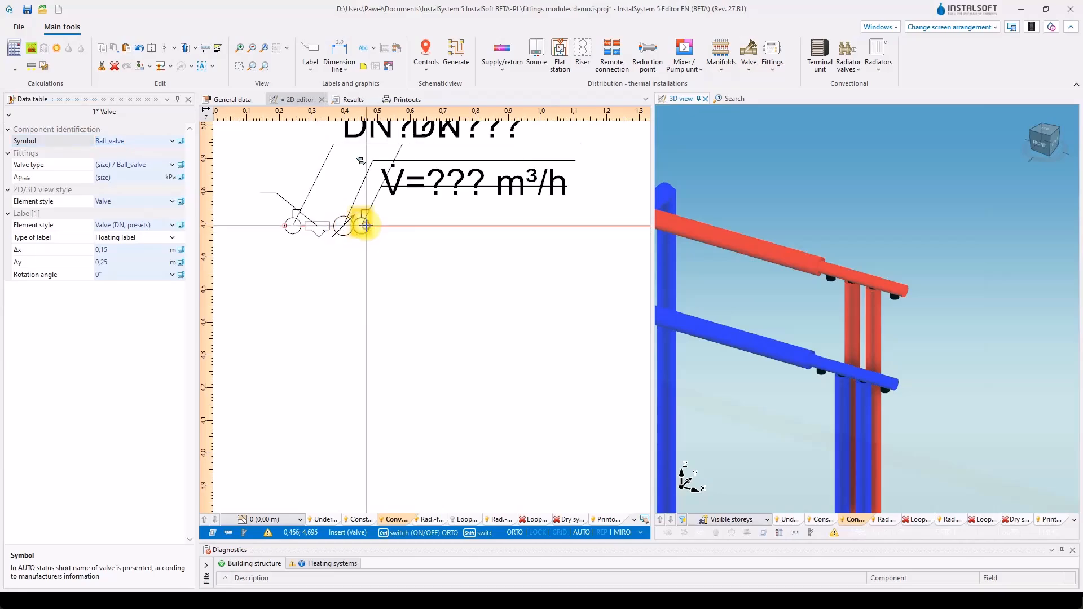
right_click(419, 308)
- Delete the floating labels of both ball valves and of the filter, one by one
scroll(419, 309, down, 1)
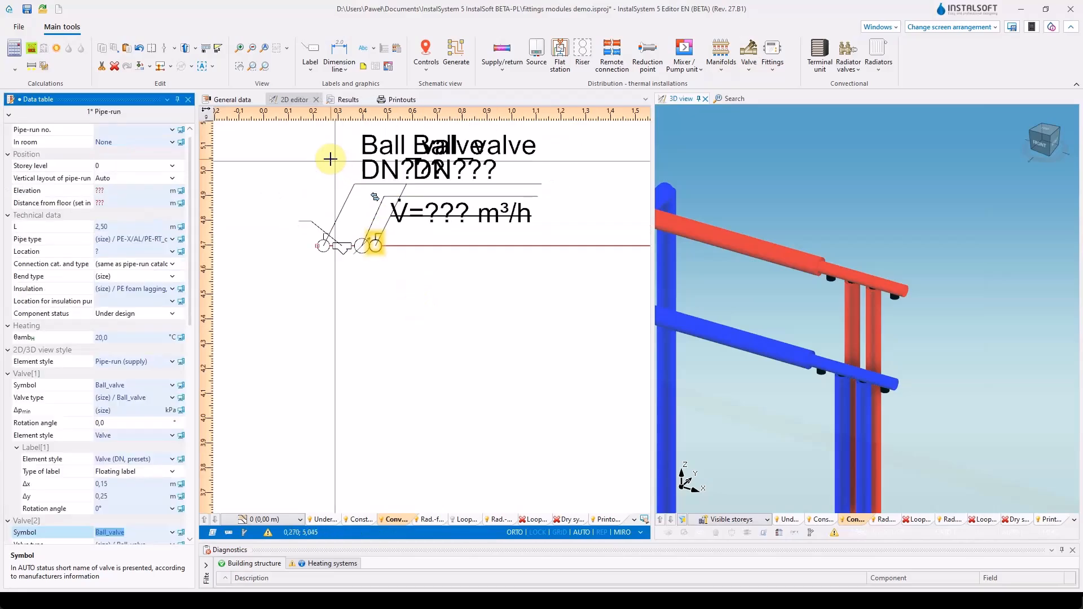
click(359, 185)
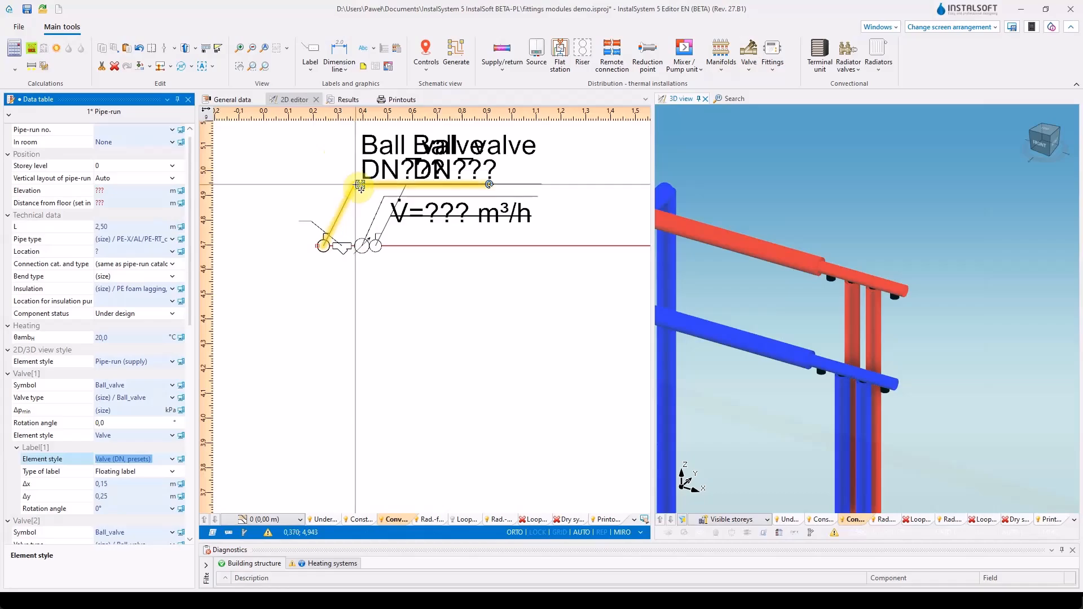
key(Delete)
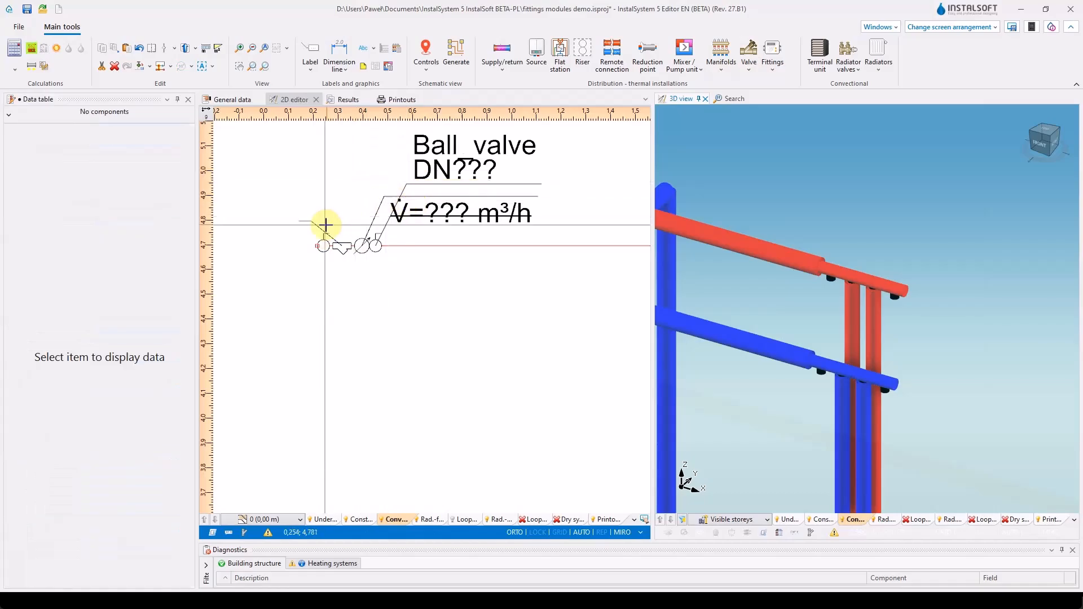
click(320, 226)
key(Delete)
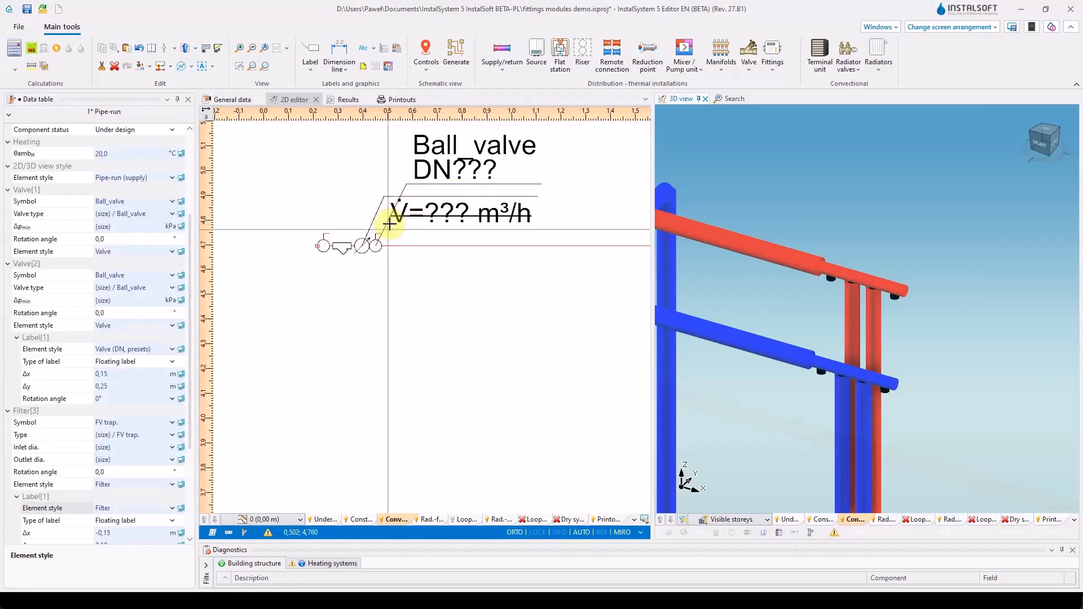
click(384, 225)
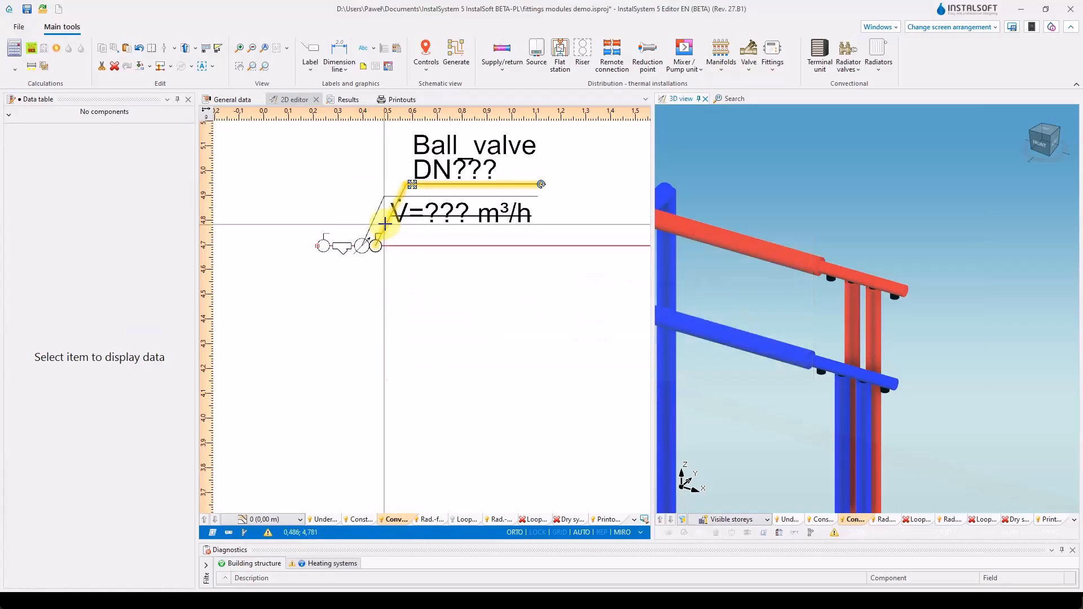
key(Delete)
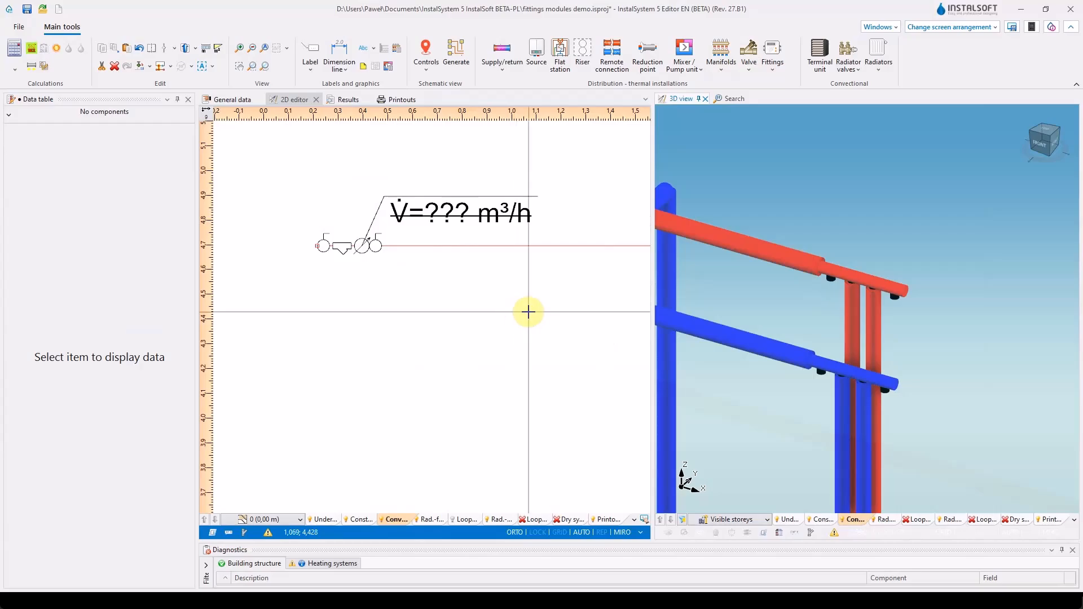
- Save the pipe-run with its fittings as a new module named HM, with the comment "Heat meter module" and a blue icon
drag(527, 311, 266, 173)
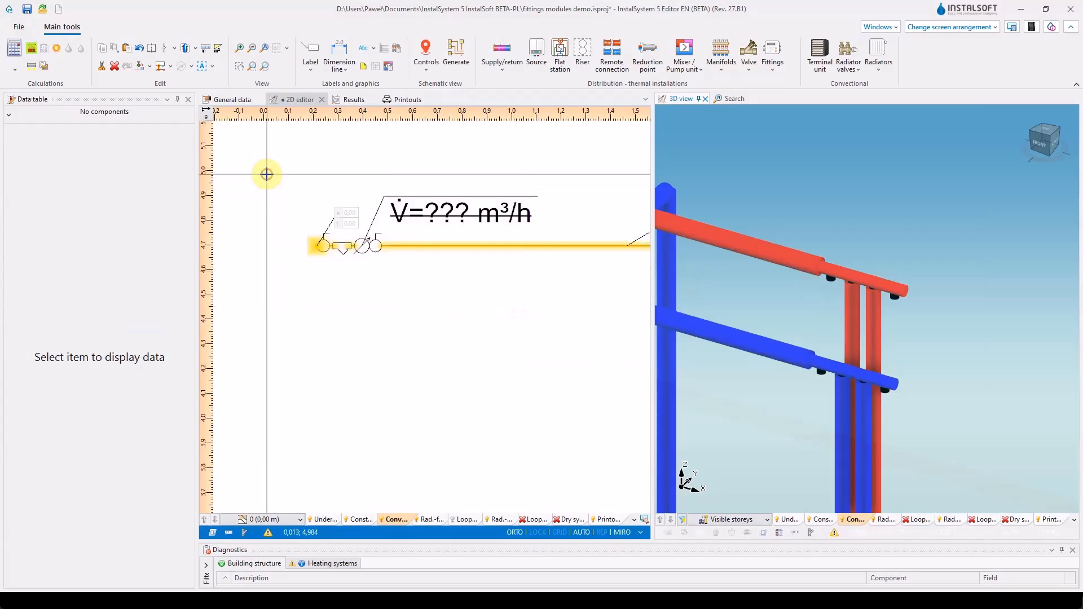
click(150, 66)
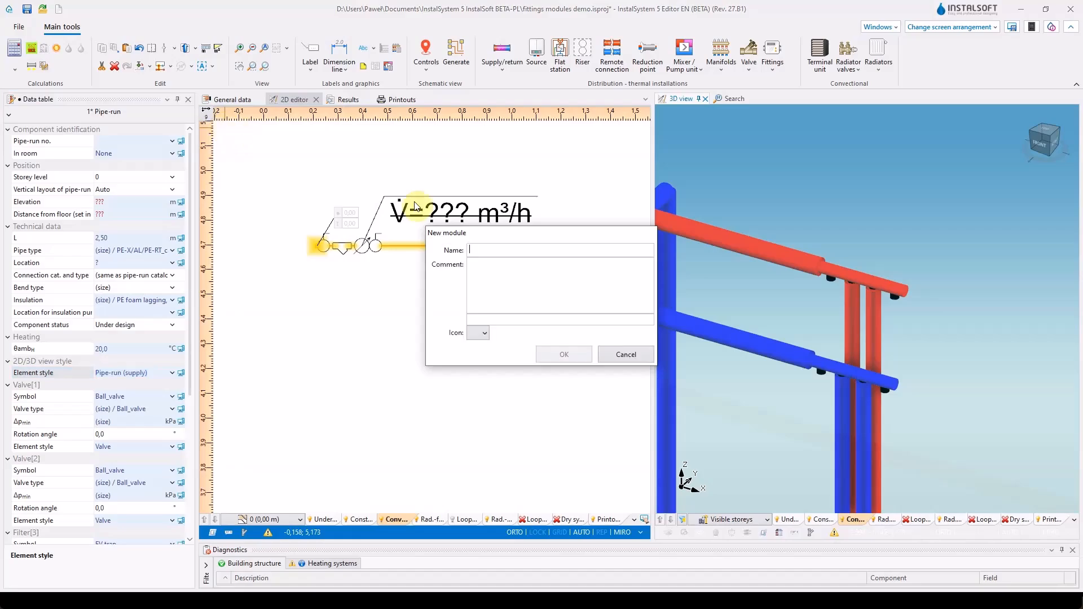
click(482, 249)
click(487, 270)
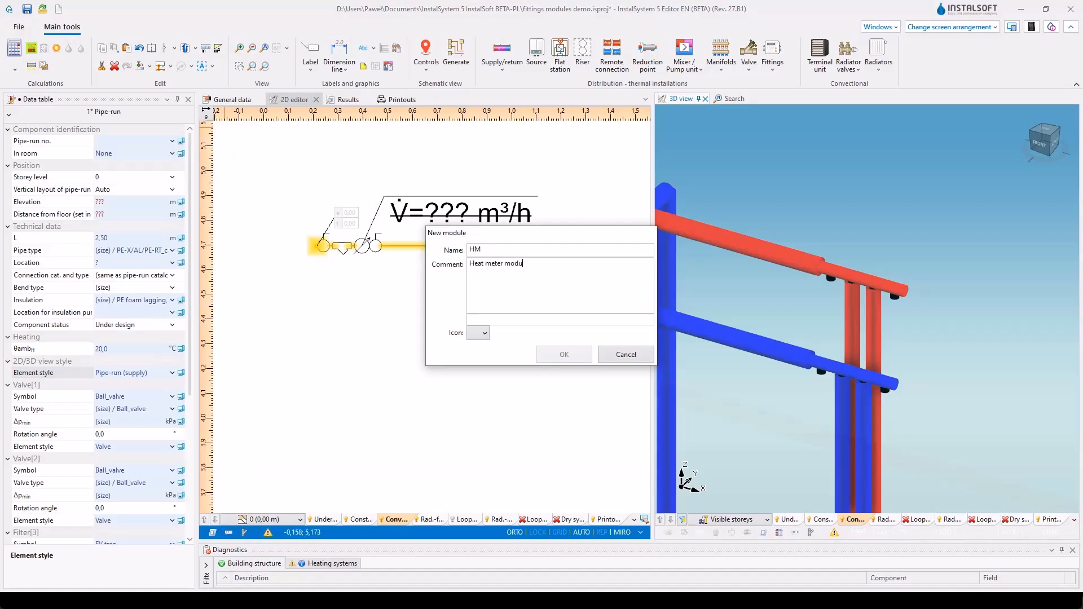
click(486, 333)
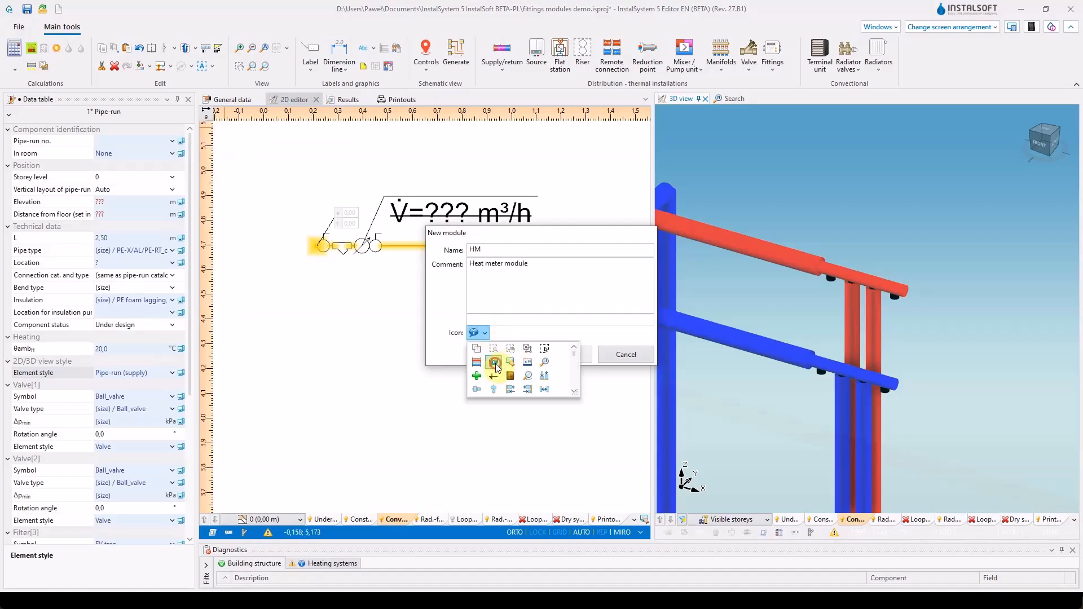
click(493, 365)
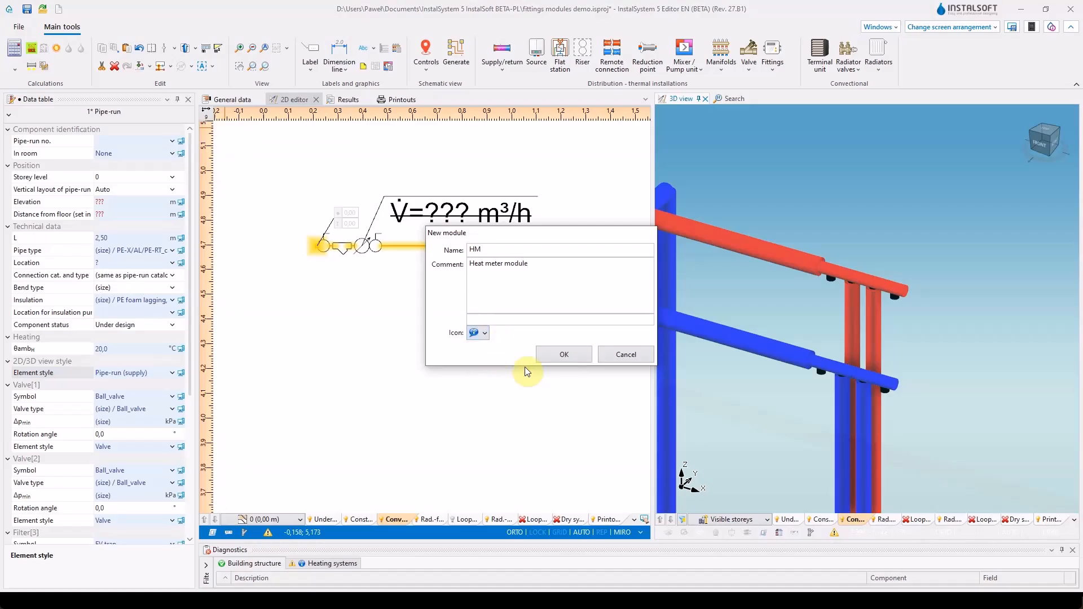
click(564, 354)
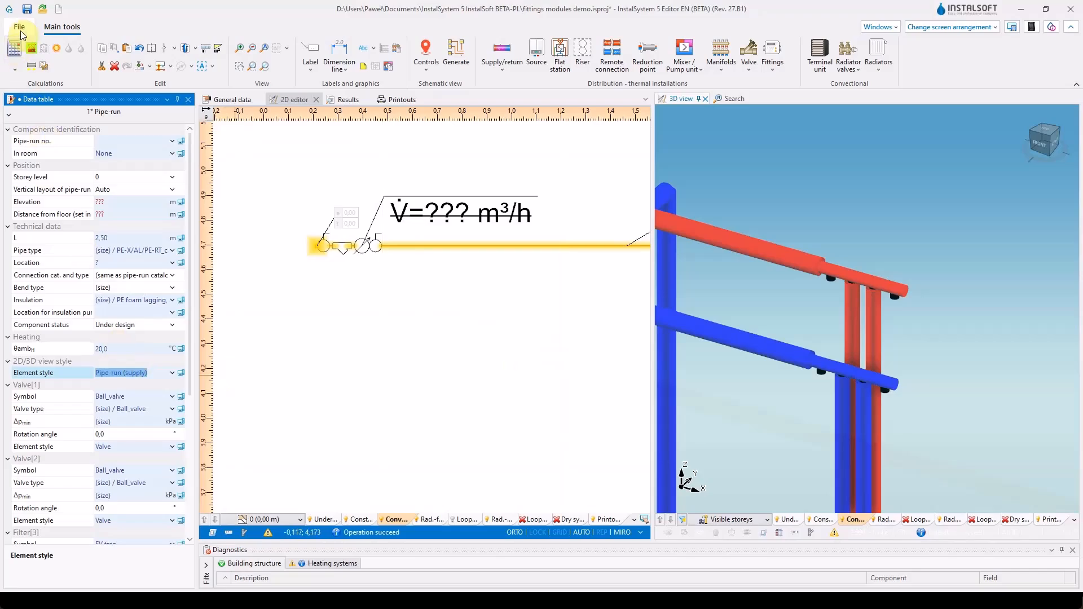
- Add a new ribbon tab named "My modules" in the program's ribbon settings
click(23, 27)
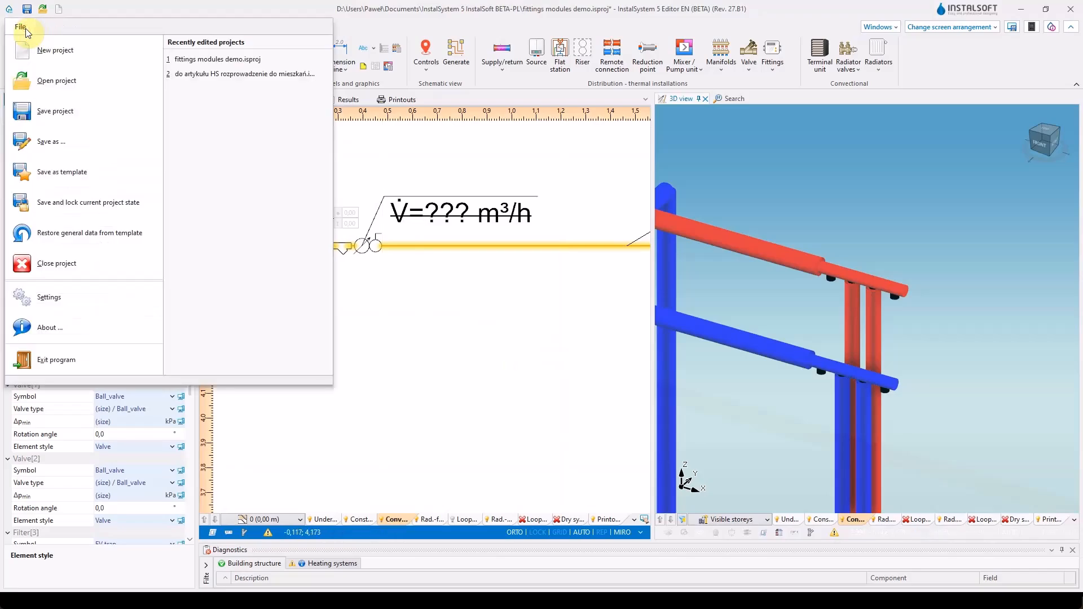
click(69, 296)
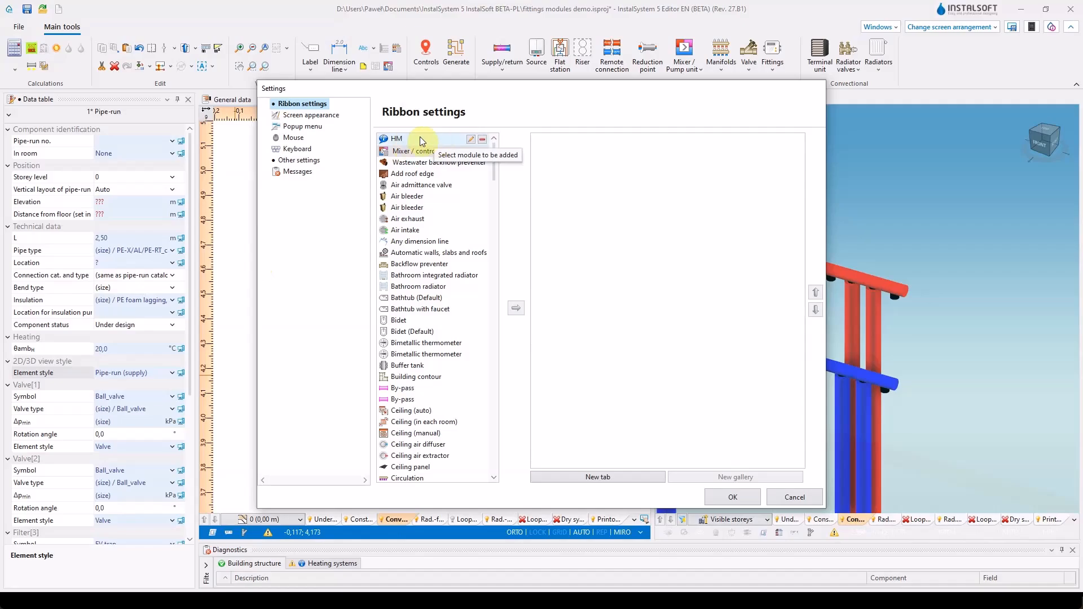
click(632, 474)
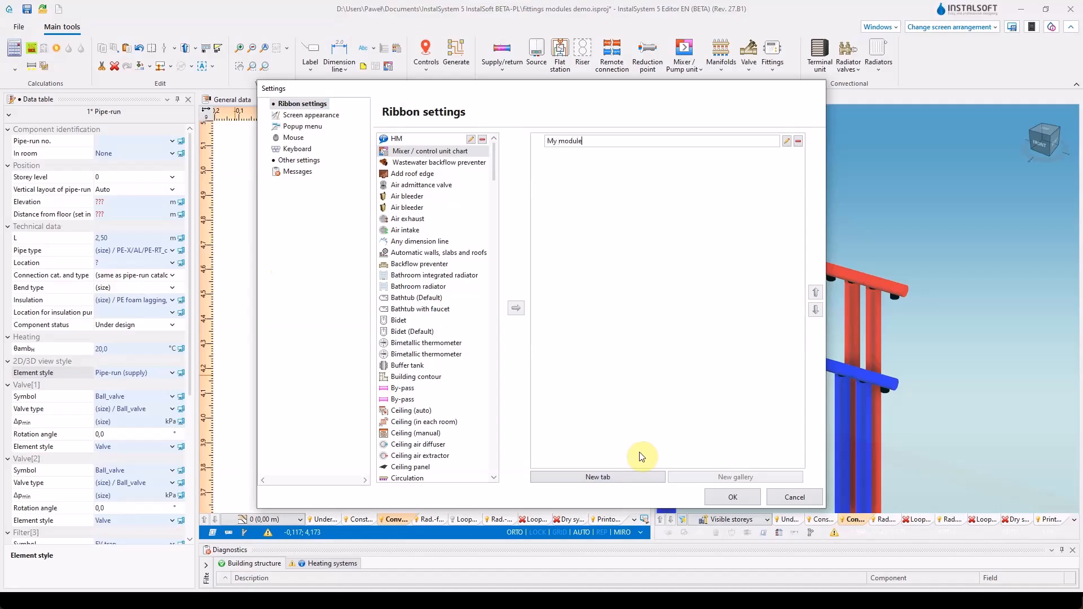
click(668, 377)
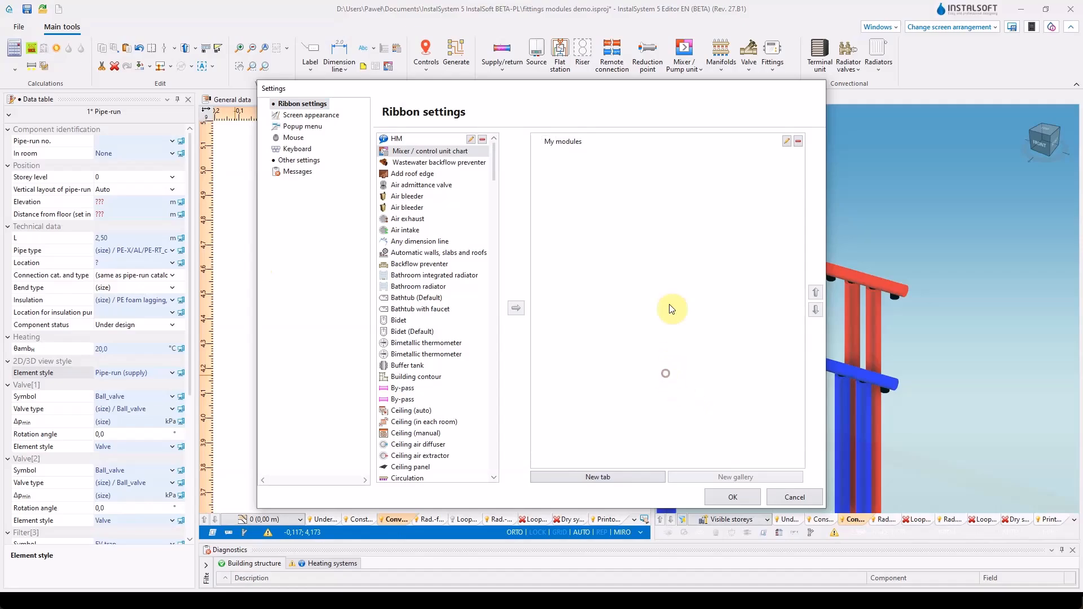
- Create a new gallery named "Heating" under the My modules tab
click(648, 141)
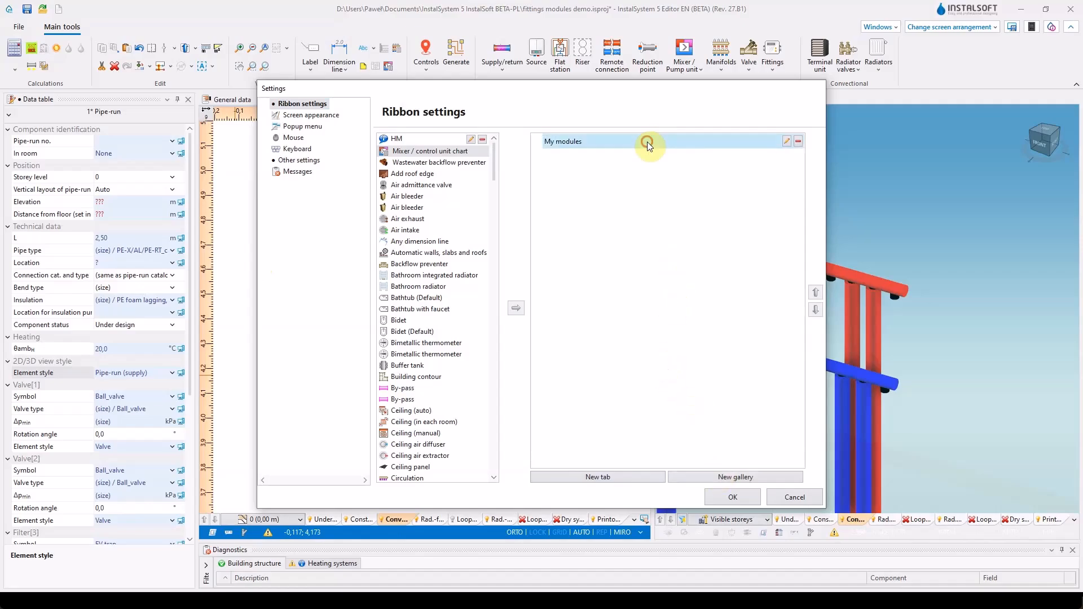
click(767, 479)
click(617, 155)
text(He)
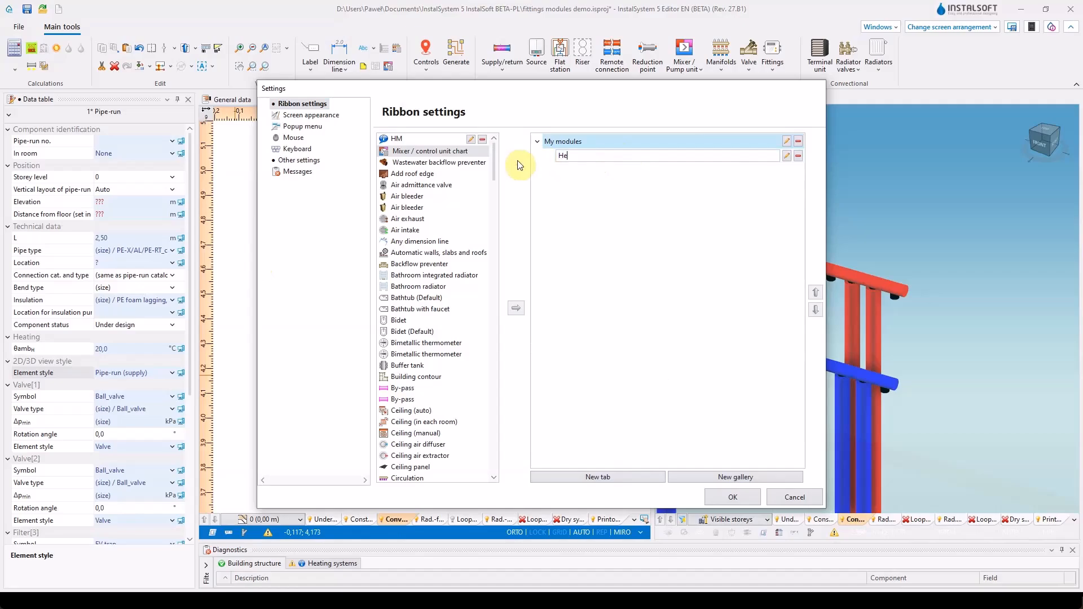
text(ating)
key(Return)
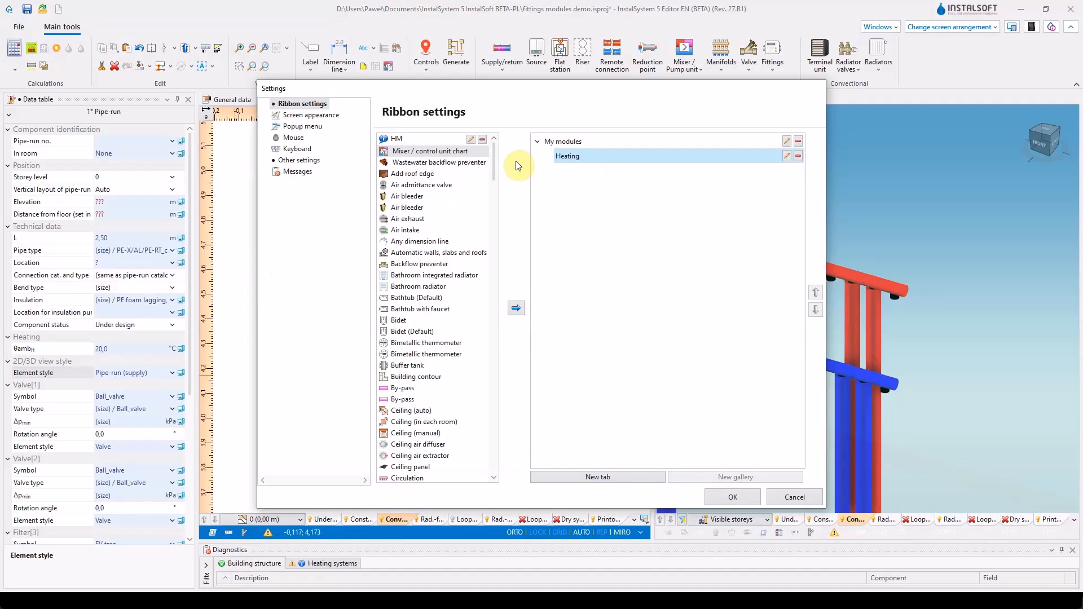
- Add the HM module to the Heating gallery and accept the ribbon settings
click(423, 141)
click(517, 309)
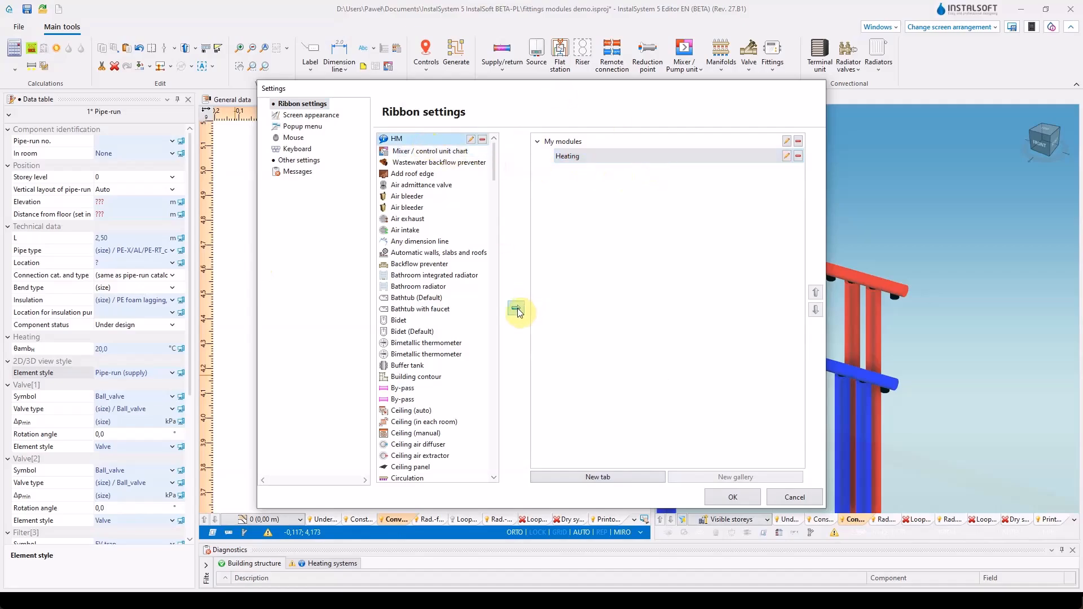
click(517, 309)
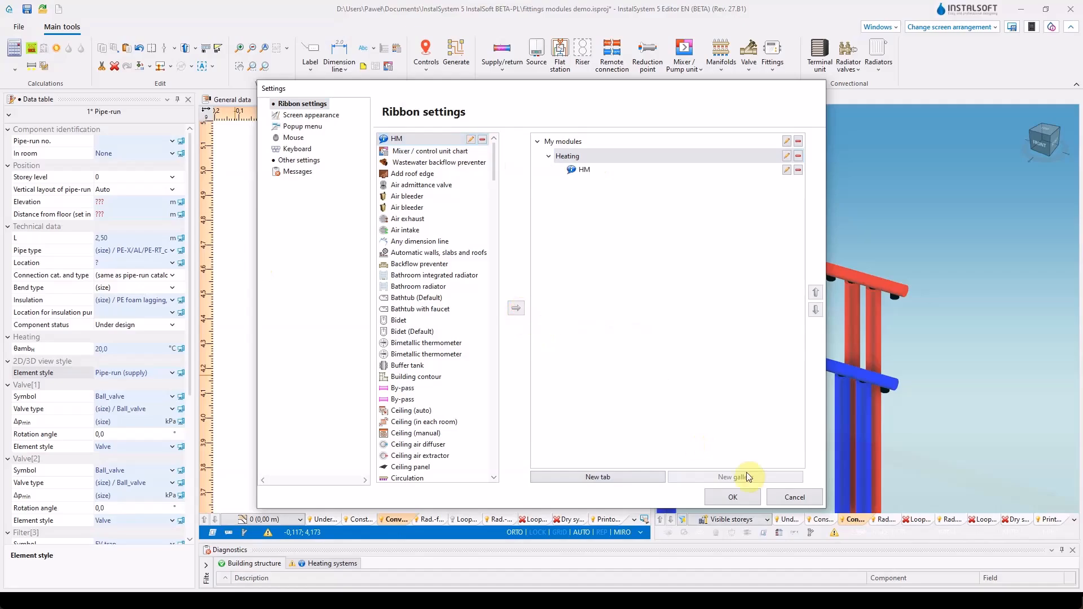
click(734, 498)
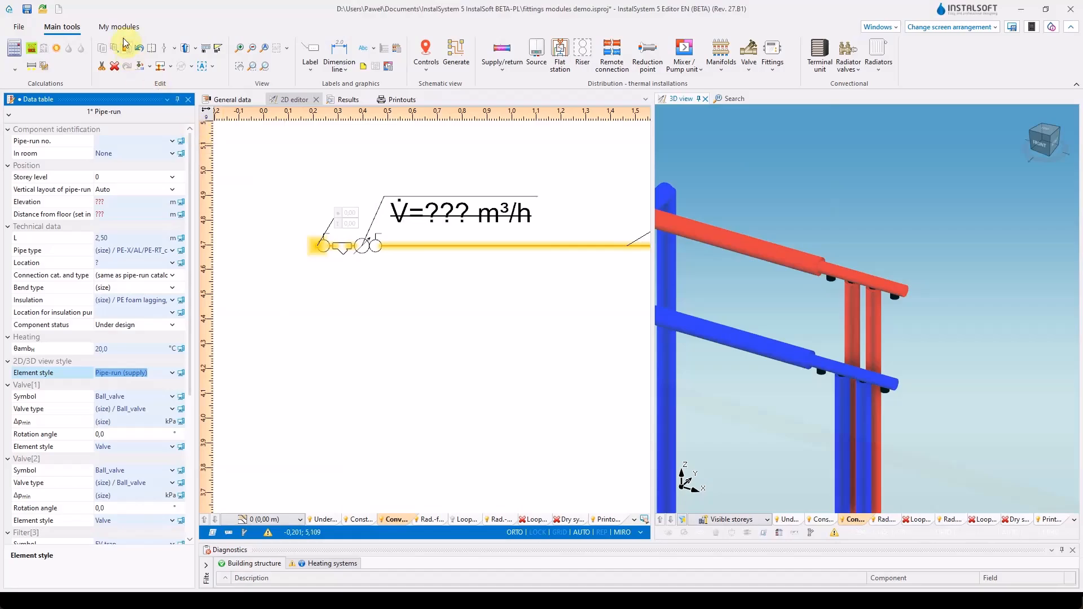
- Delete the source pipe-run together with its valves, filter and heat meter from the drawing
drag(500, 318, 278, 187)
key(Delete)
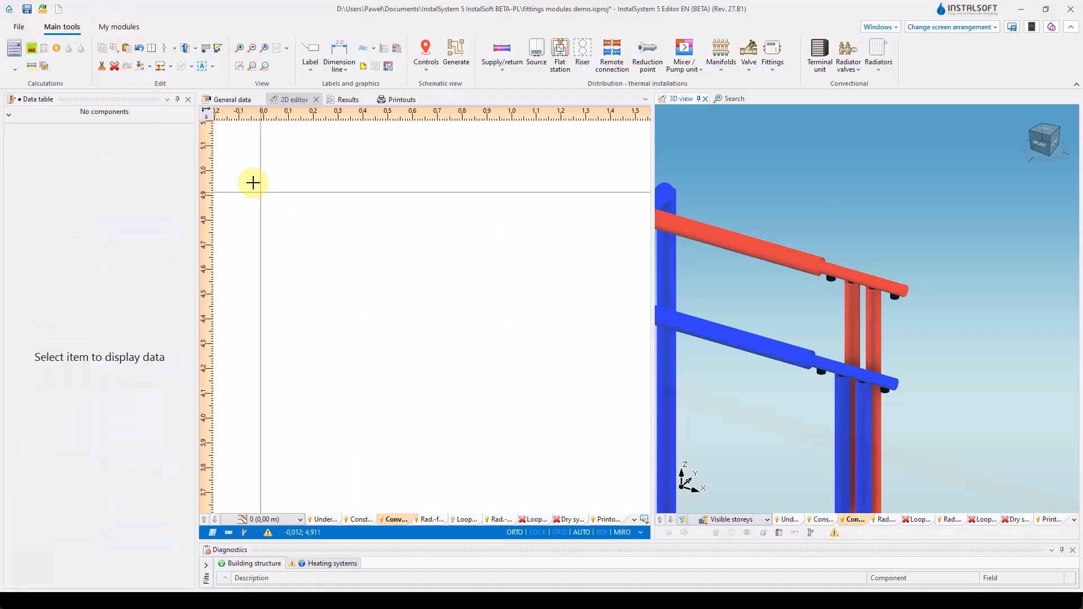
- Insert the HM module from the Heating gallery into both vertical supply pipe-runs below the red manifold in the 3D view
click(127, 28)
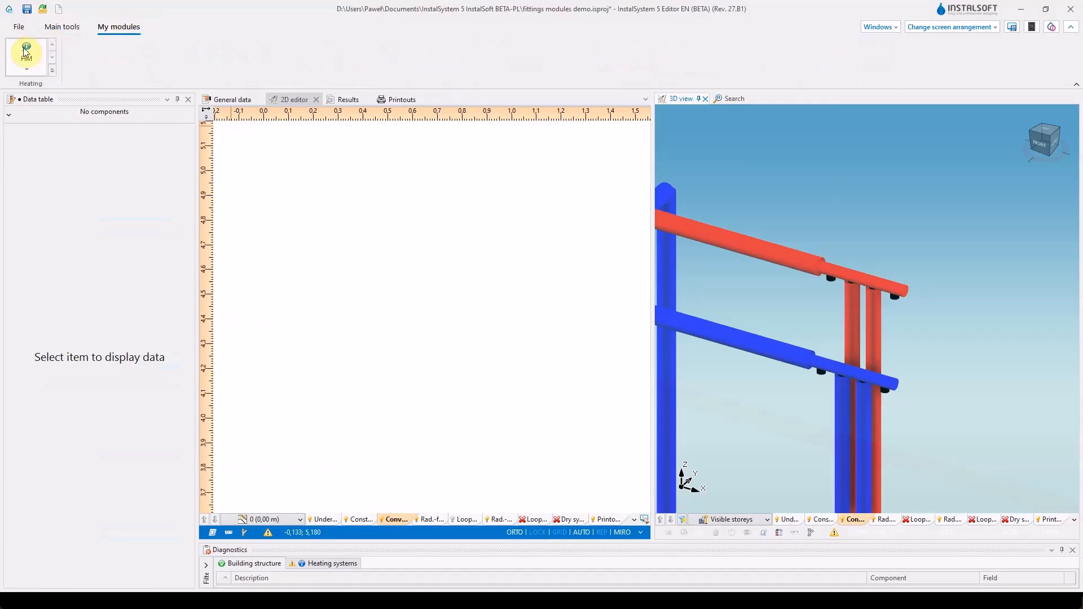
click(25, 71)
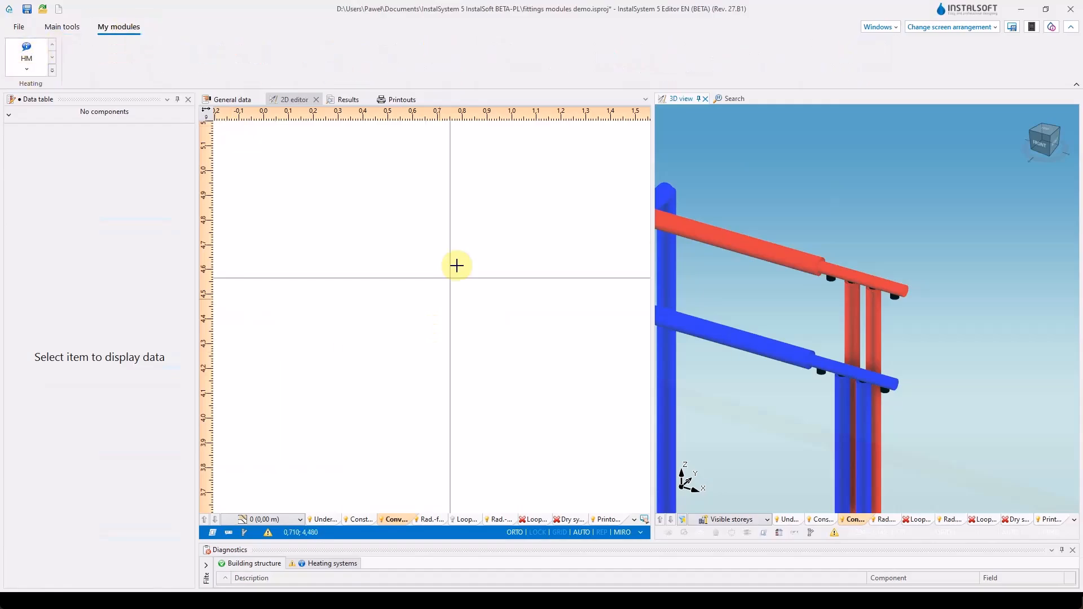
click(406, 376)
scroll(409, 384, up, 3)
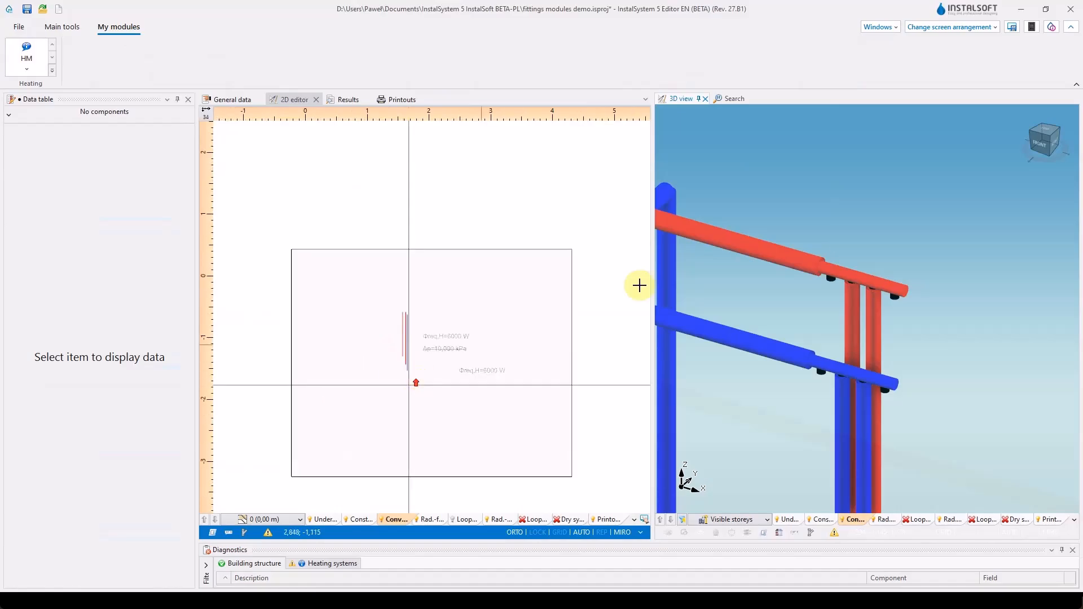
scroll(894, 288, up, 4)
scroll(890, 177, down, 2)
click(818, 332)
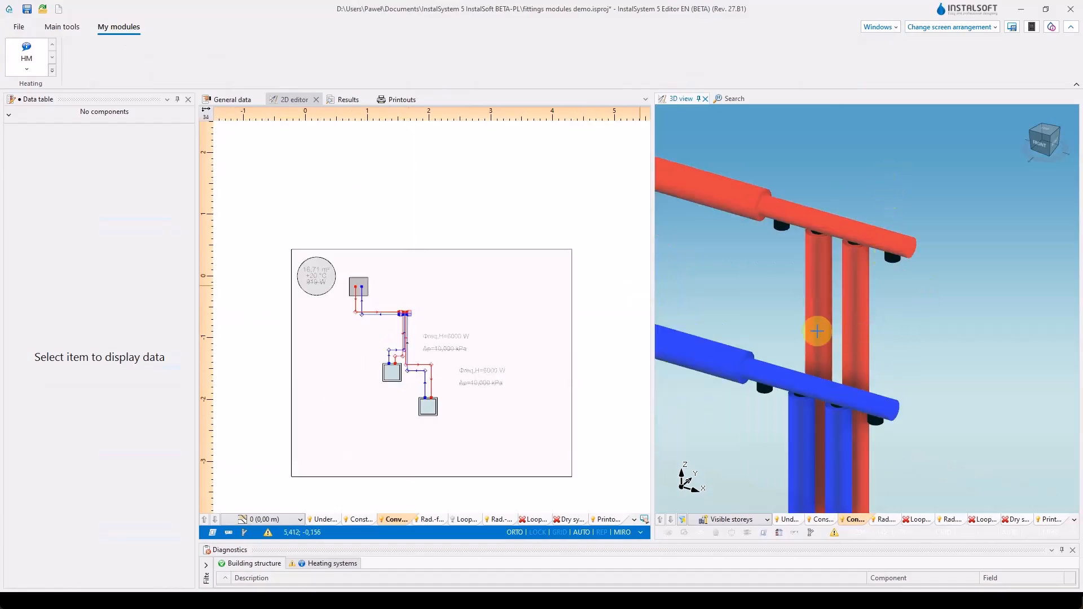
ctrl+click(870, 340)
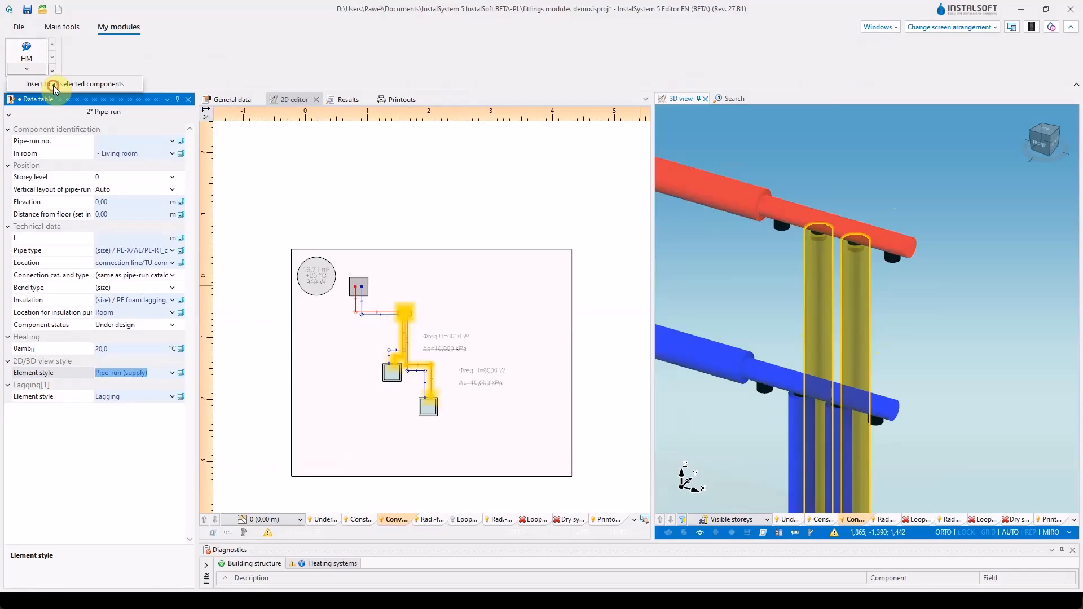
click(54, 89)
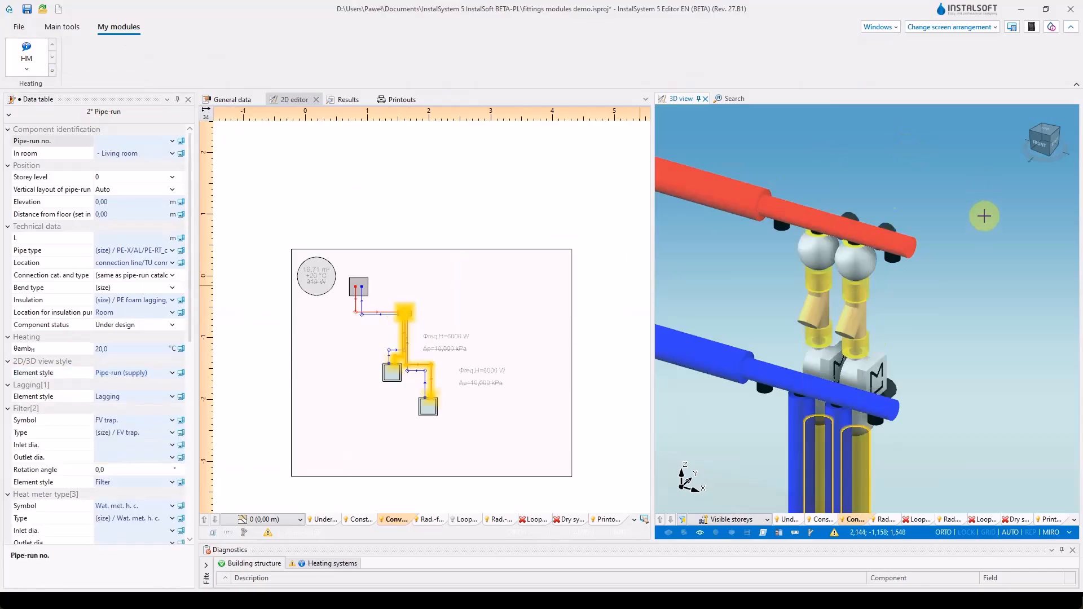
- Examine the inserted valves, filters and heat meters on both supply pipe-runs in the 3D and 2D views
click(1056, 141)
drag(1056, 140, 1021, 140)
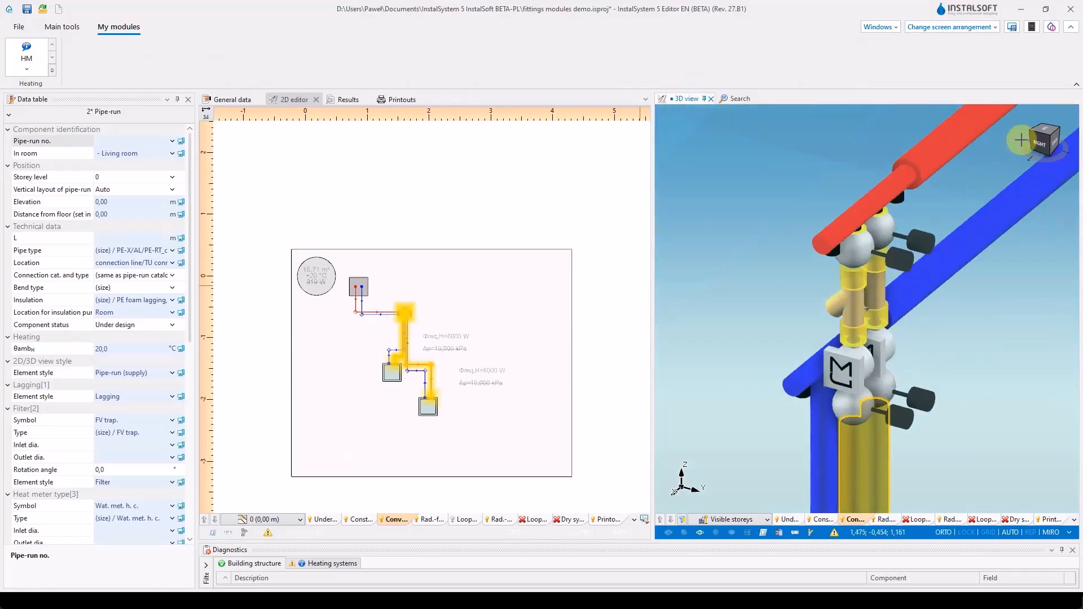
scroll(732, 172, down, 3)
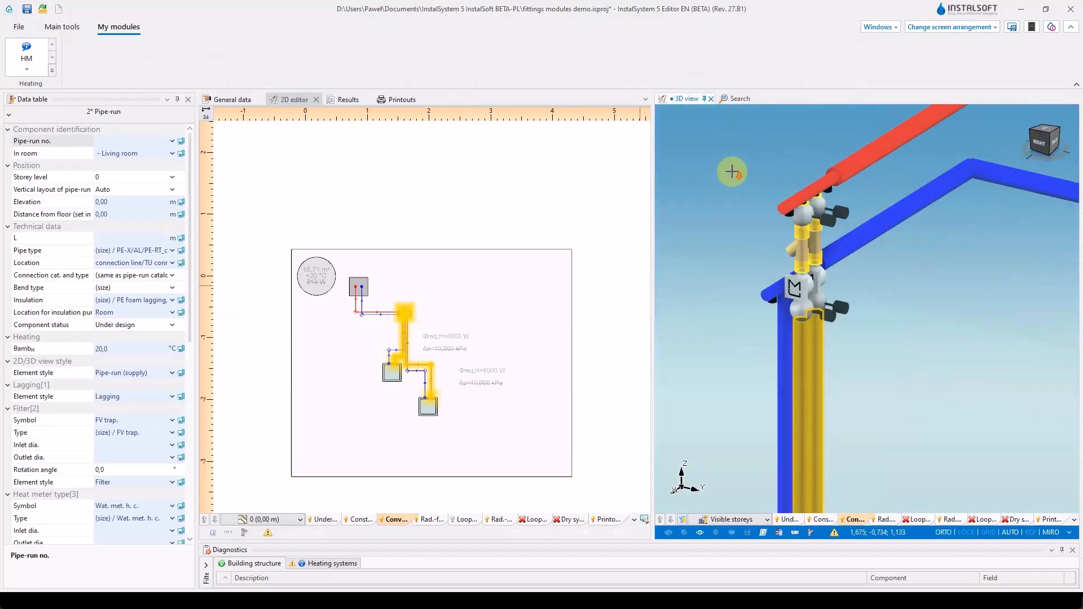
scroll(733, 172, down, 2)
scroll(402, 309, up, 5)
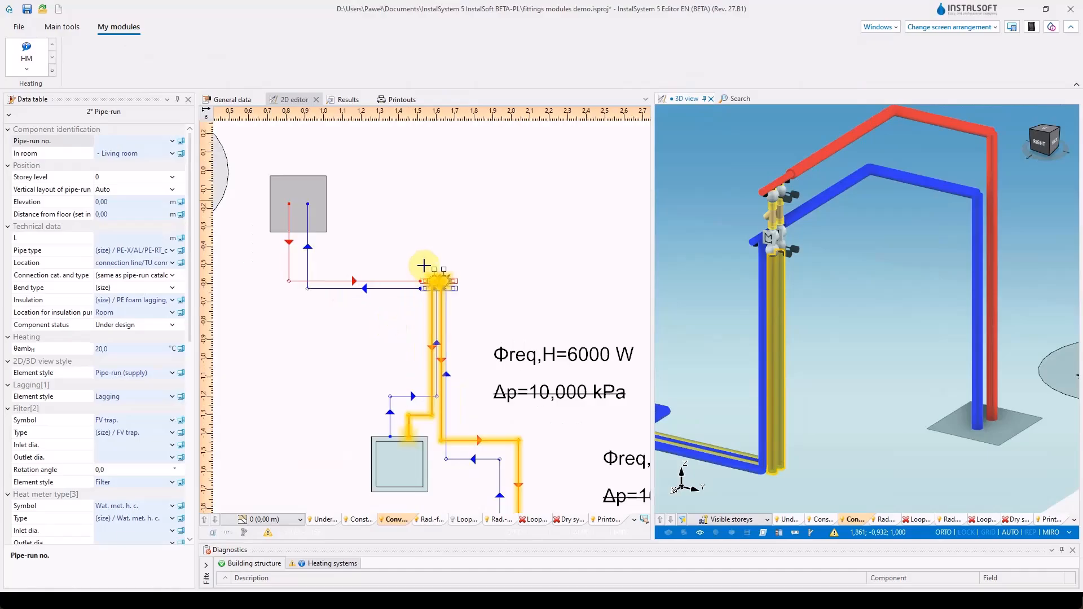
key(Escape)
scroll(423, 271, up, 4)
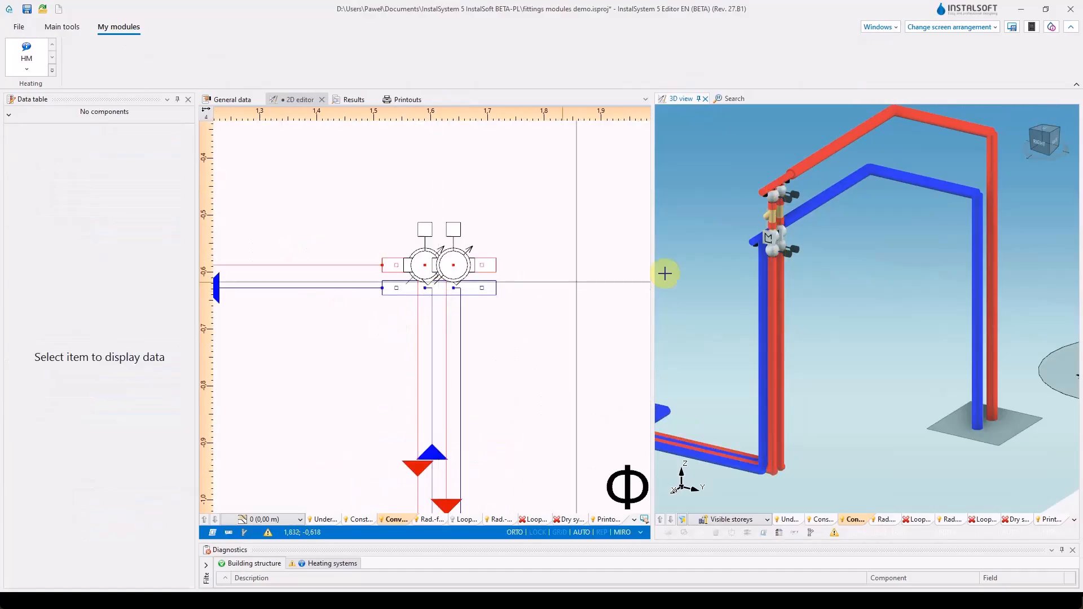
scroll(744, 204, up, 3)
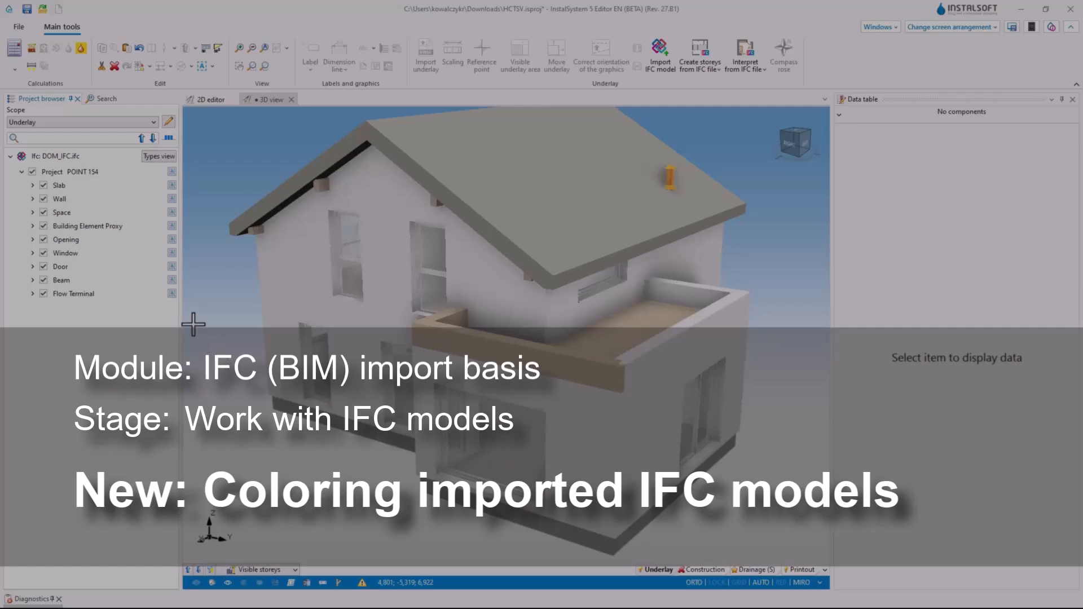
- Set the colour of the ground-floor SZ1 wall around the large front window in the IFC model to Orange
click(32, 199)
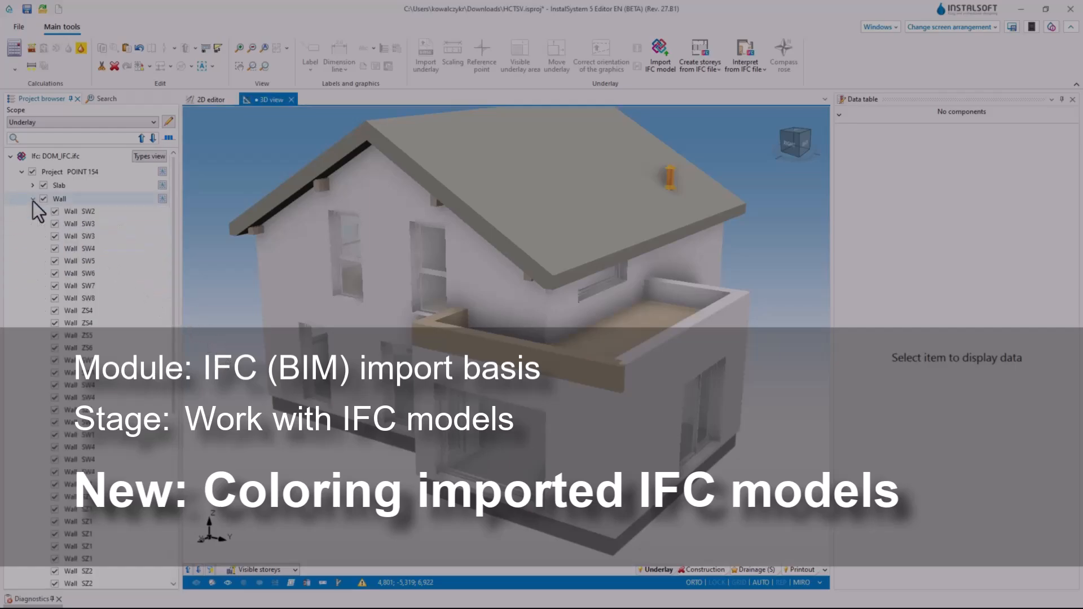
scroll(98, 408, down, 5)
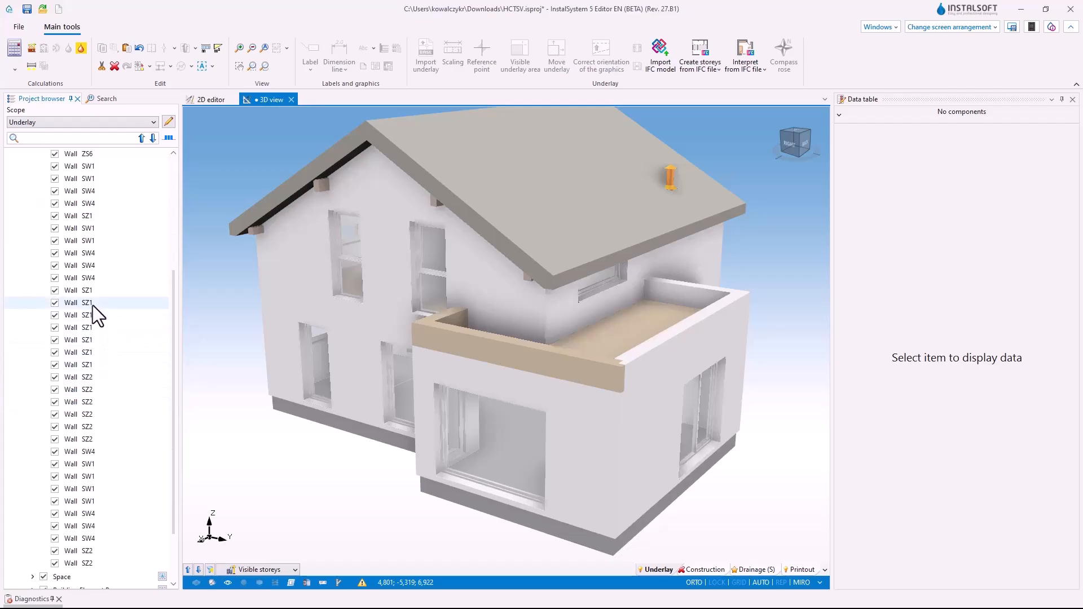
click(92, 306)
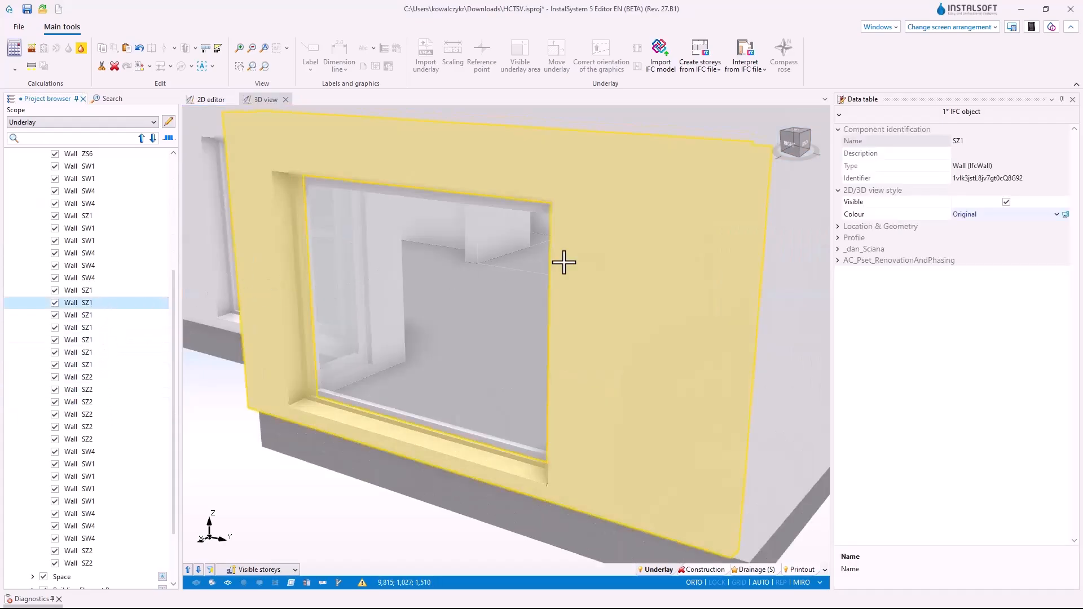
click(863, 216)
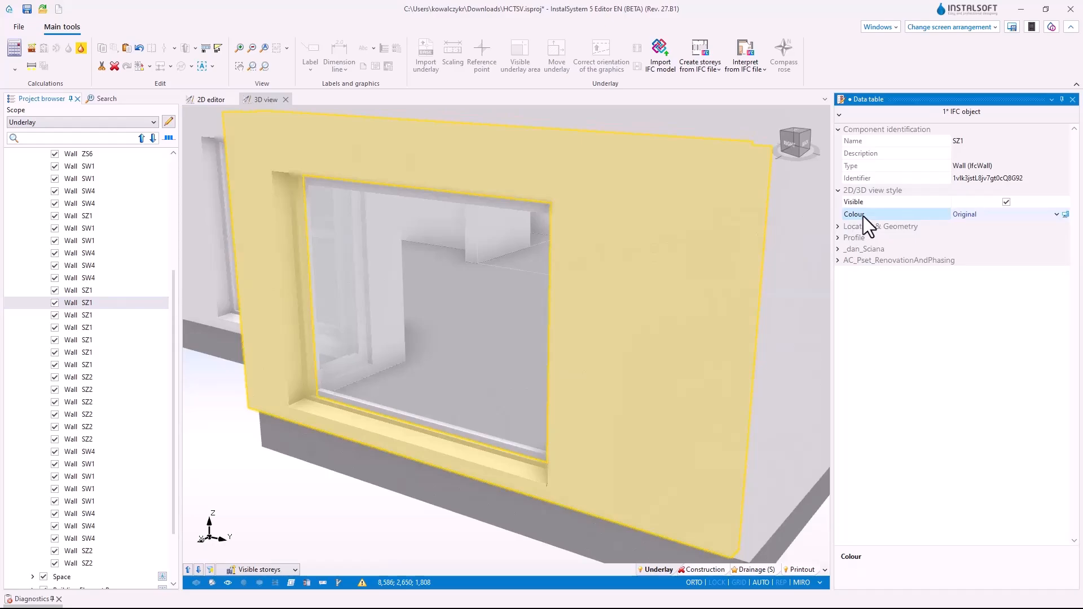
click(1057, 214)
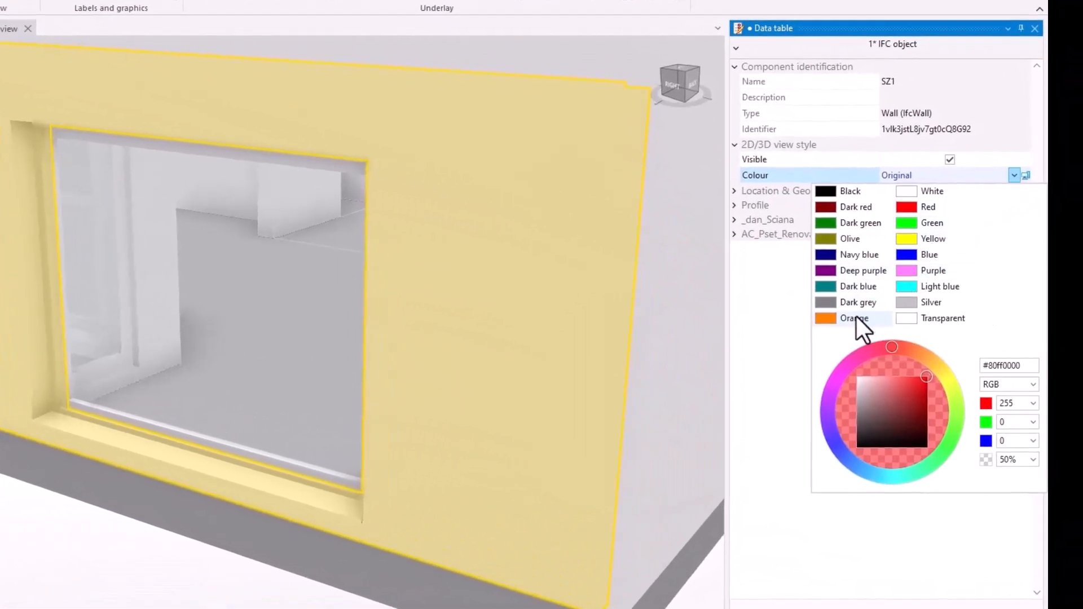
click(855, 319)
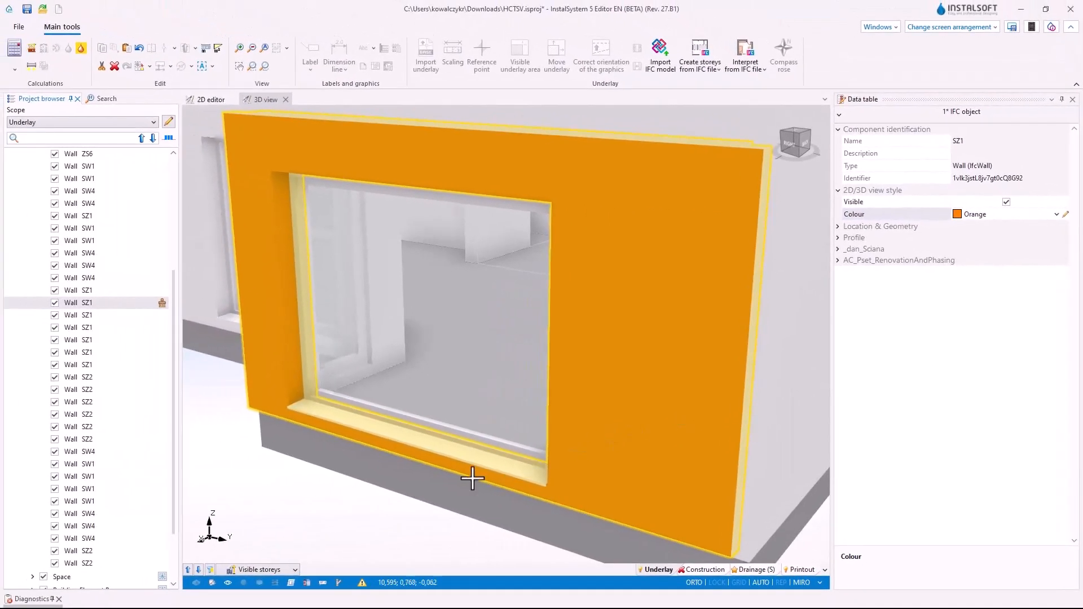
click(319, 503)
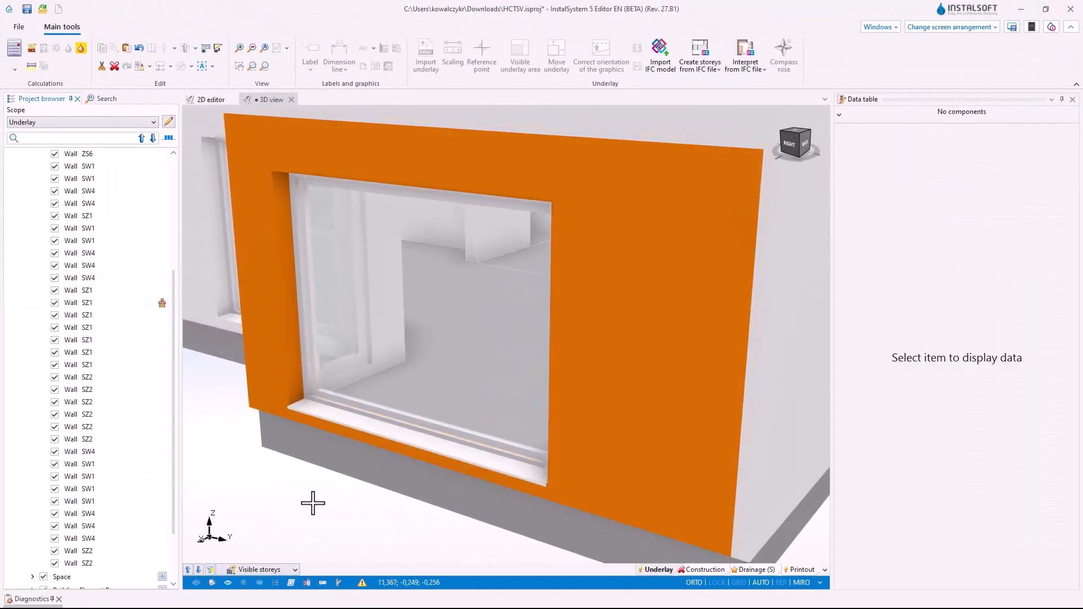
middle_click(313, 503)
middle_click(313, 503)
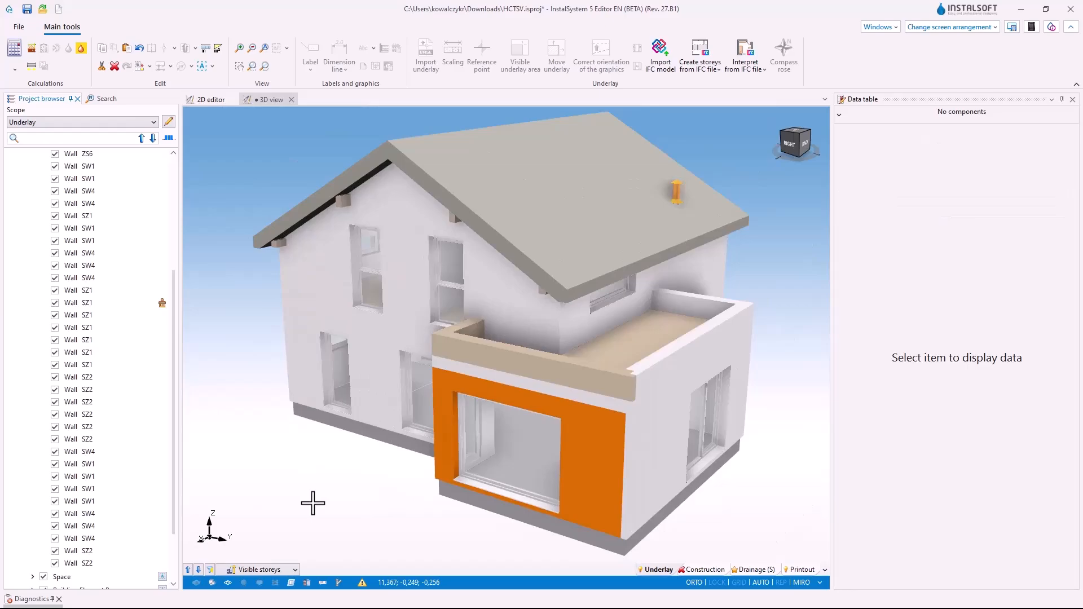
- Set the colour of the whole IFC project POINT 154 to Yellow and restore its original colour
drag(176, 403, 188, 256)
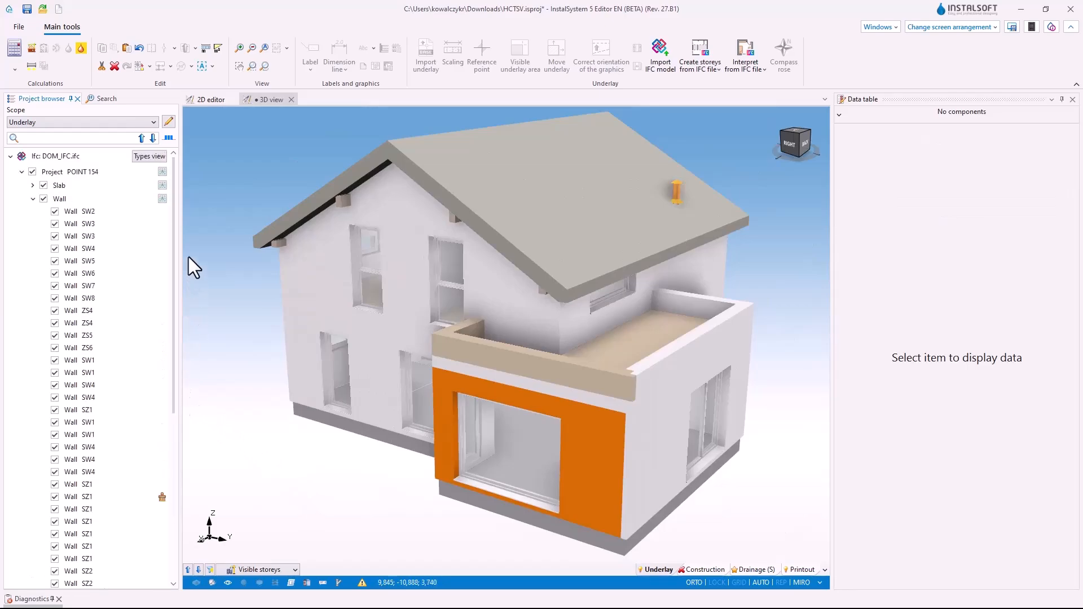
click(32, 201)
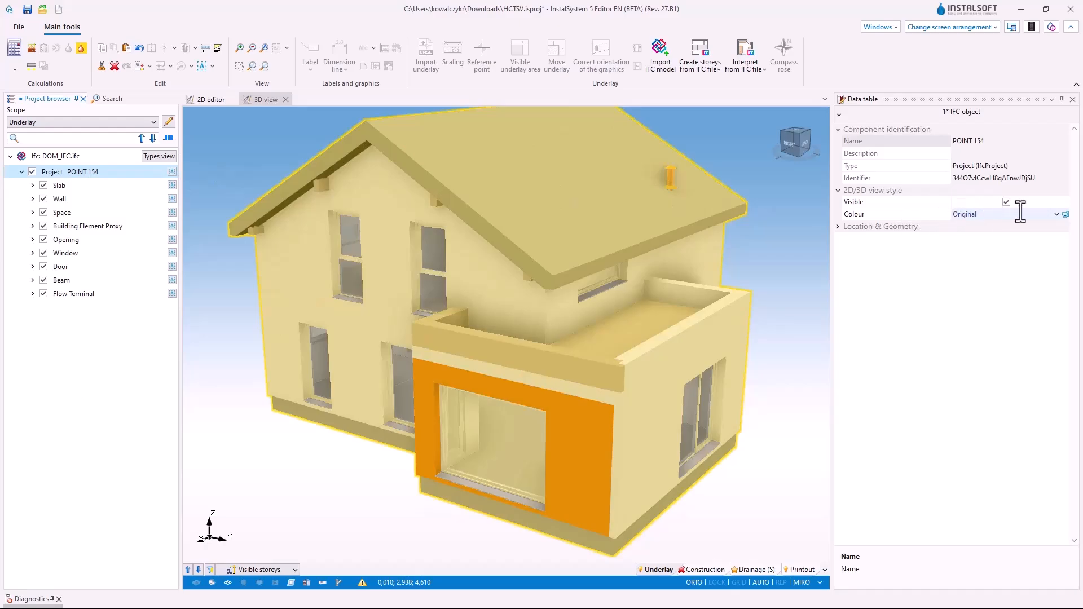
click(1057, 215)
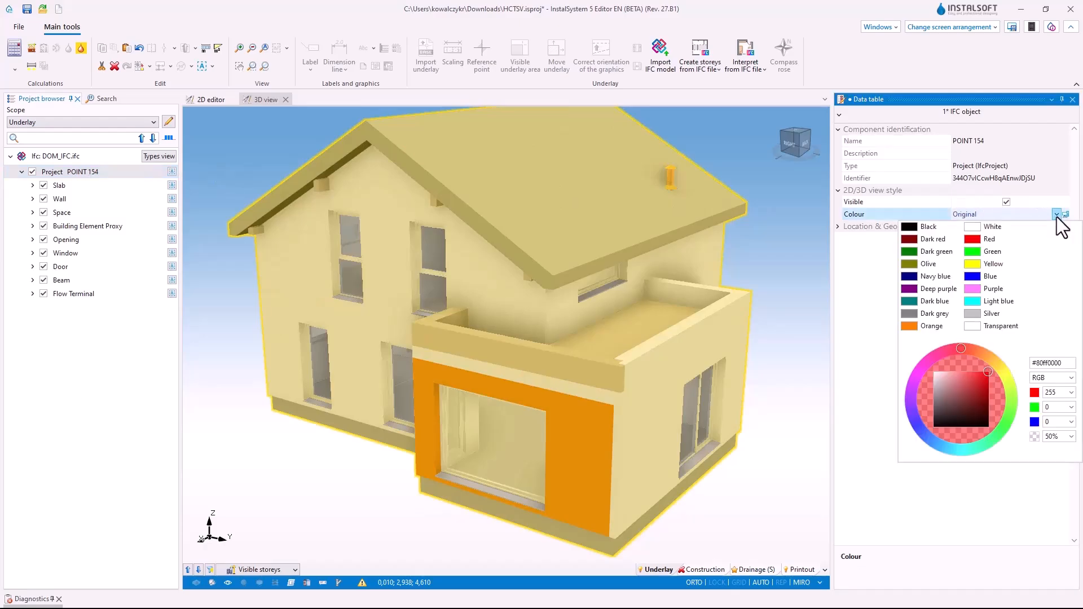
click(994, 264)
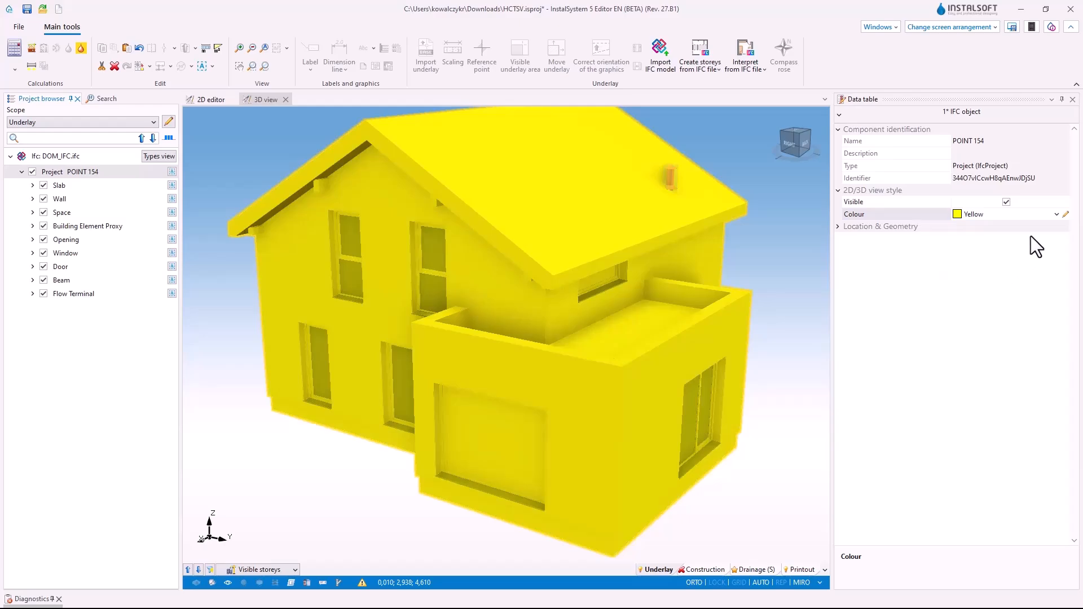
click(1066, 214)
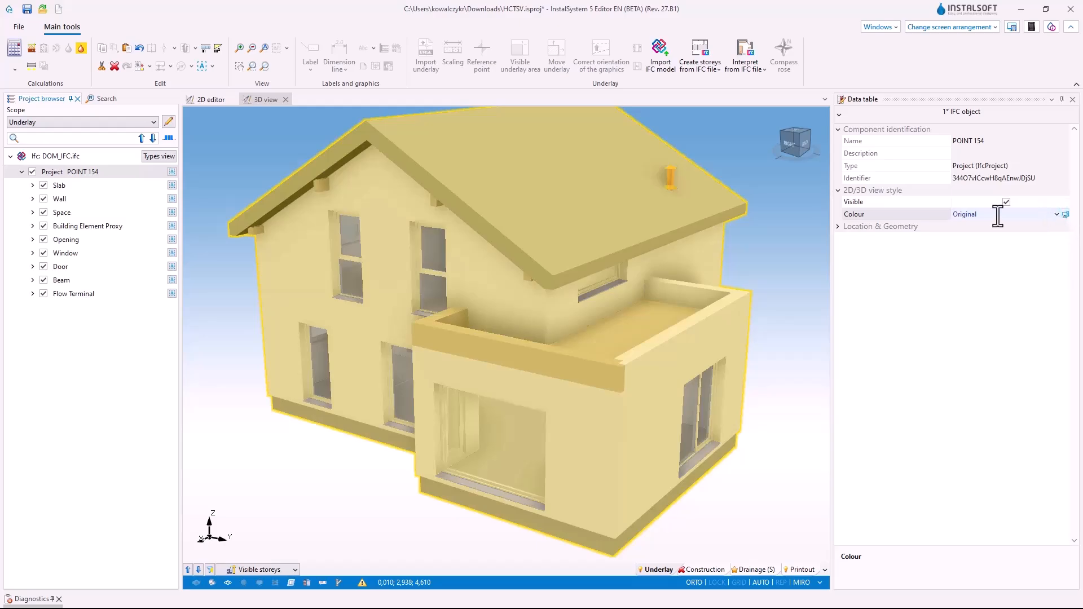
- Hide all IFC project elements except the beams, set the project colour to Blue and list the individual beams
click(33, 172)
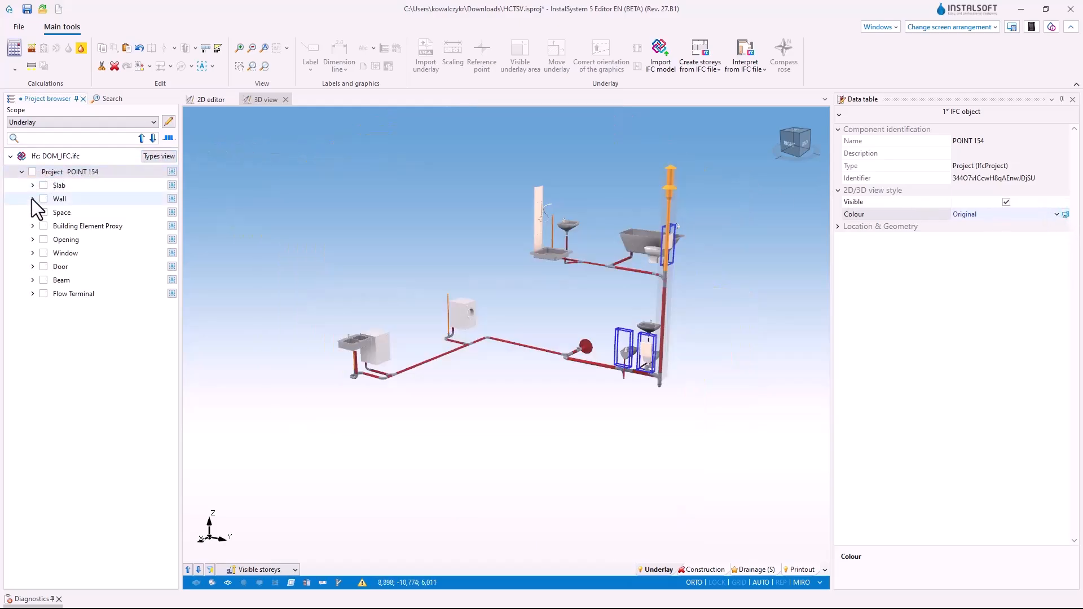
click(43, 280)
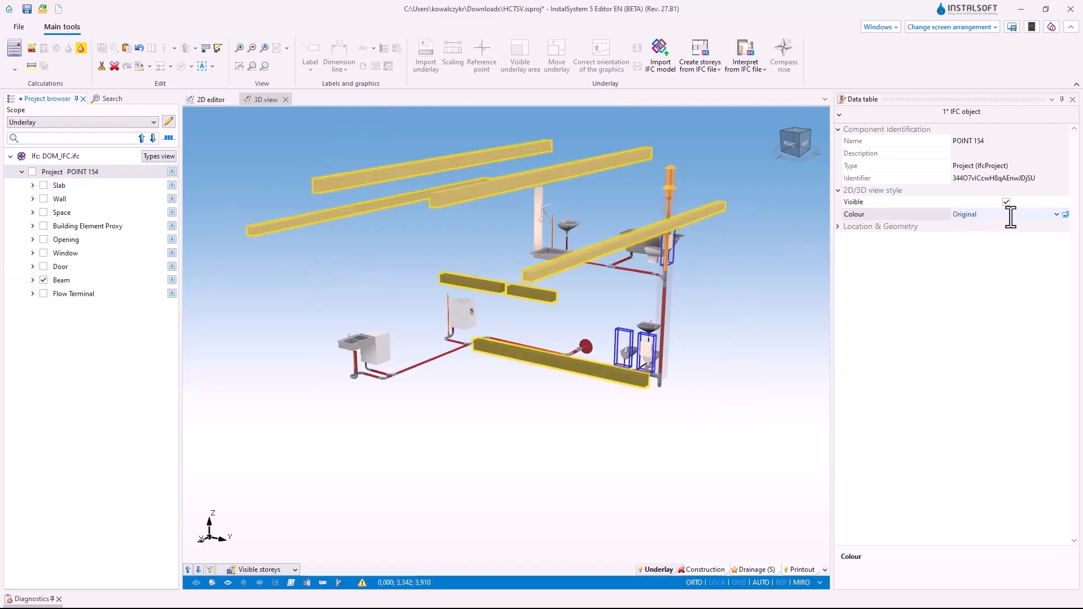
click(1057, 214)
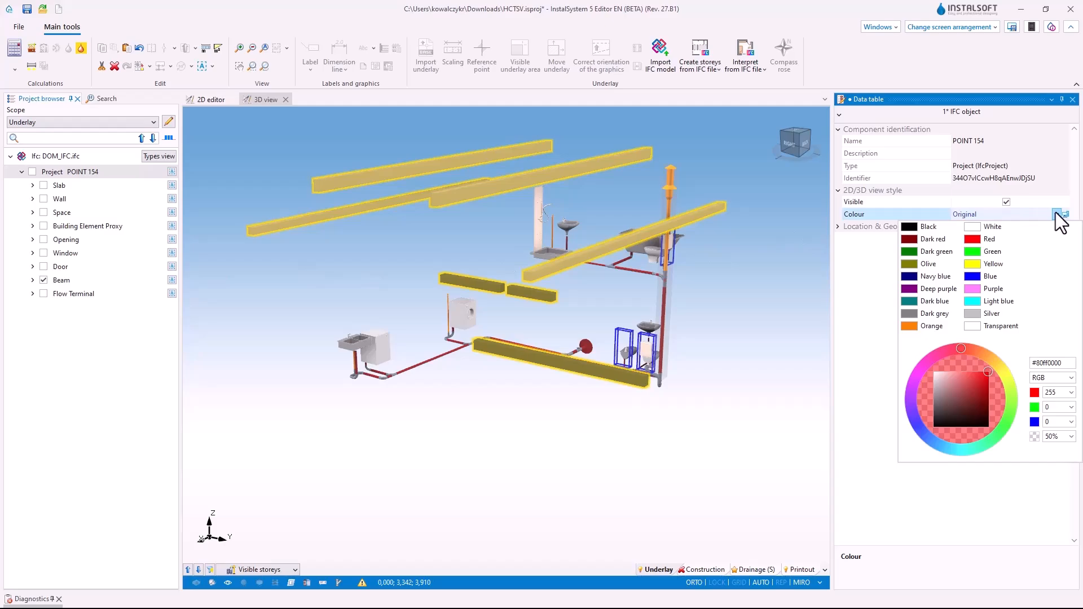
click(989, 275)
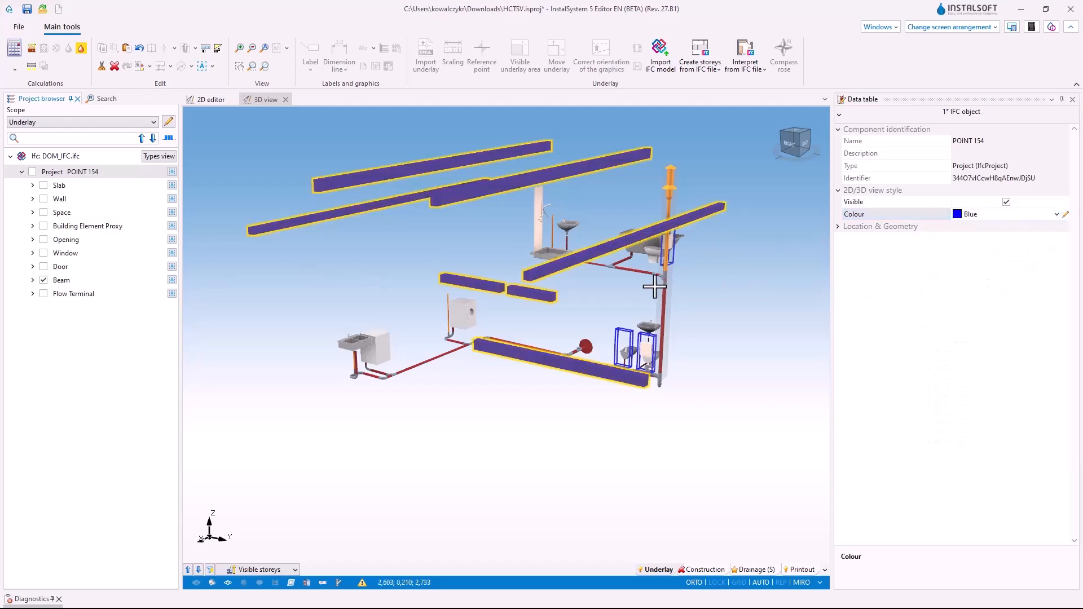
click(32, 280)
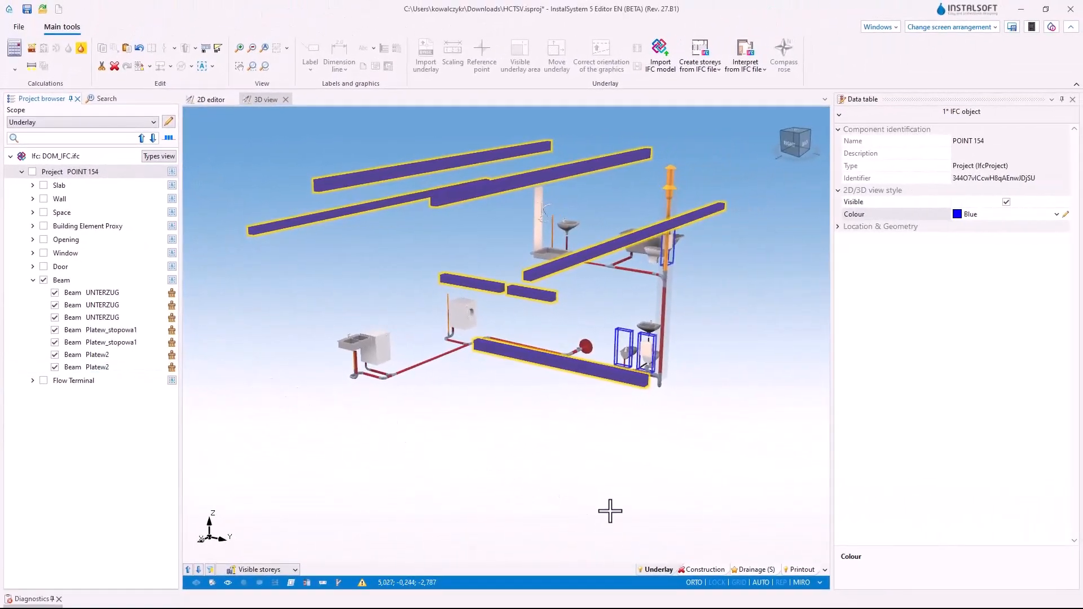
- Activate the Construction layer and make the Underlay layer visible when inactive, showing the IFC beams inside the building
click(702, 570)
click(701, 571)
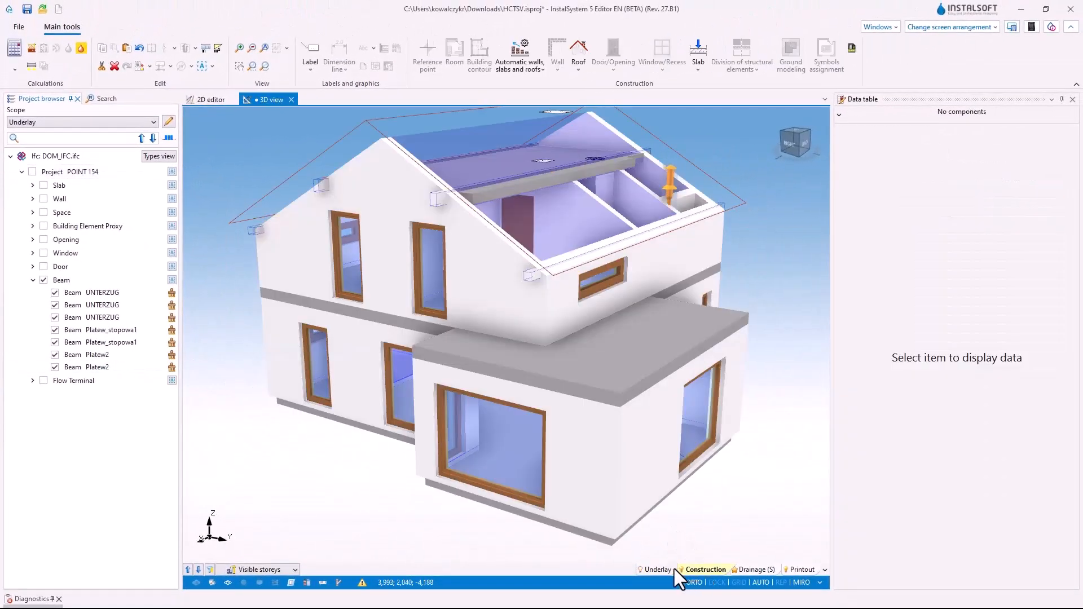
right_click(669, 569)
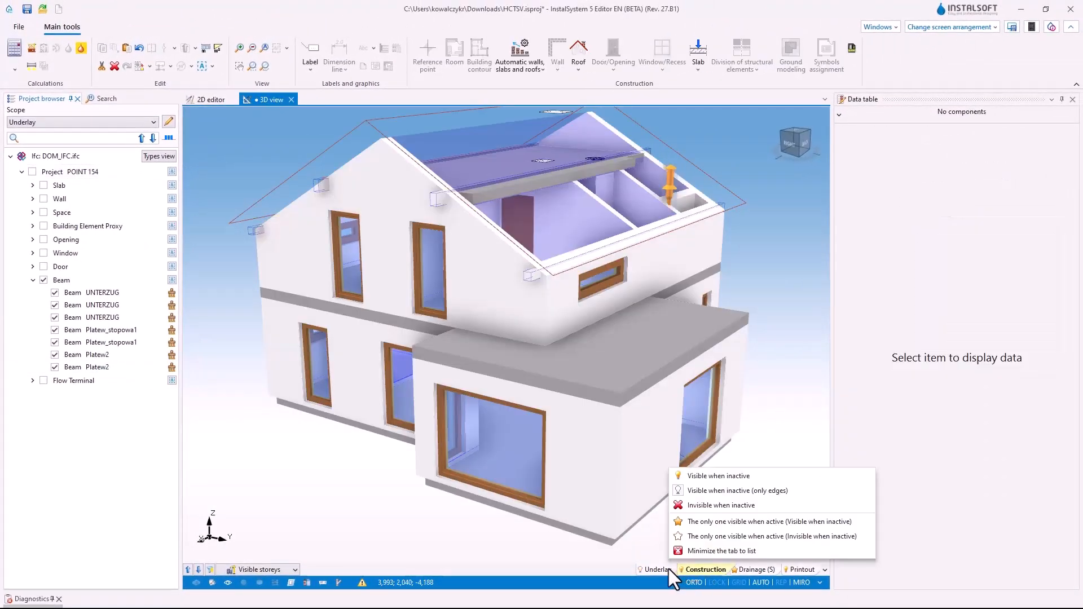
click(696, 478)
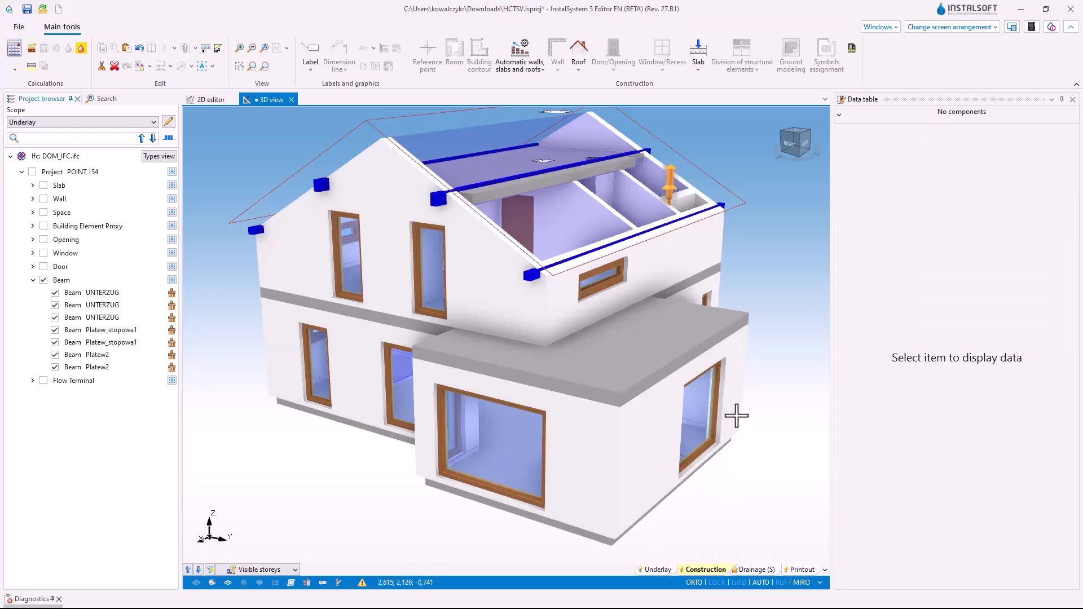
middle_drag(755, 266, 941, 281)
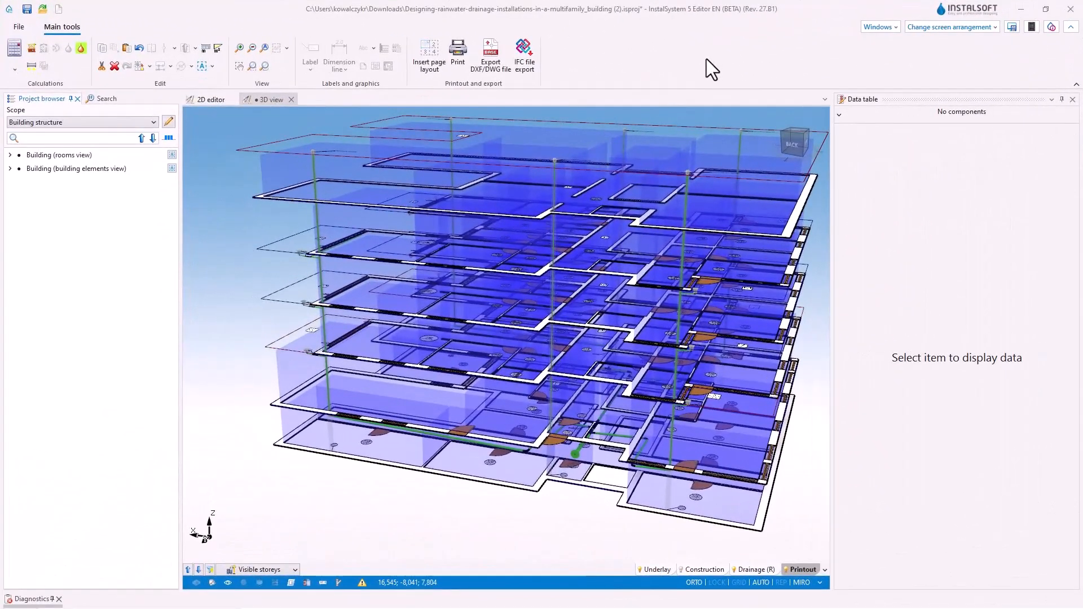
- Open the IFC file export settings for the multifamily building and expand the Rainwater drainage element layers
click(530, 65)
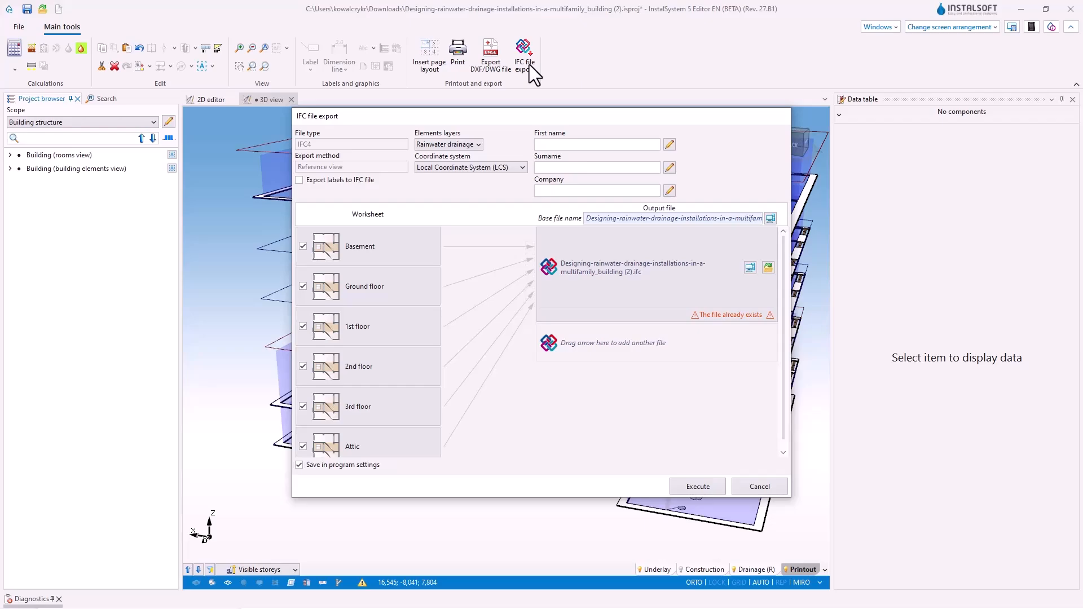
click(446, 144)
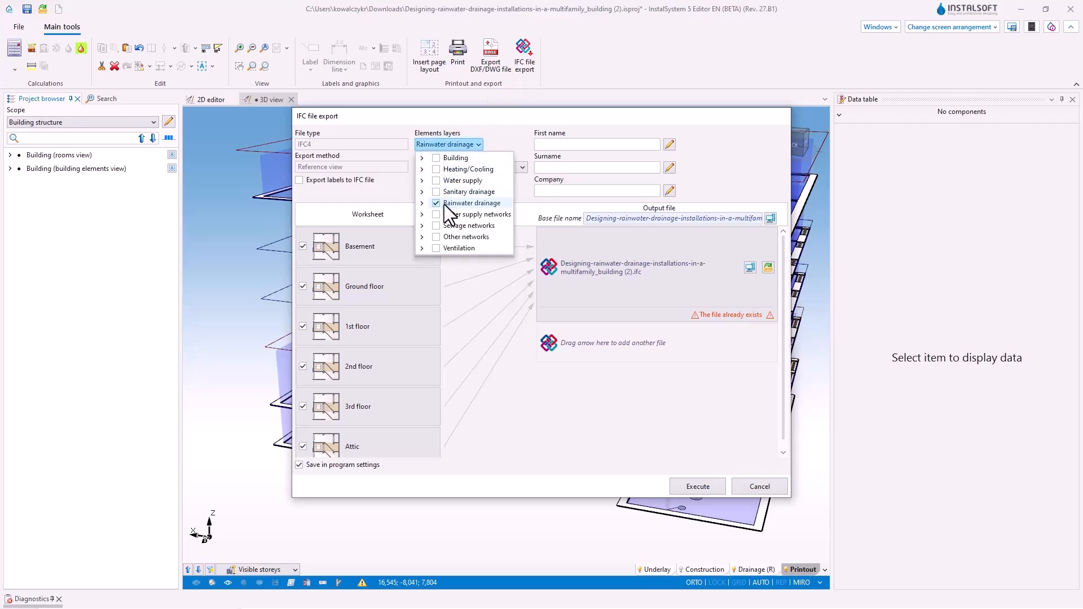
click(422, 203)
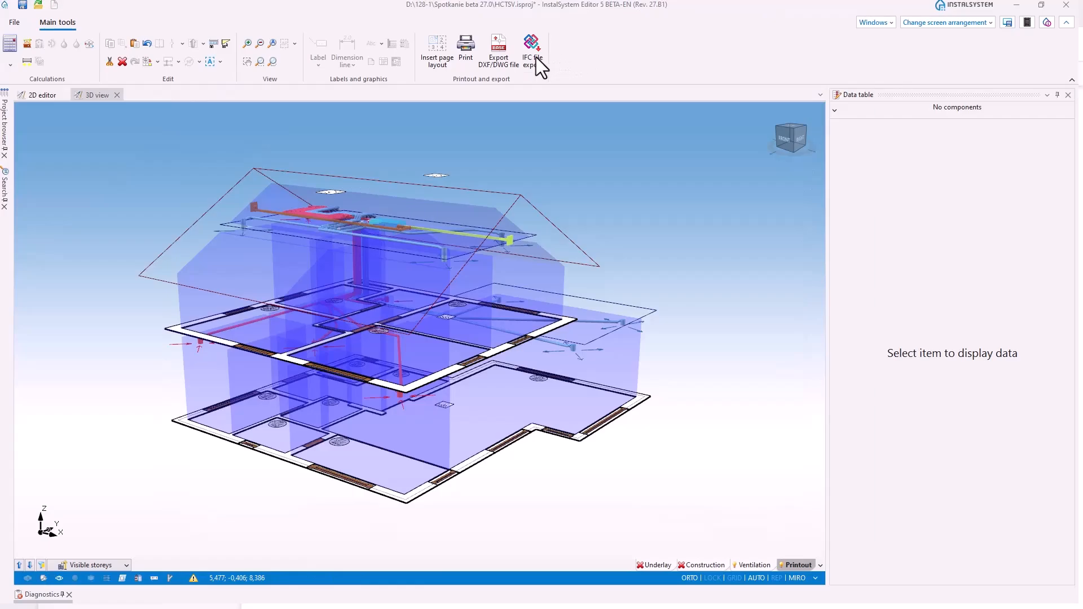
- Open the IFC file export settings for the HCTSV project and expand the Ventilation element layers
click(533, 57)
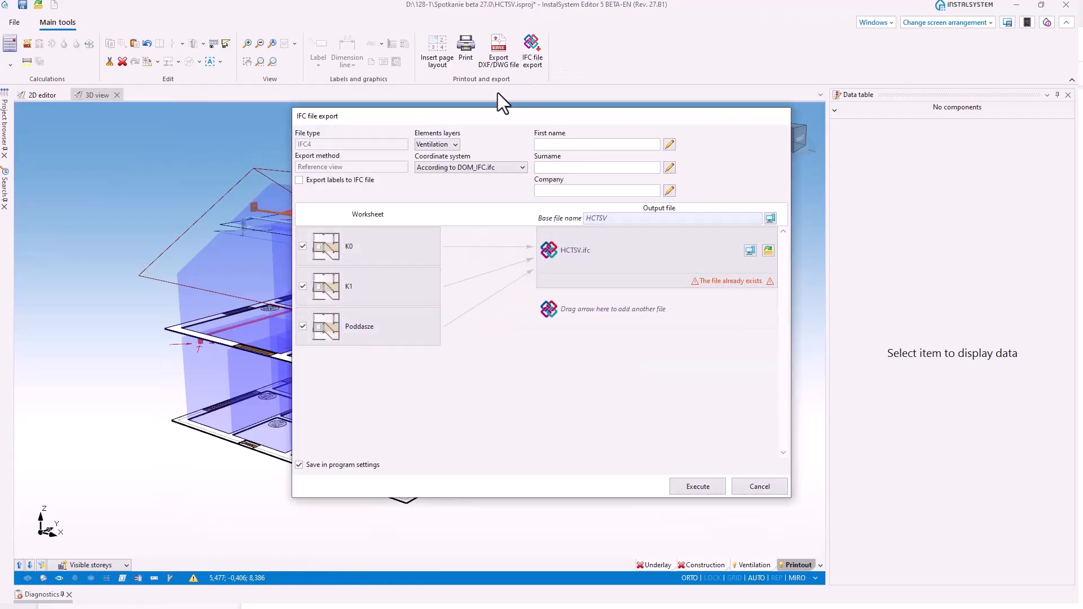
click(453, 145)
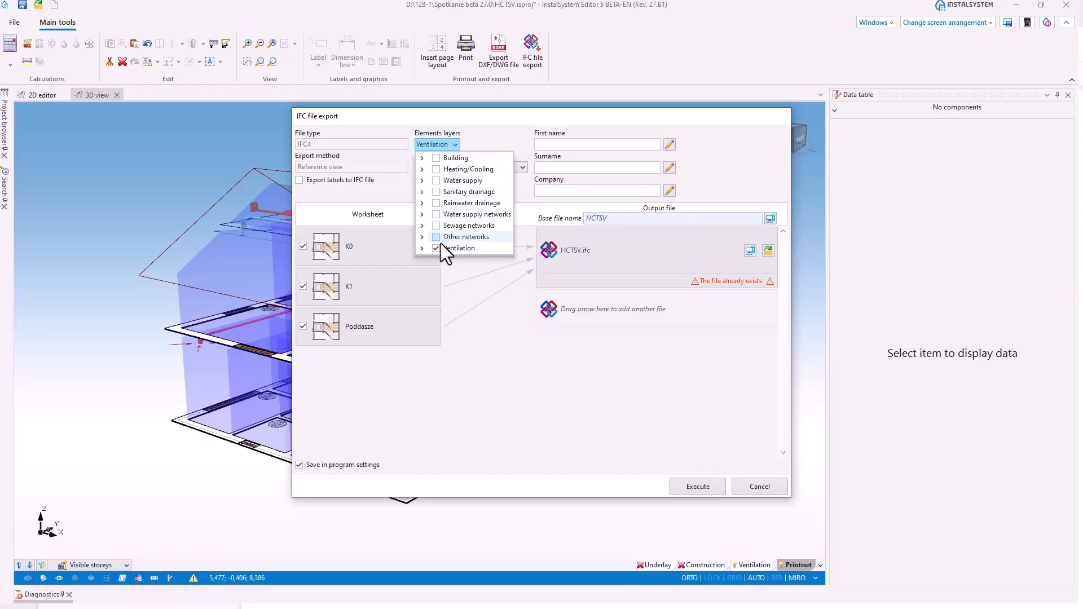
click(423, 249)
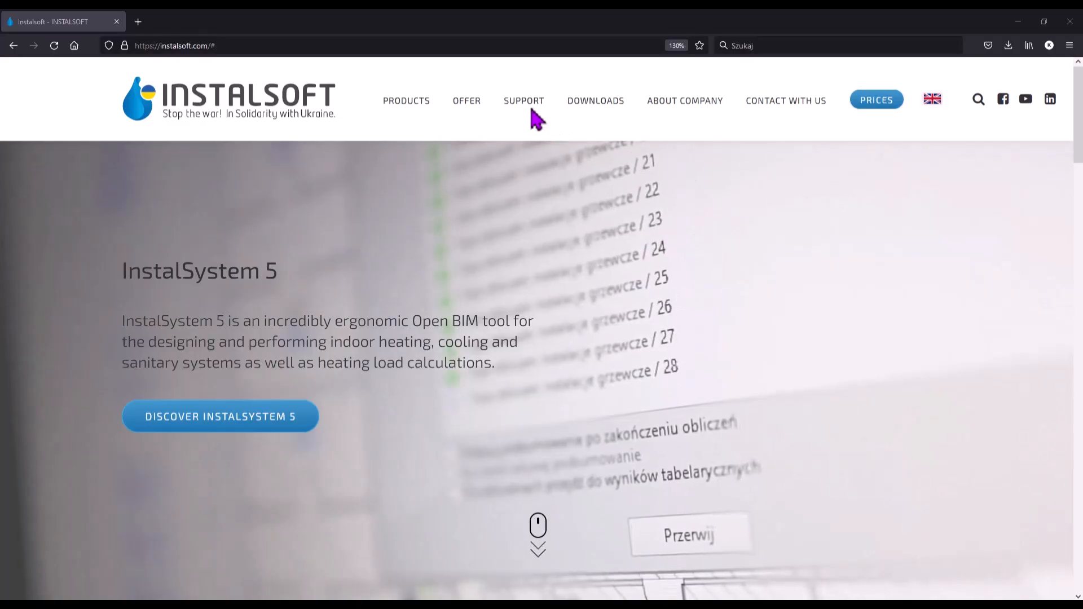
- Switch to the Instalsoft website in the browser, open the Publication info page and look through the revision notes
mouse_move(534, 116)
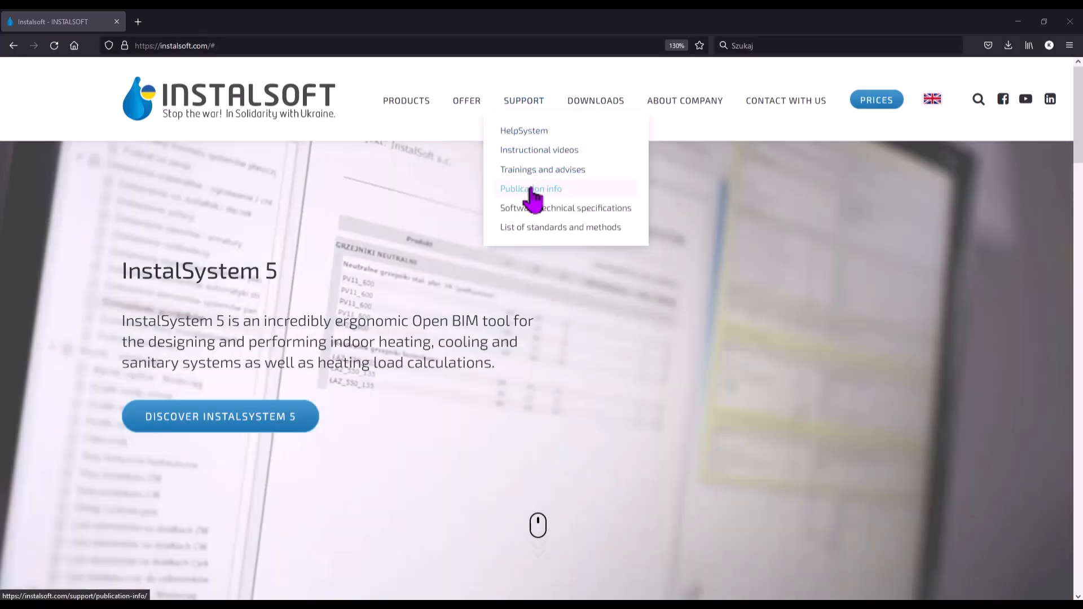
click(531, 189)
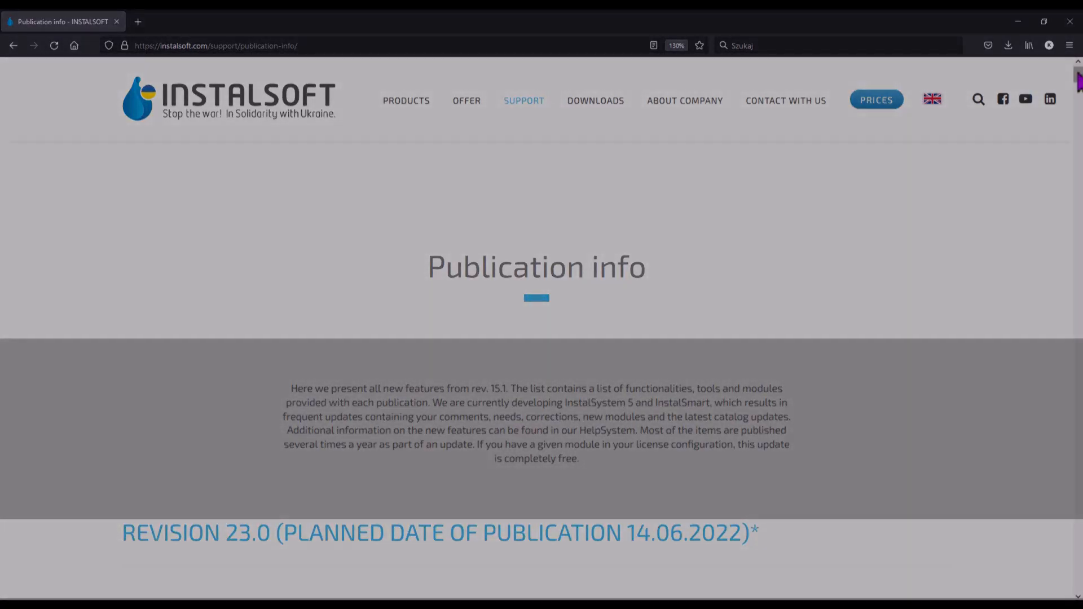
scroll(1079, 82, down, 10)
scroll(541, 327, down, 10)
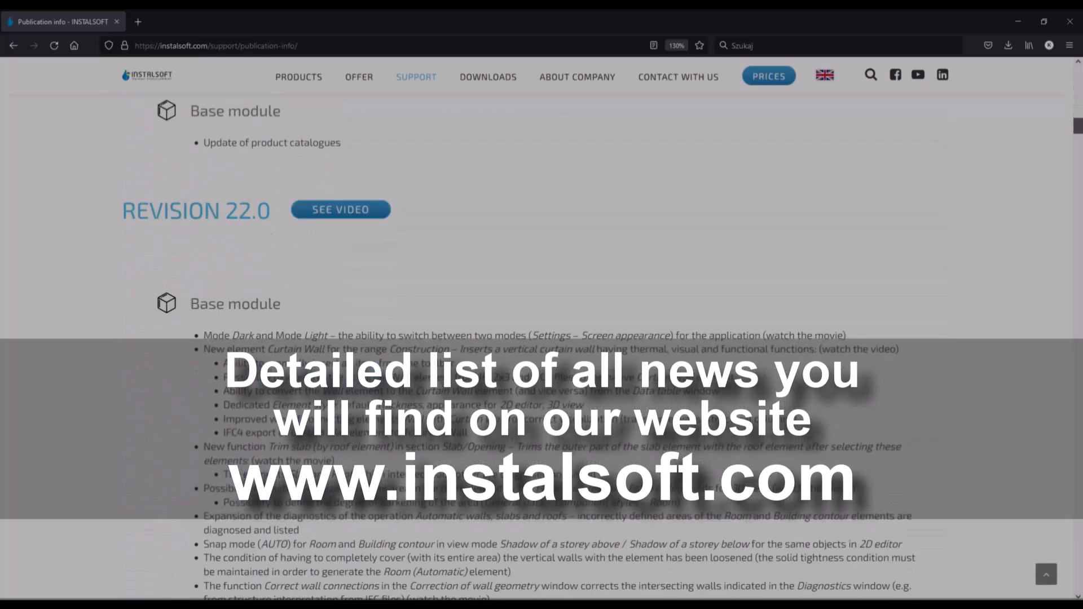
scroll(542, 327, down, 10)
scroll(542, 327, down, 7)
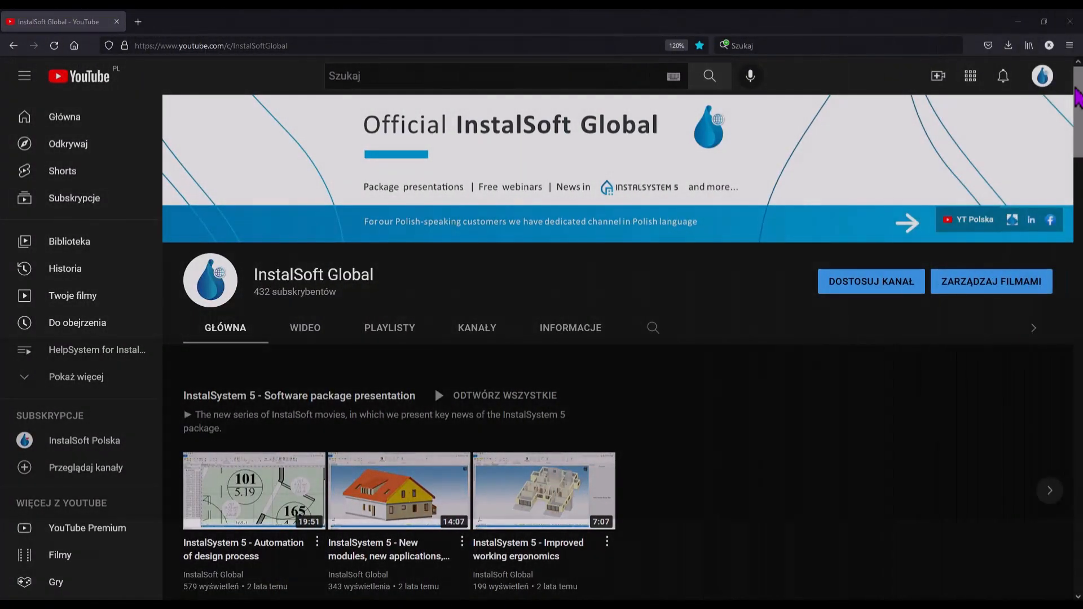
- Browse the InstalSystem 5 webinars&tutorials and Novelties in releases playlists on the InstalSoft Global YouTube channel
drag(1078, 96, 1082, 215)
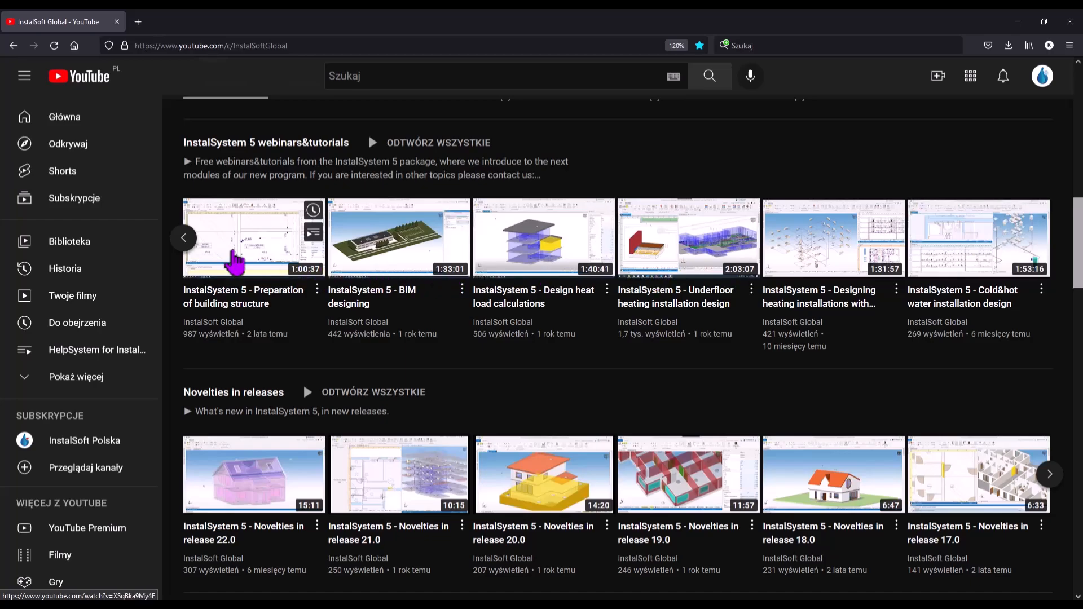
click(184, 238)
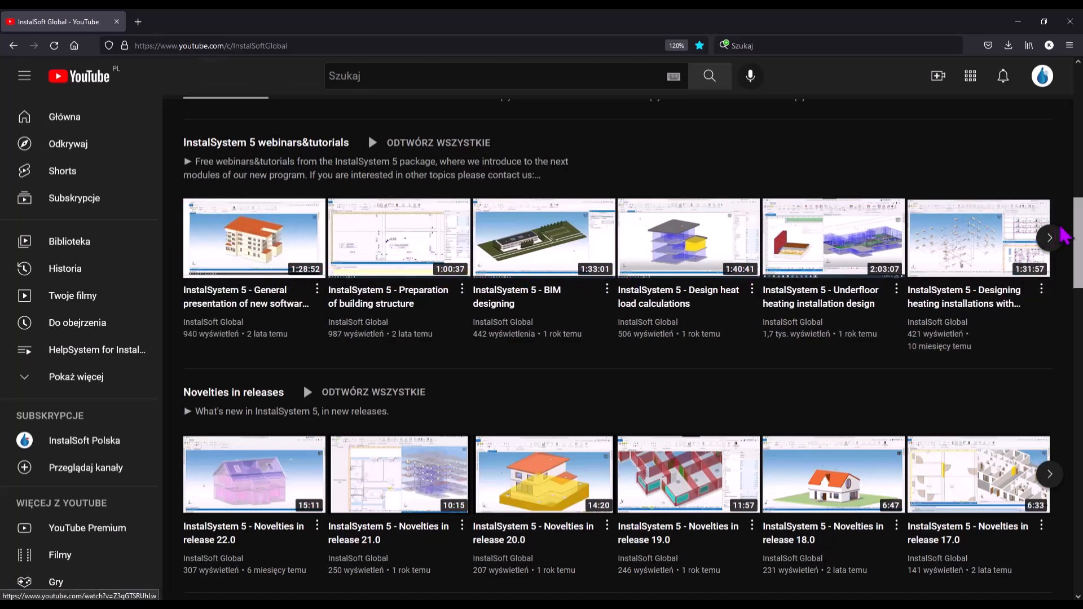
drag(1080, 241, 1080, 284)
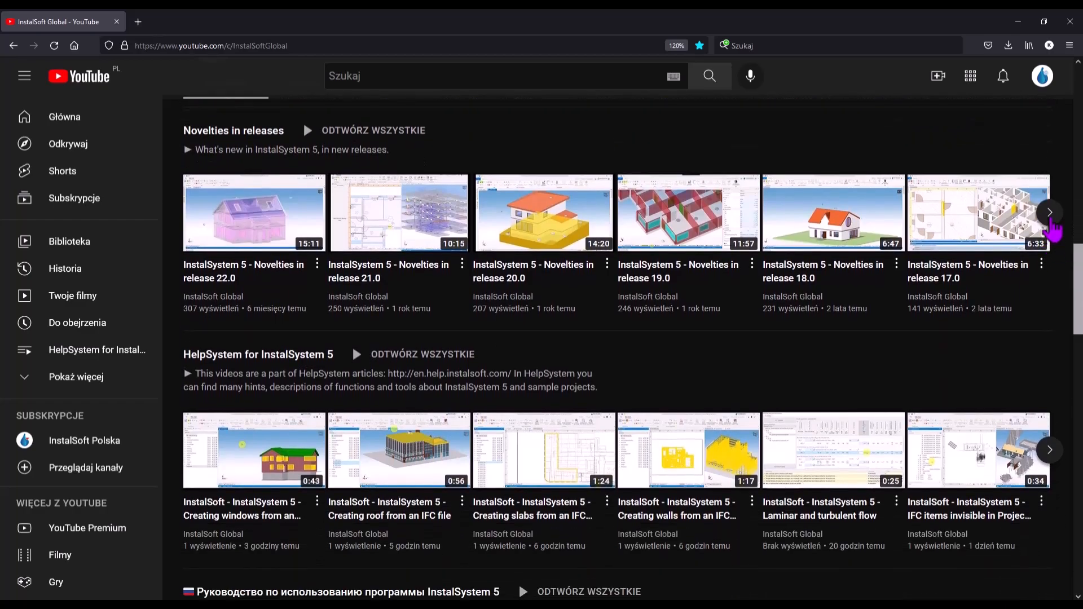
click(1050, 220)
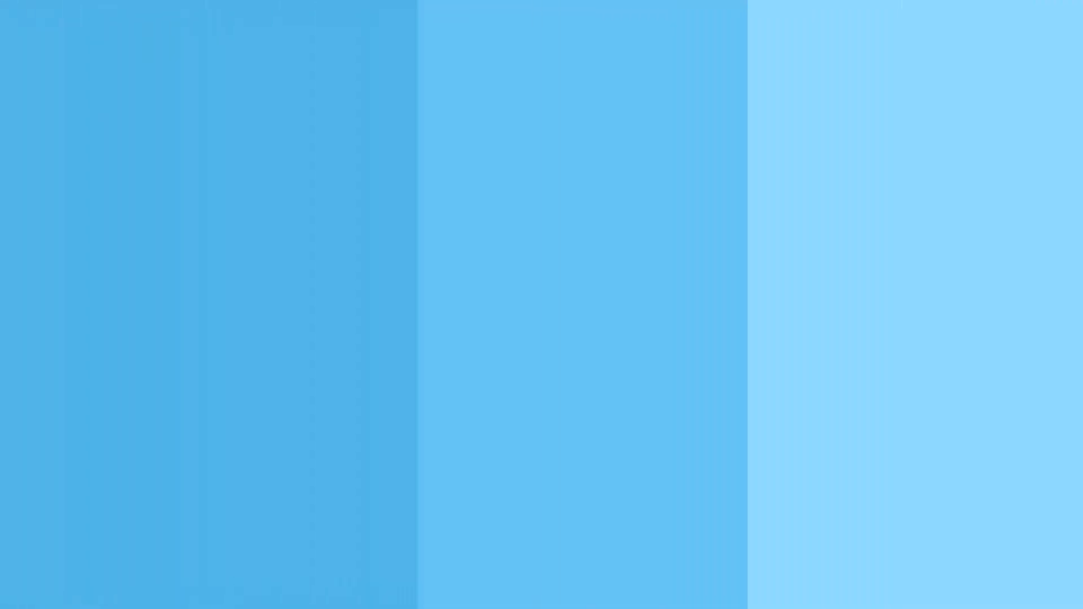